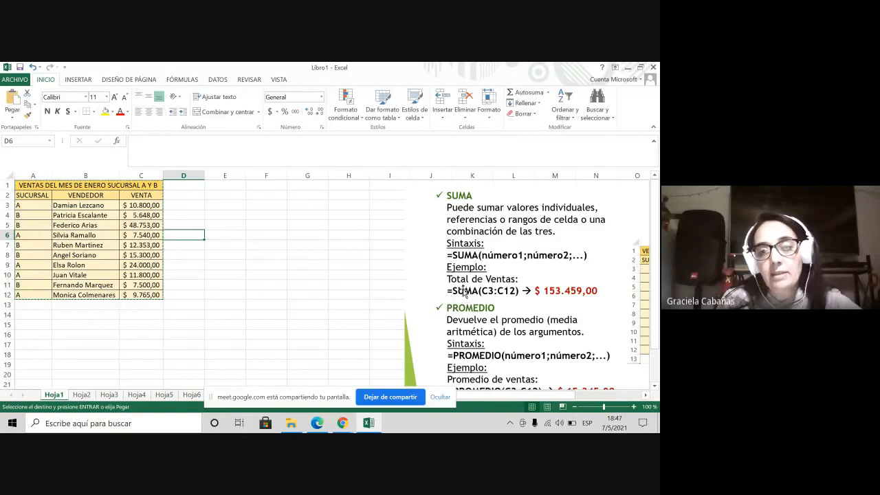
Insert the SUMA function in cell C13 below the VENTA column, choosing it from the Todo category of functions.
click(141, 306)
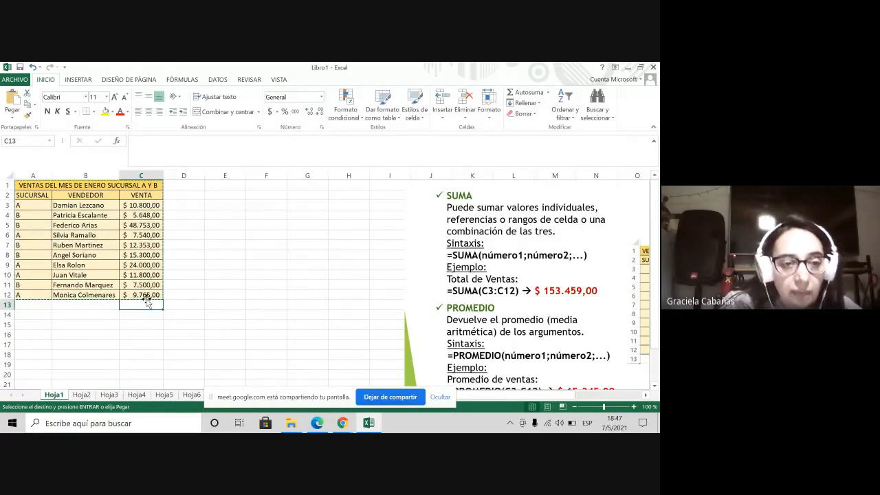
key(Escape)
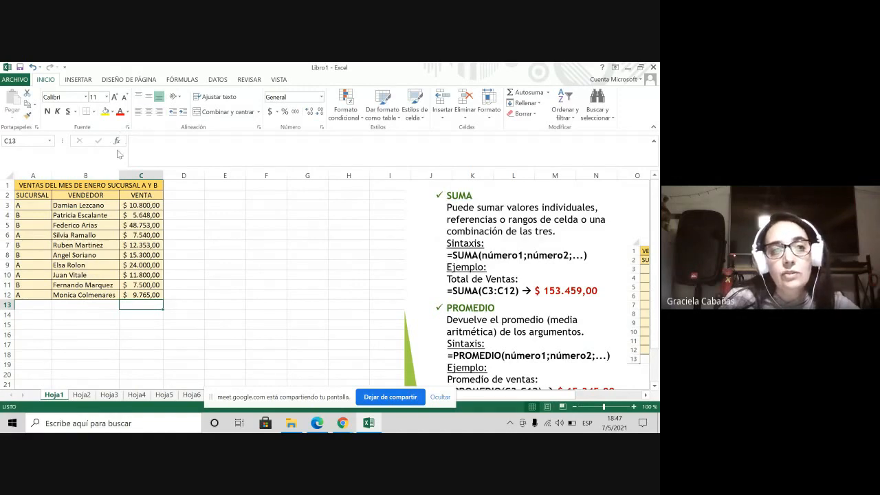
text(=)
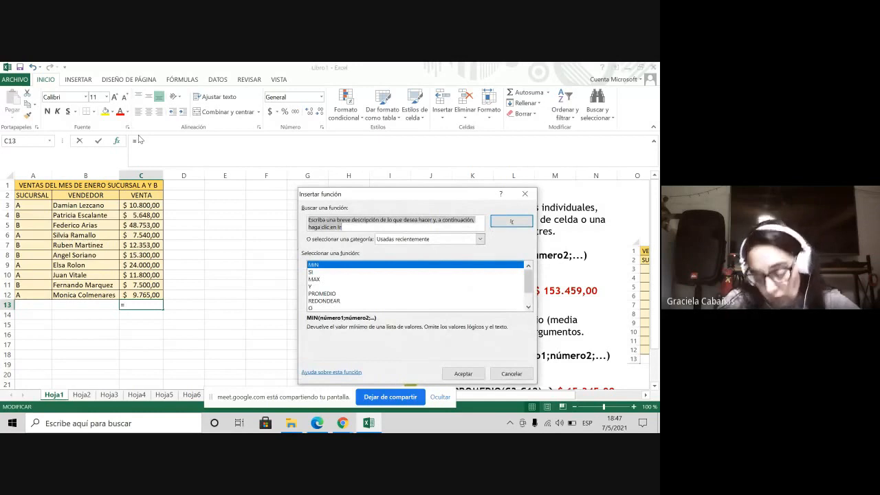
click(452, 241)
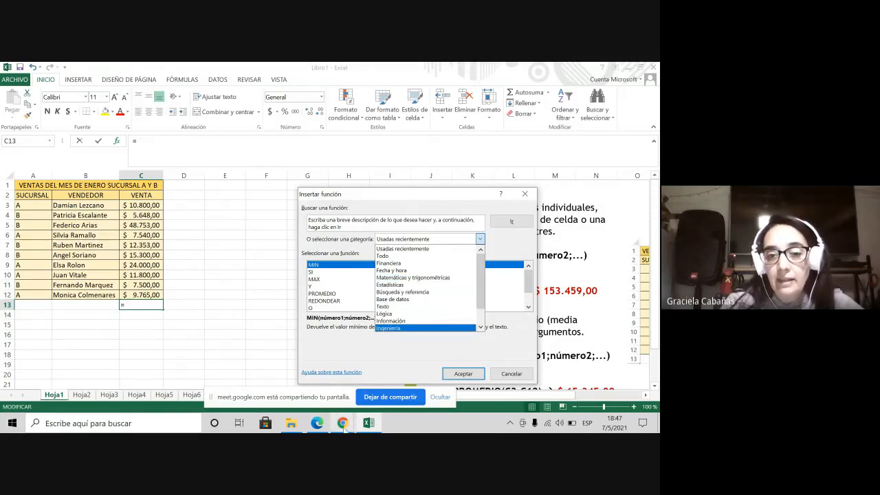
click(390, 258)
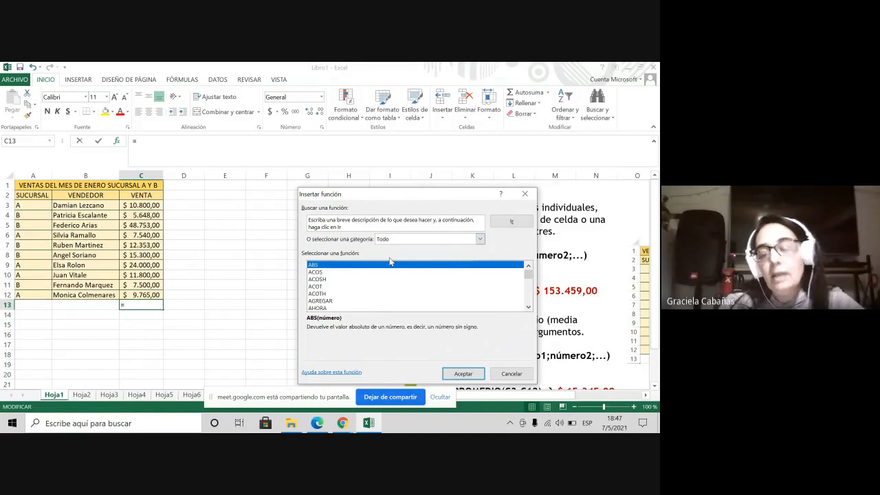
click(323, 294)
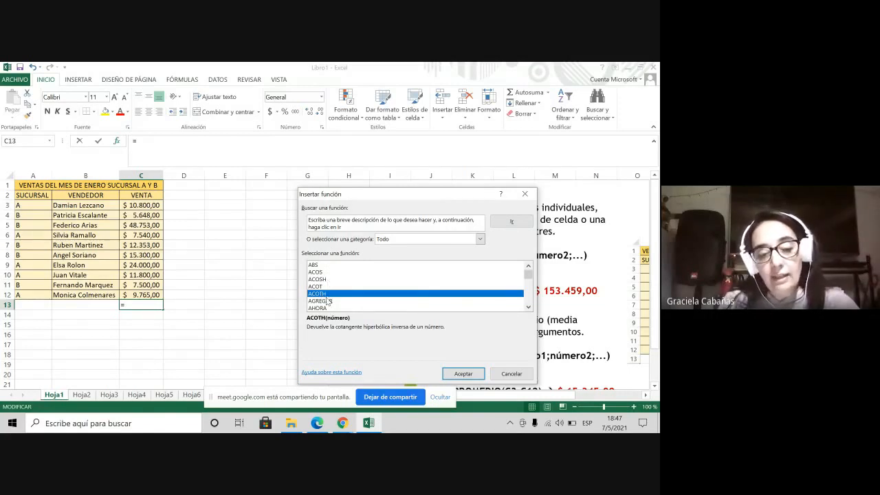
key(s)
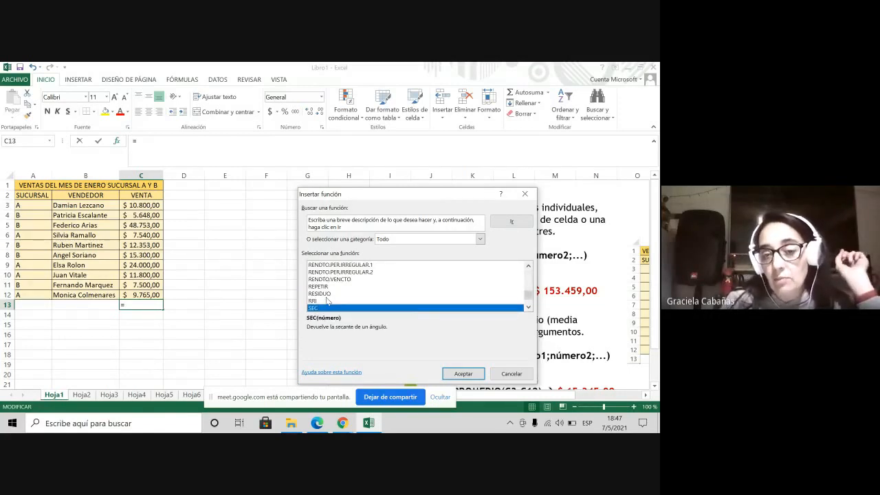
scroll(327, 301, down, 3)
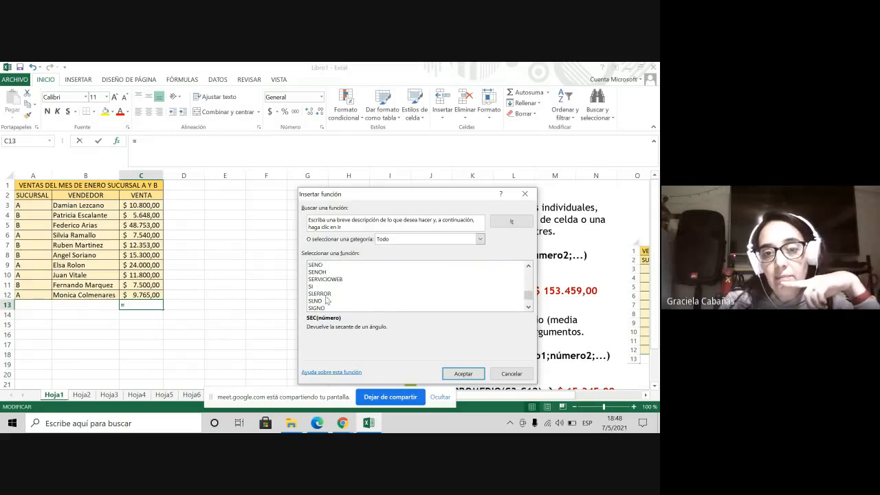
scroll(327, 300, down, 1)
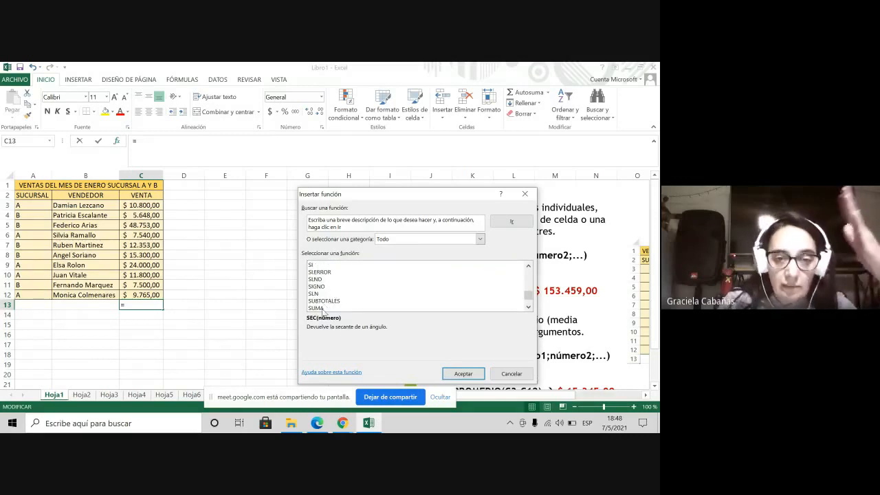
click(321, 308)
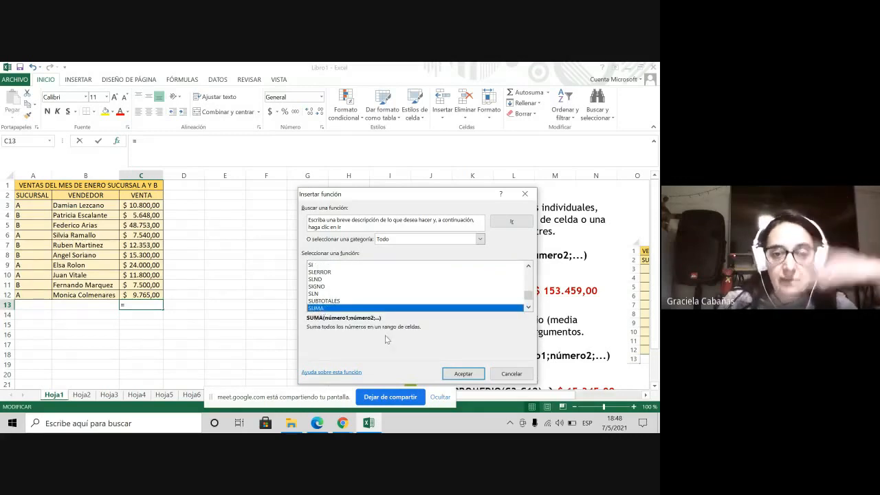
click(463, 377)
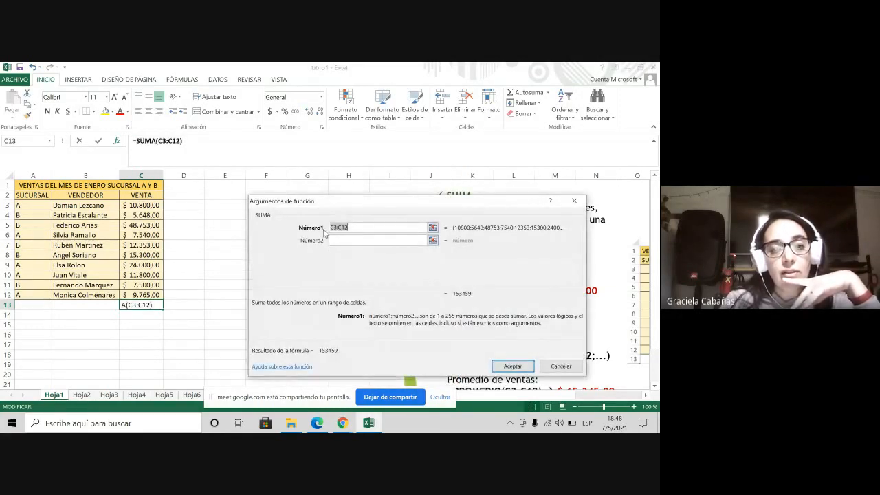
Set SUMA's Número1 argument to the sales range C3:C12, leave Número2 empty and accept the function.
drag(324, 232, 313, 262)
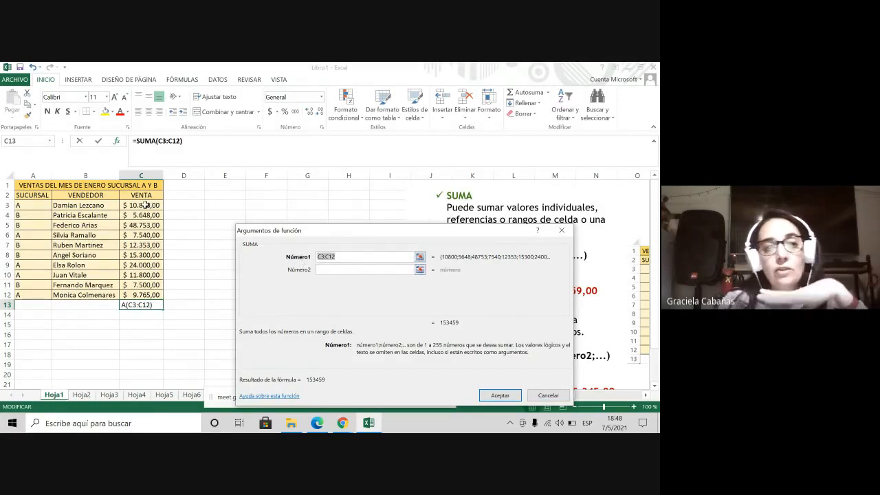
drag(144, 205, 157, 295)
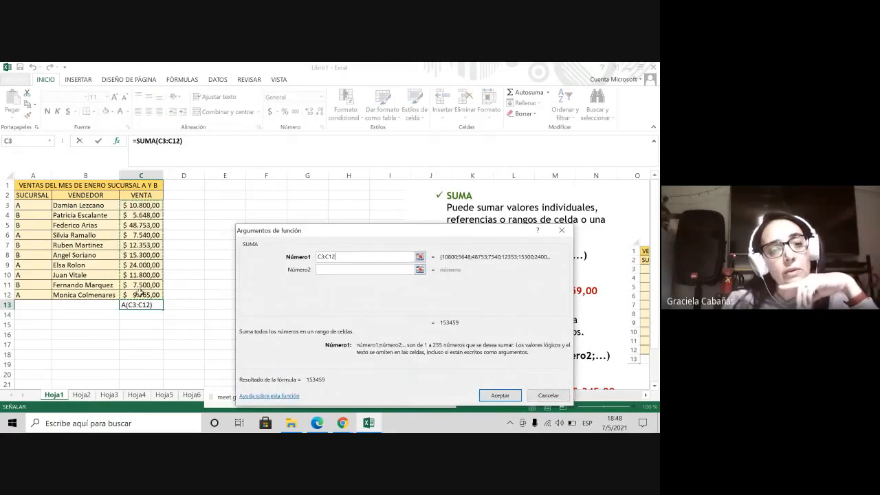
click(330, 270)
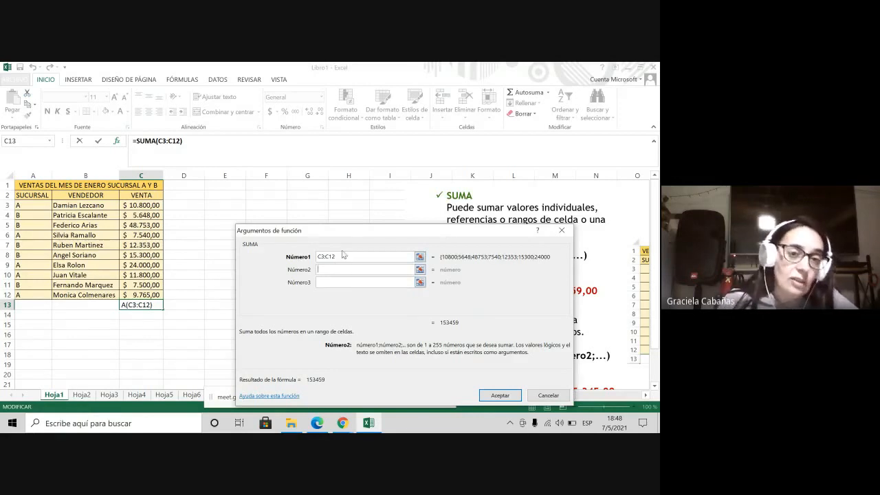
click(500, 395)
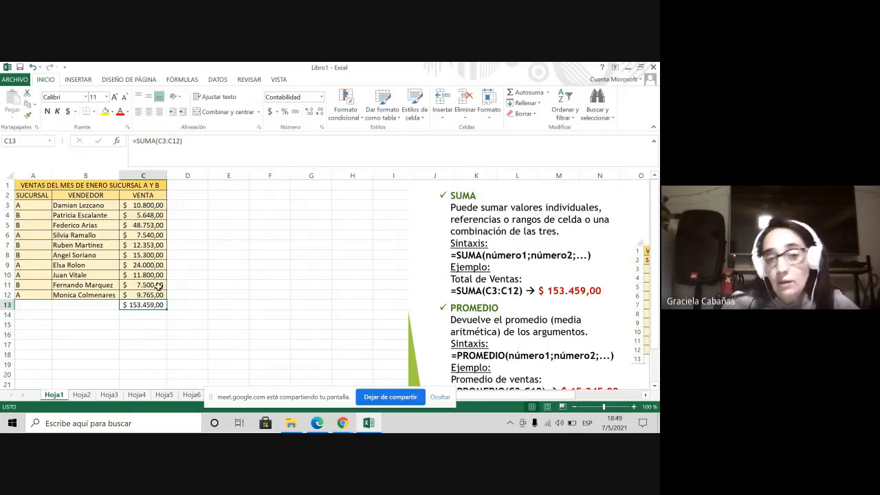
Insert the PROMEDIO function in cell C14, choosing it from the full list of functions.
click(158, 314)
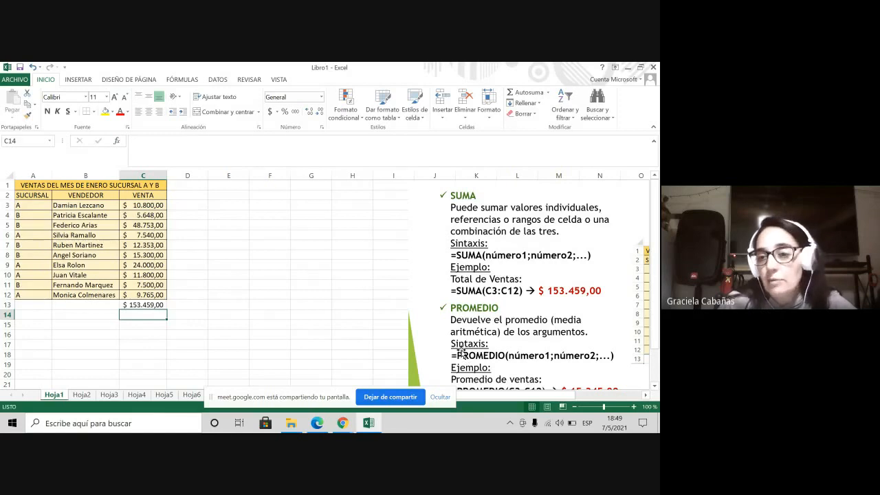
scroll(202, 200, down, 1)
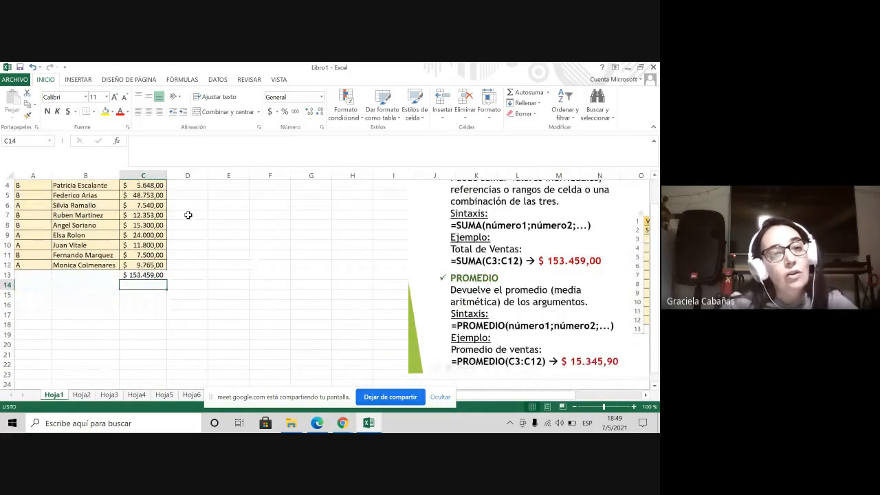
scroll(204, 271, up, 1)
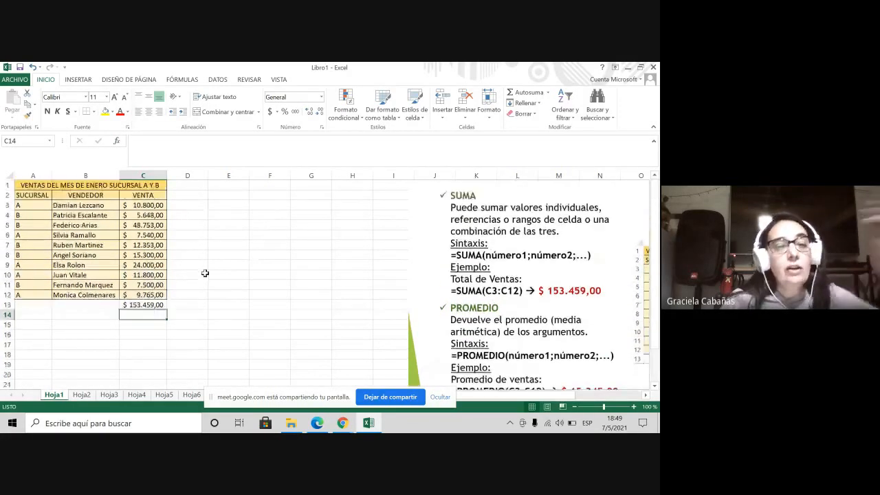
click(117, 141)
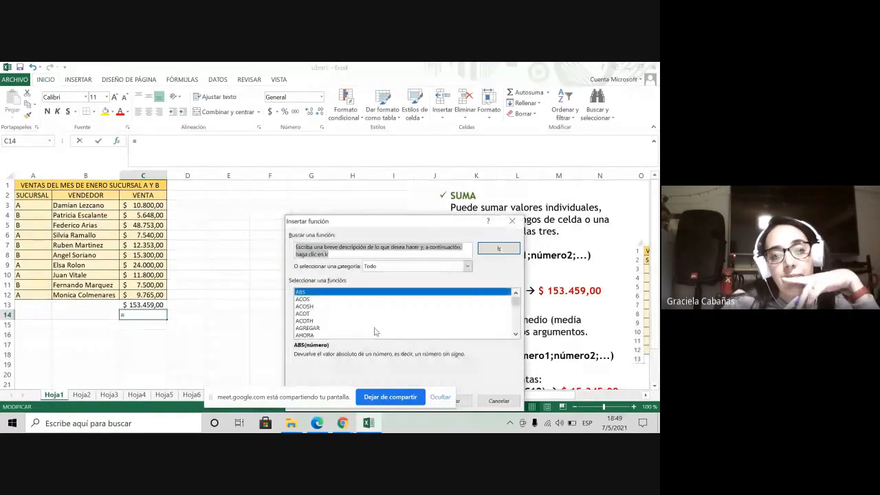
click(306, 315)
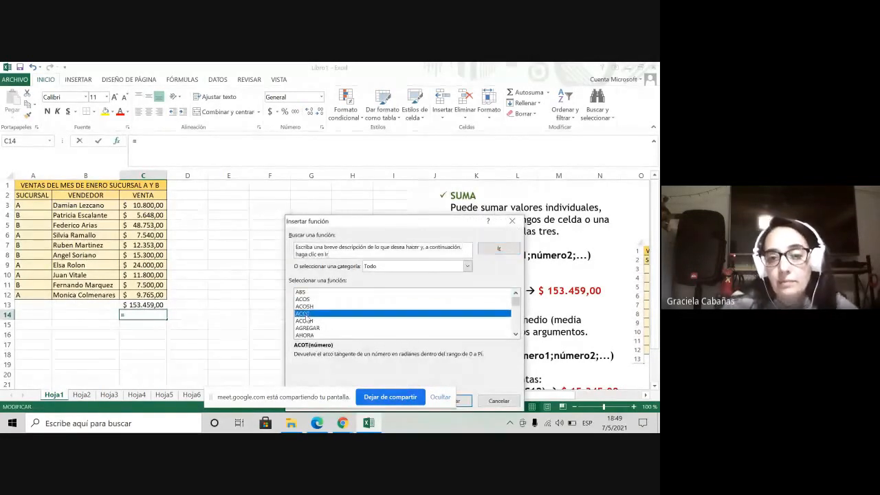
key(p)
scroll(317, 331, down, 3)
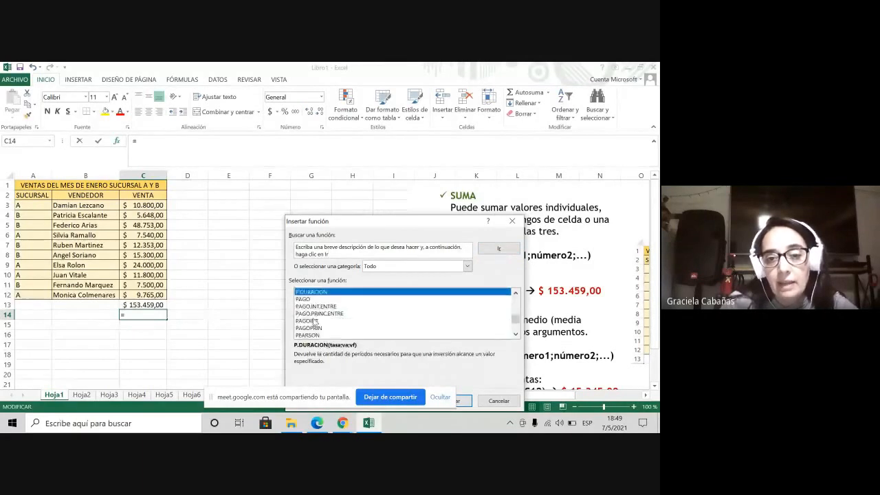
scroll(313, 330, down, 3)
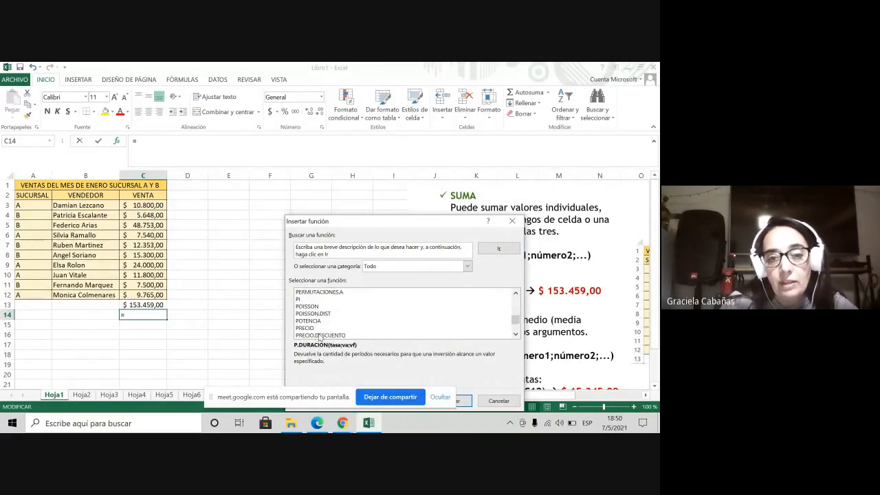
scroll(320, 332, down, 3)
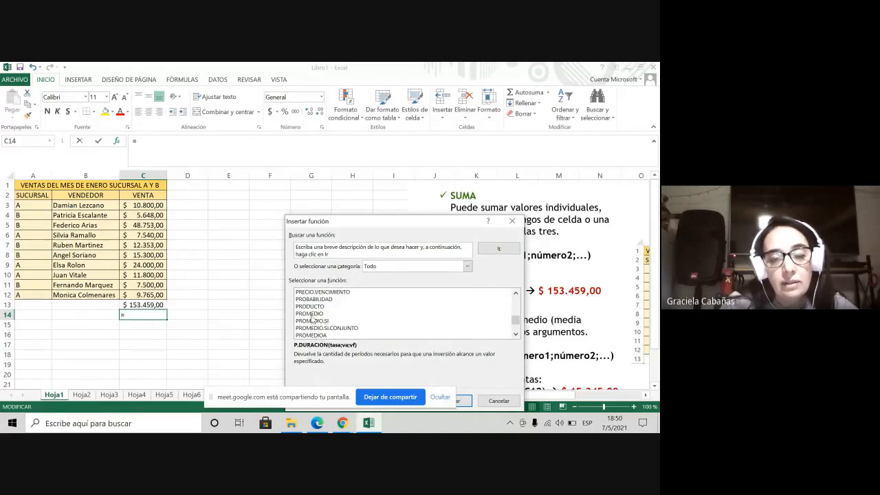
click(311, 314)
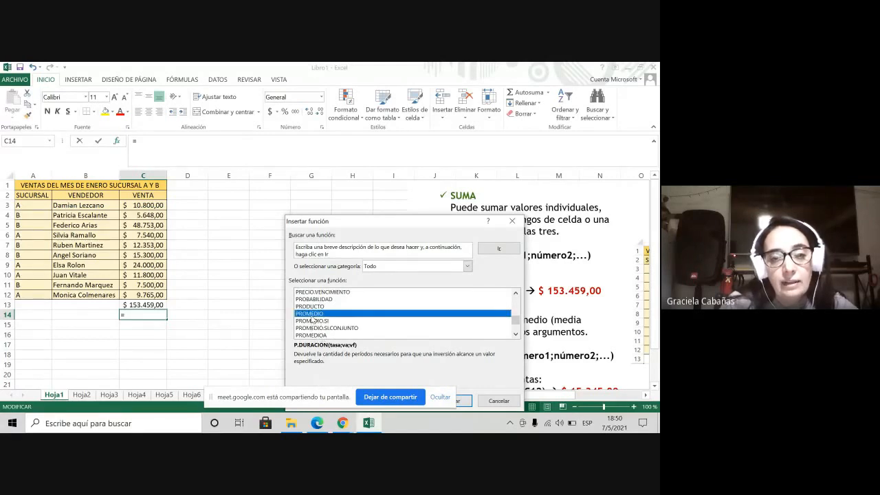
click(466, 405)
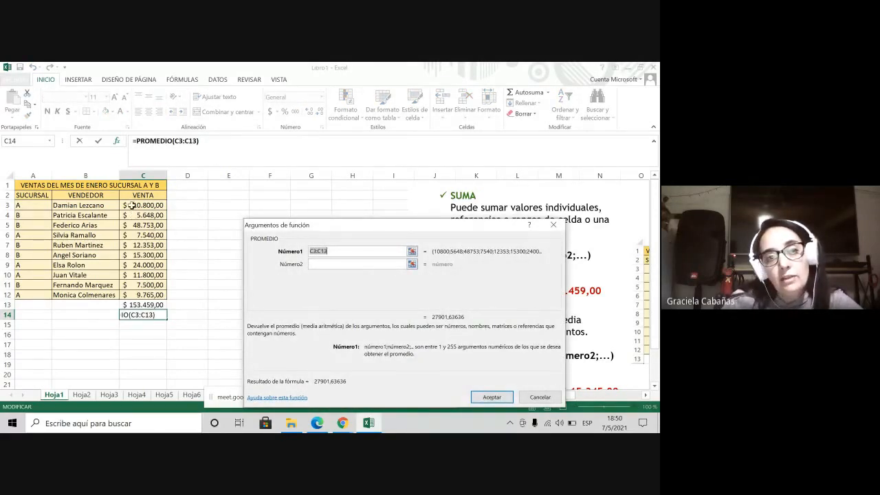
Set PROMEDIO's Número1 argument to C3:C12 so it excludes the total, and accept the function.
drag(133, 208, 140, 294)
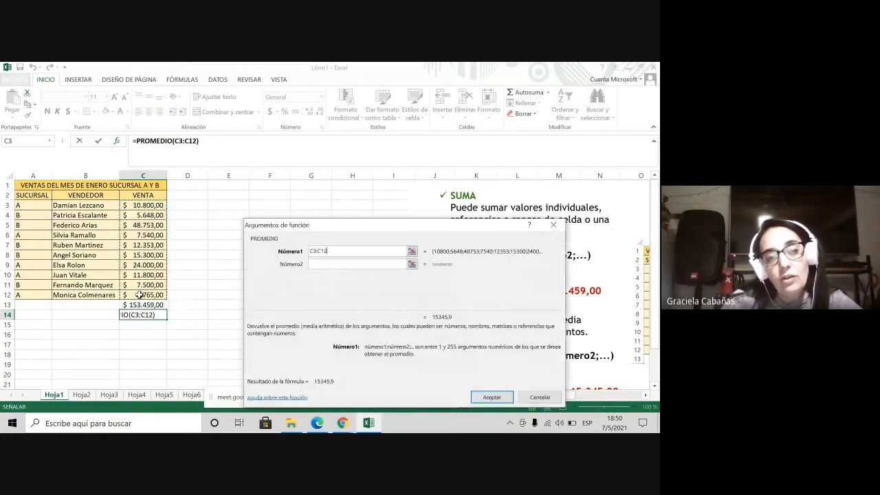
click(489, 398)
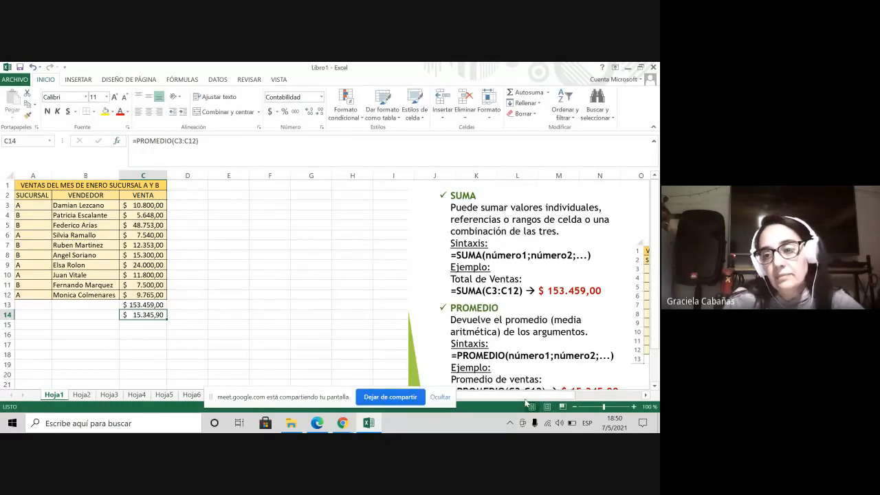
drag(536, 399, 518, 411)
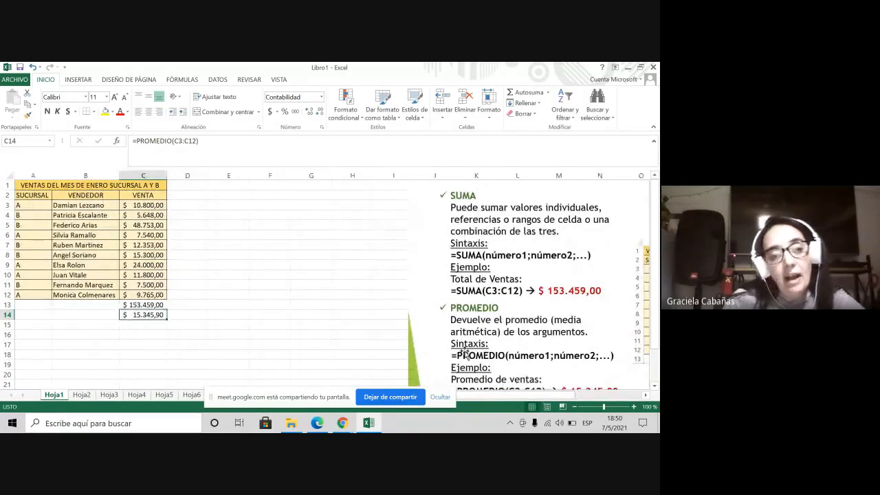
Delete the picture of the sales table on sheet Hoja2.
scroll(465, 354, down, 1)
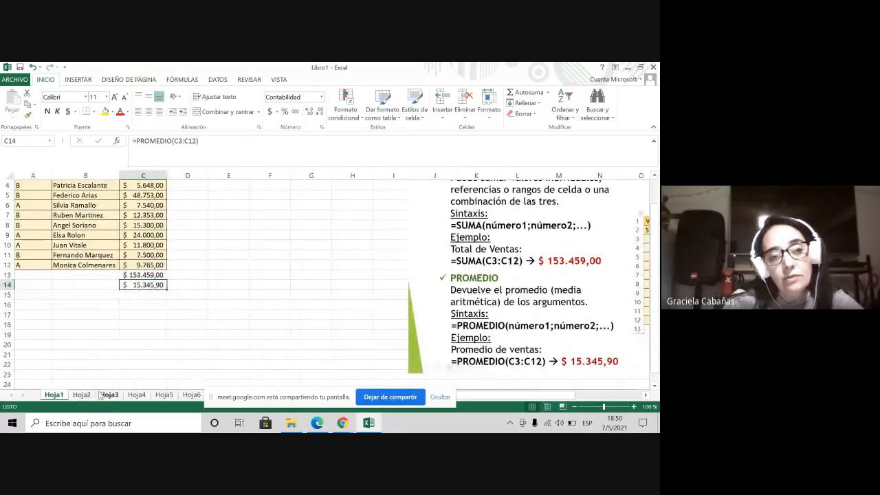
click(82, 395)
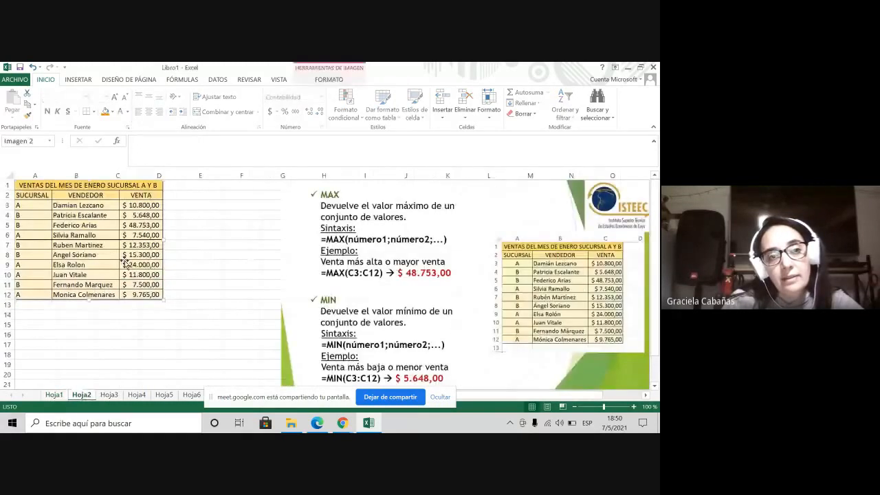
drag(125, 240, 146, 256)
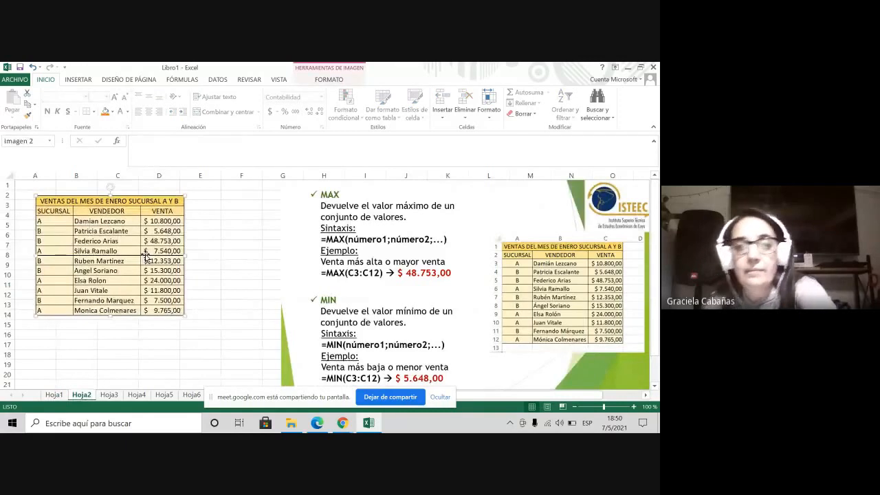
Copy the sales table A1:C12 from Hoja1 and paste it into Hoja2 starting at cell A1.
click(56, 395)
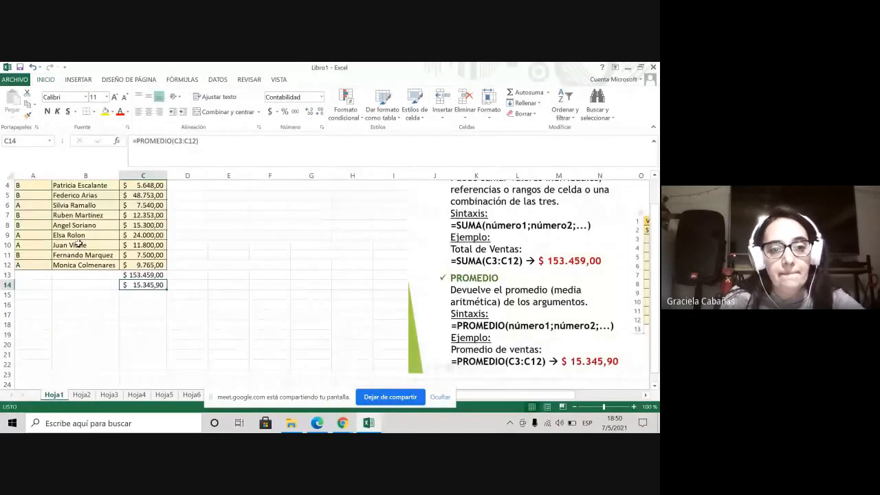
scroll(78, 244, up, 1)
drag(42, 187, 139, 295)
click(28, 105)
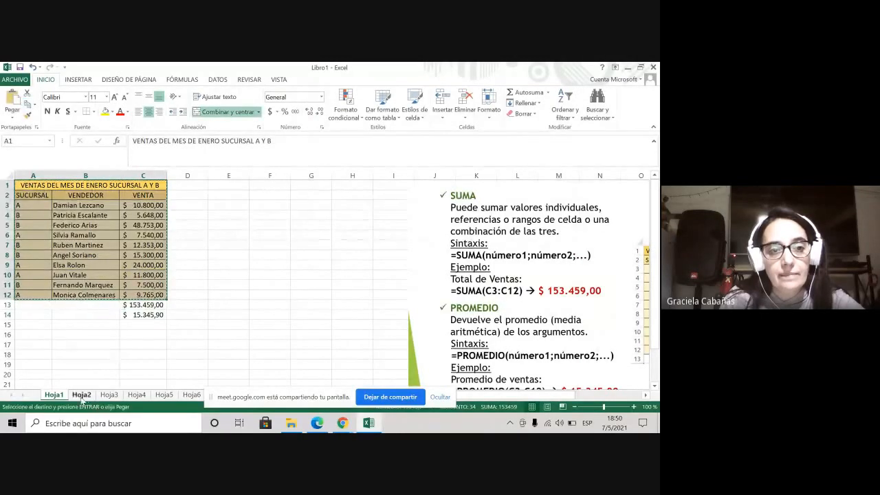
click(81, 396)
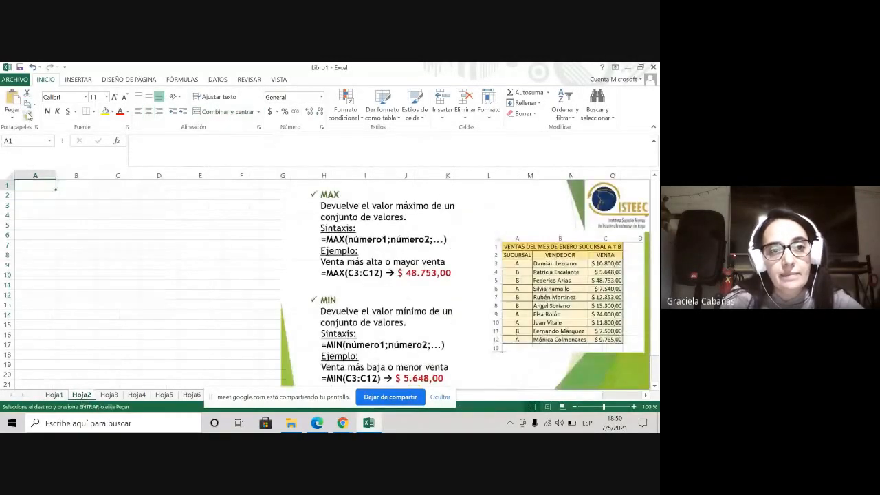
click(12, 100)
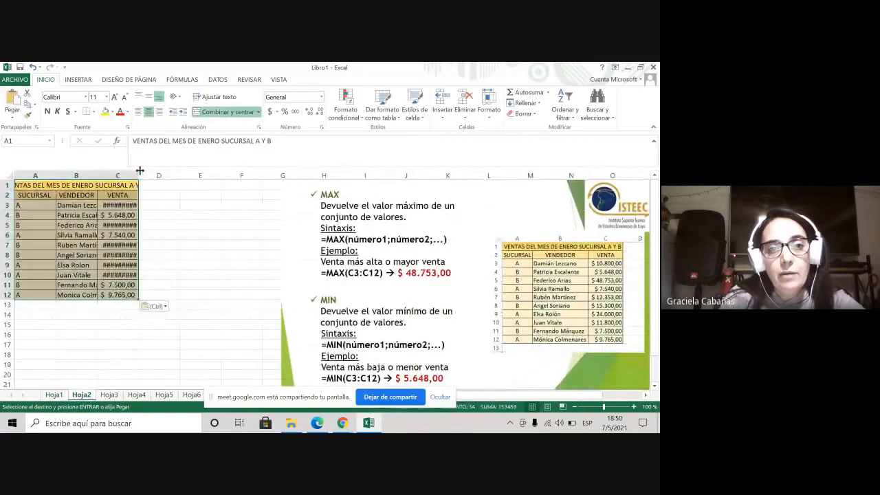
Fit column C on Hoja2 to its contents, and insert the MAX function in cell C13 from the full list of functions.
click(137, 235)
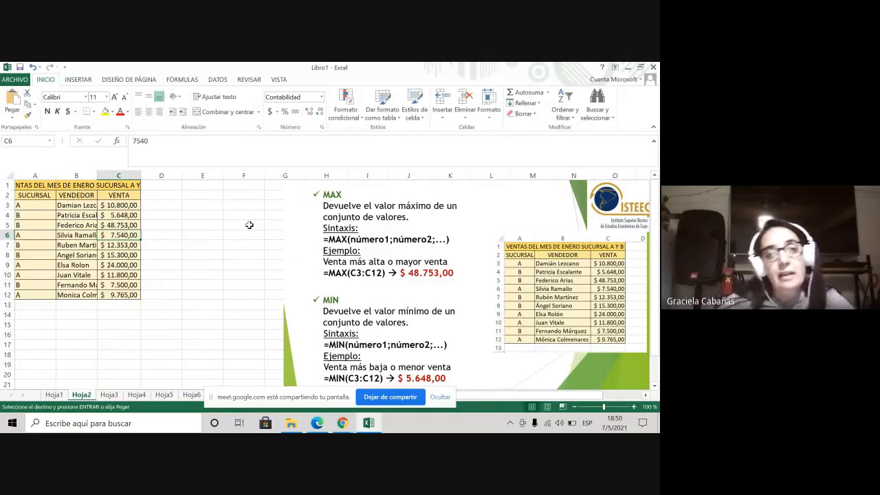
click(110, 307)
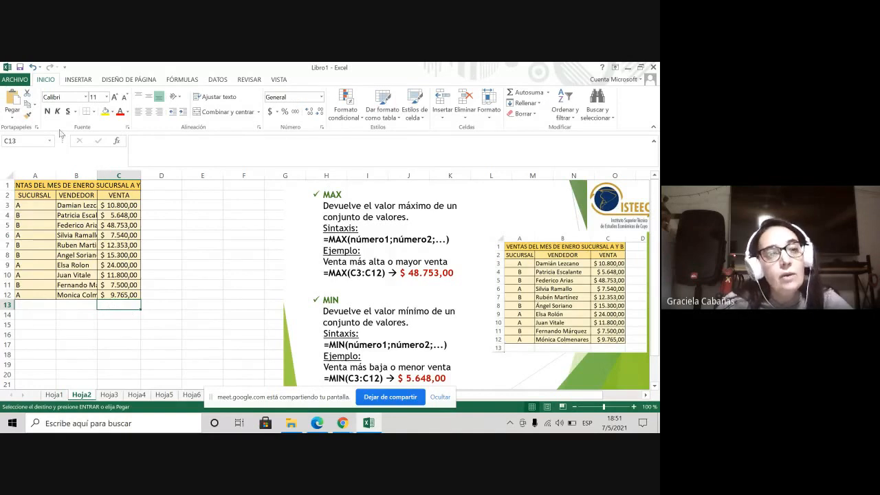
click(117, 140)
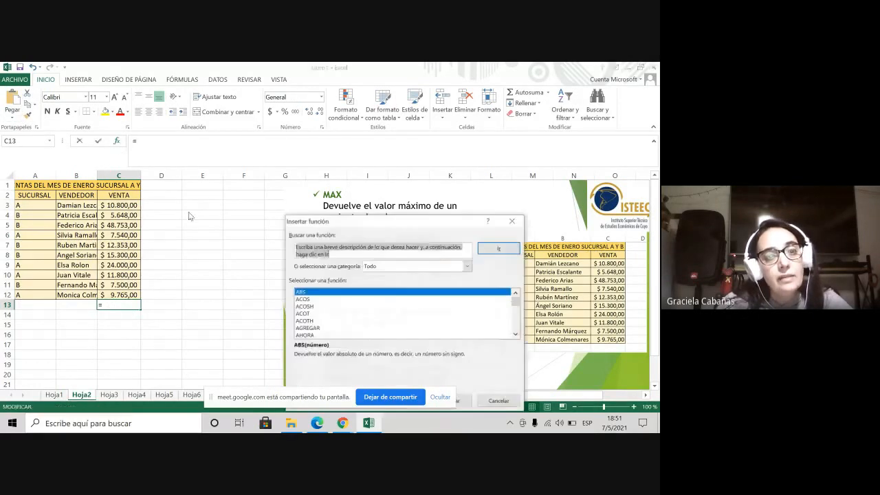
click(306, 315)
key(m)
scroll(308, 323, down, 1)
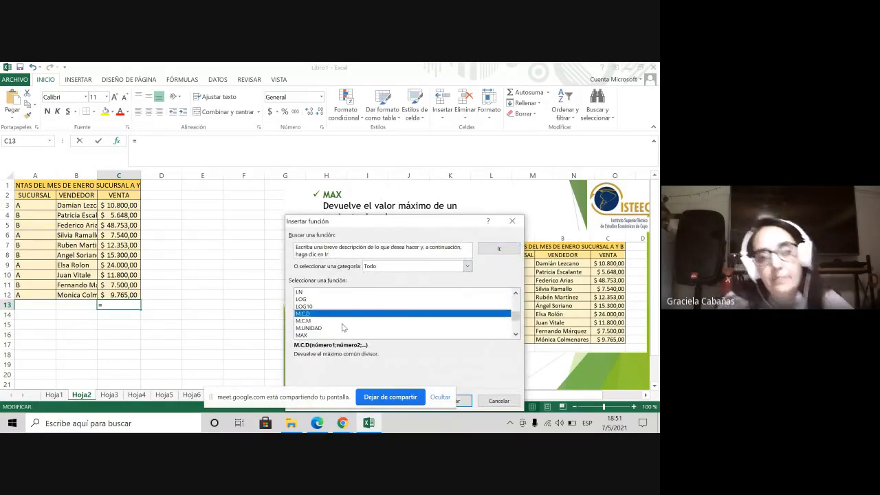
click(309, 336)
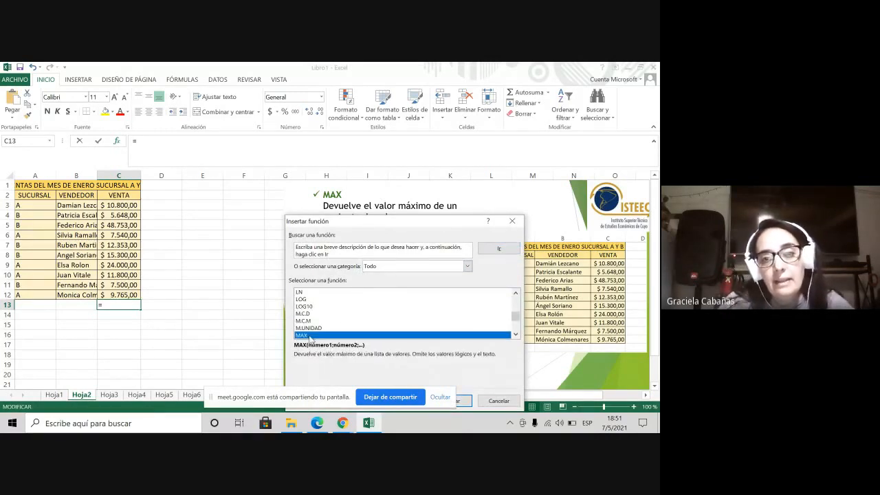
click(465, 402)
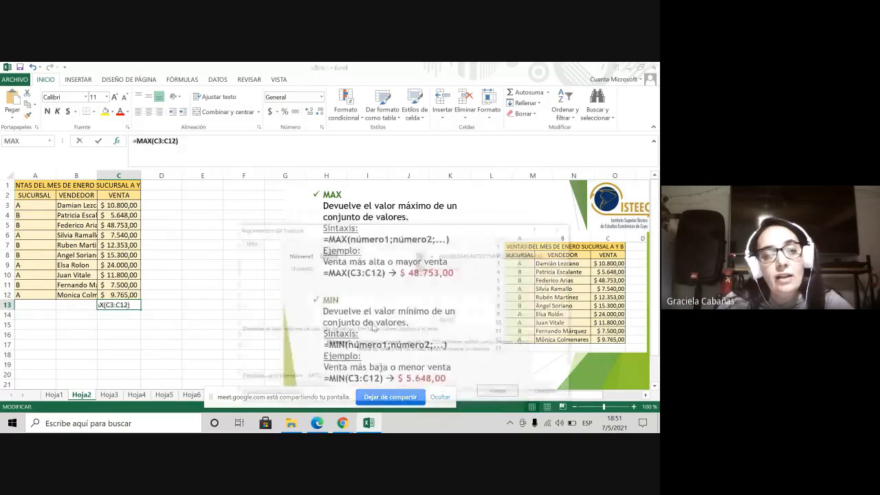
Set MAX's Número1 argument to C3:C12, accept the function, and fit column B's width to its contents.
click(115, 206)
drag(115, 206, 115, 294)
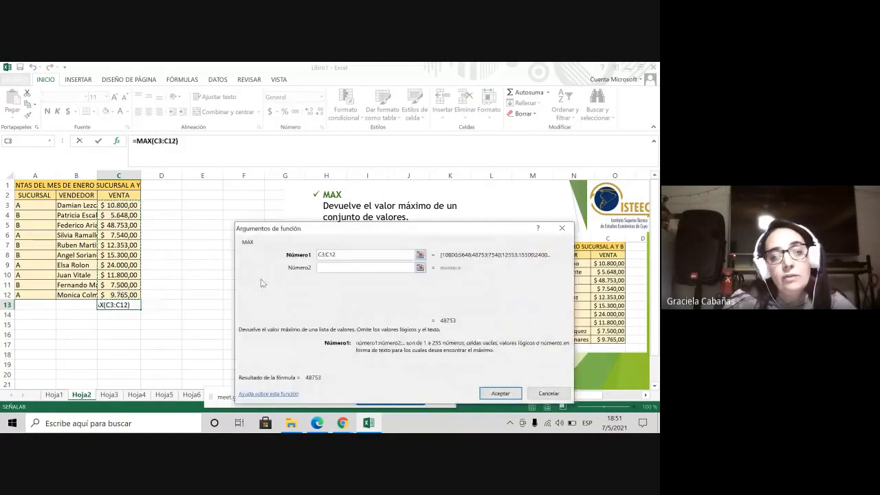
click(502, 396)
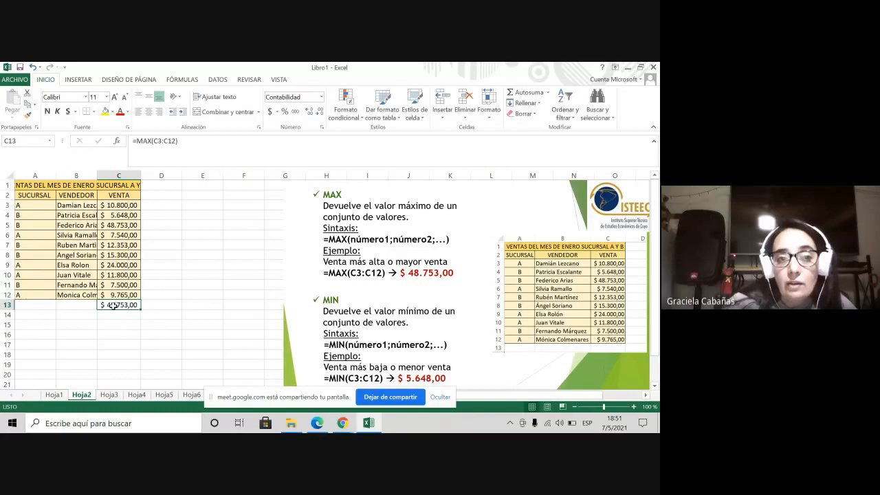
double_click(97, 176)
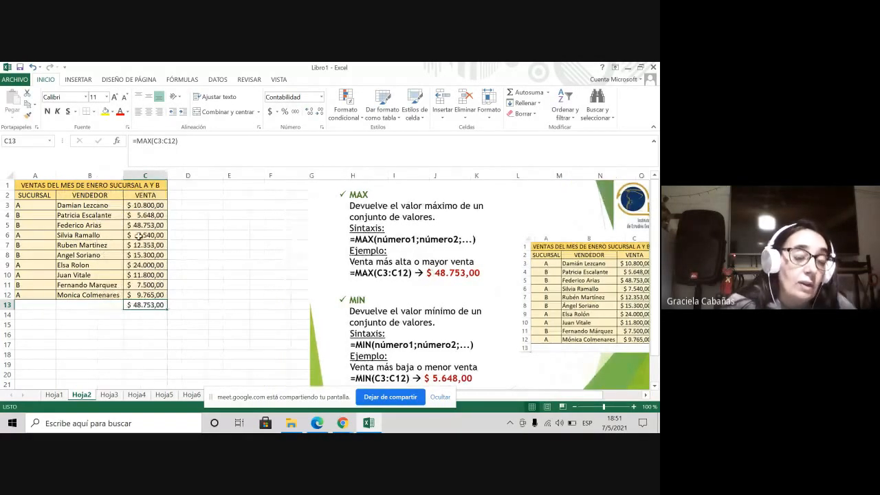
Change the sale in cell C12 to 97650 to test the MAX formula, and undo that change.
click(141, 294)
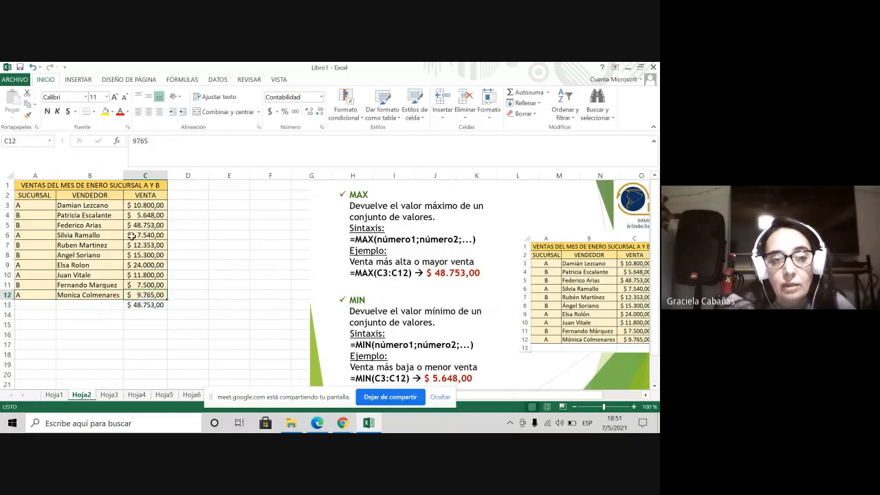
click(150, 139)
text(0)
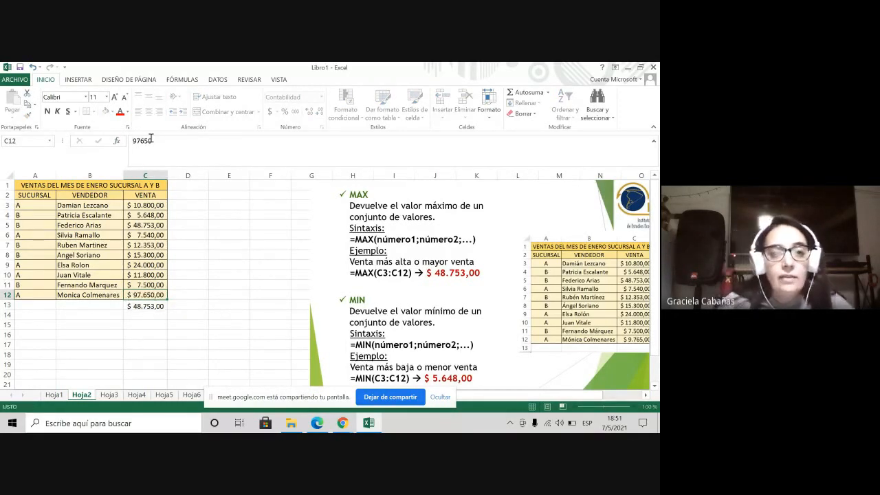
key(Return)
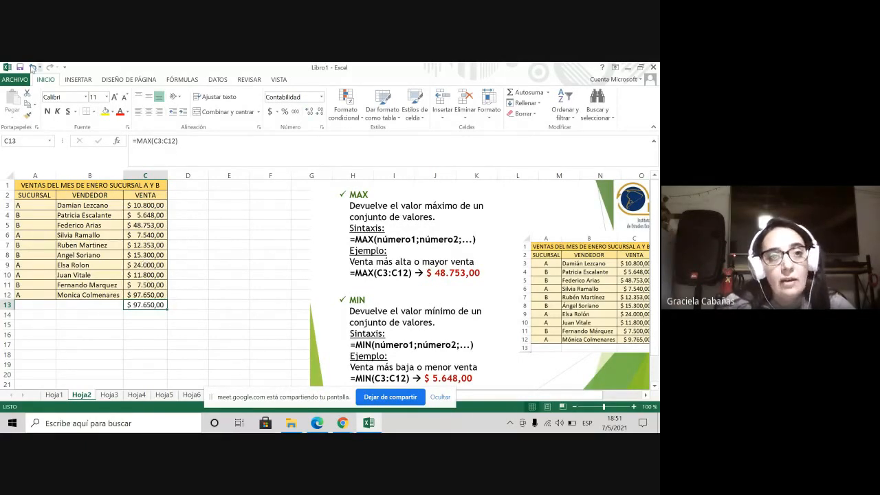
click(33, 67)
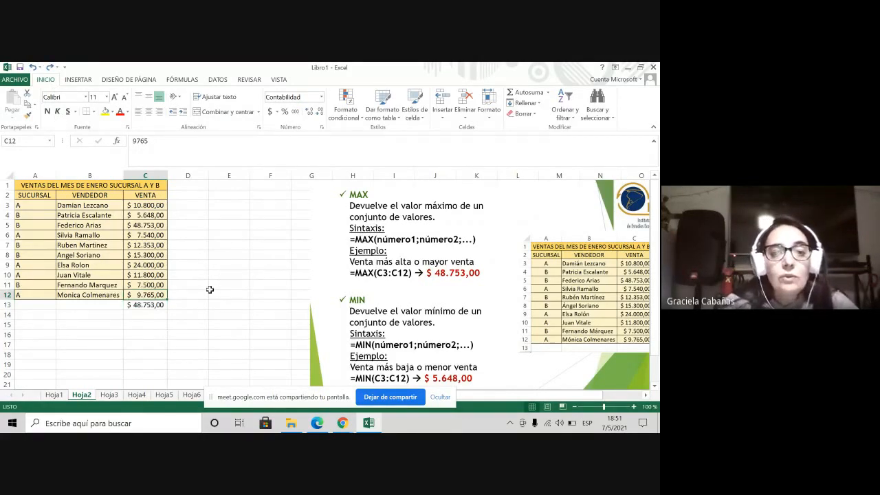
Insert the MIN function in cell C14, choosing it from the full list of functions.
click(143, 313)
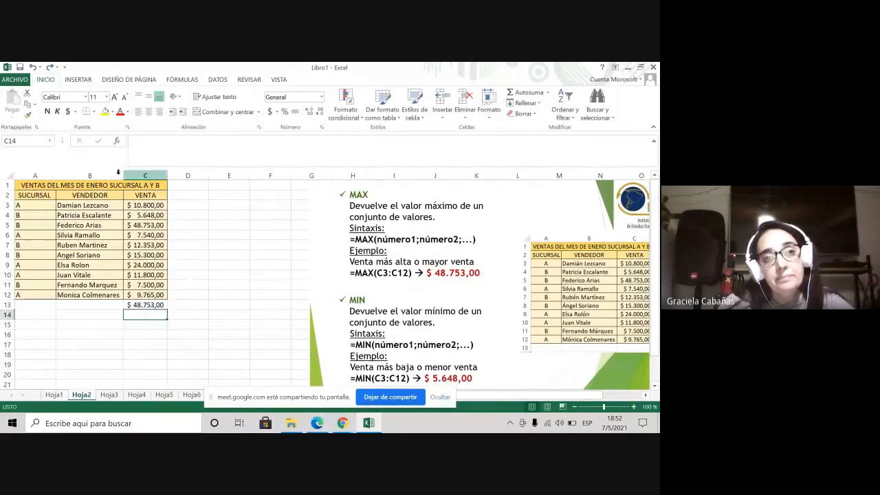
click(117, 141)
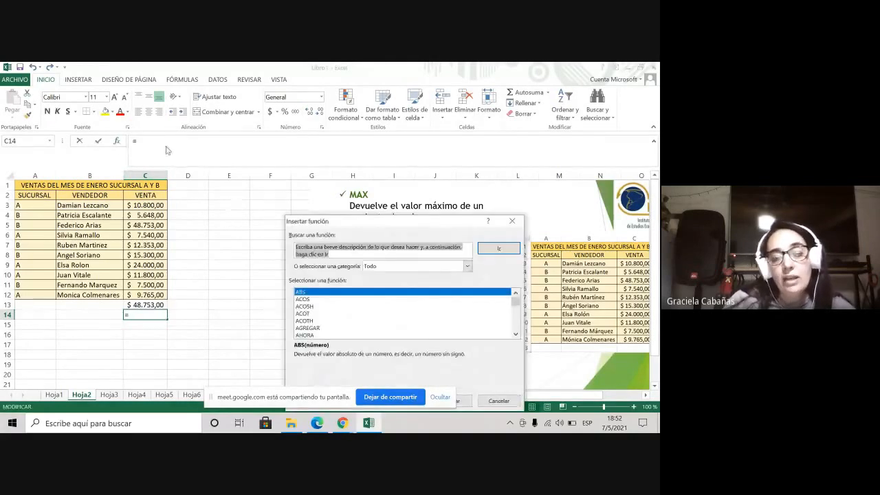
click(306, 314)
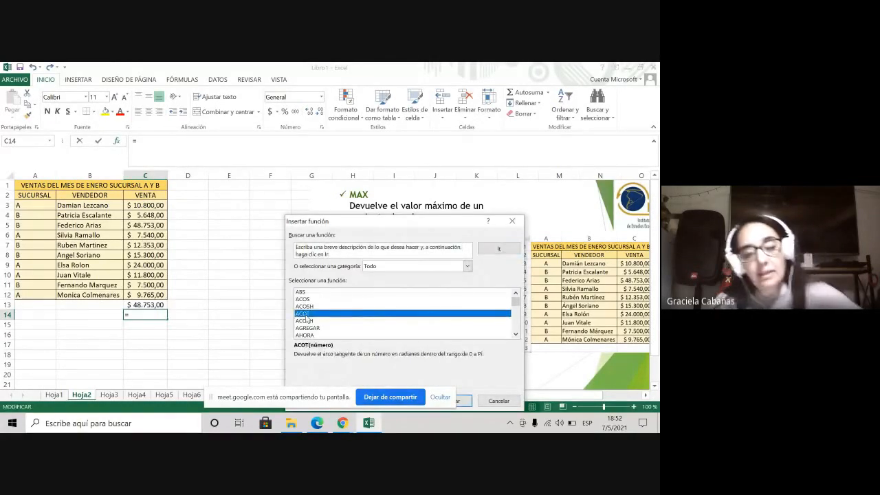
key(m)
scroll(320, 333, down, 2)
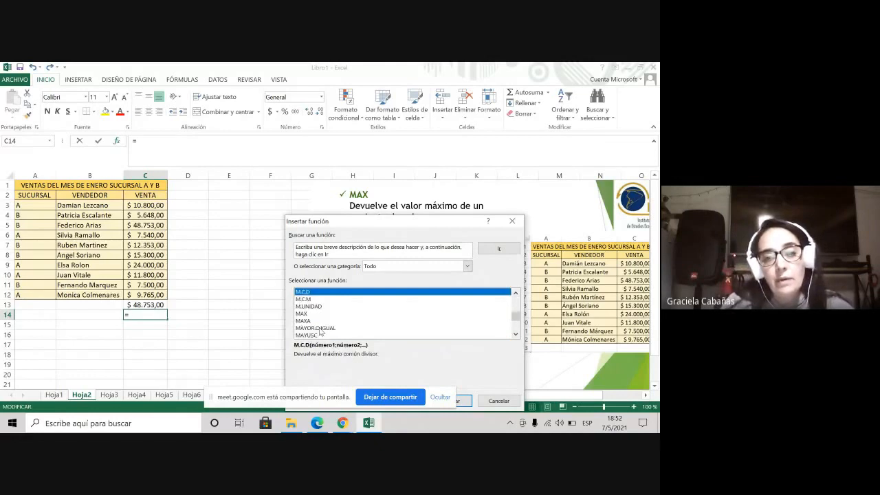
scroll(319, 333, down, 4)
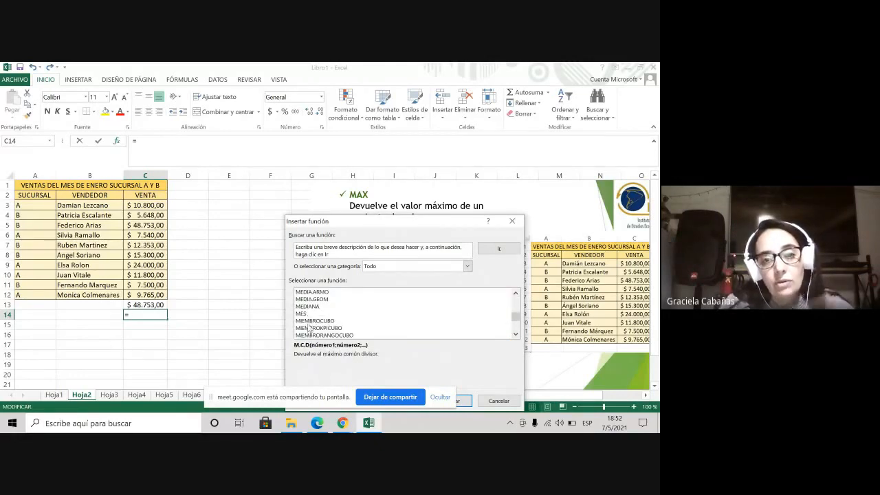
scroll(309, 329, down, 2)
click(306, 300)
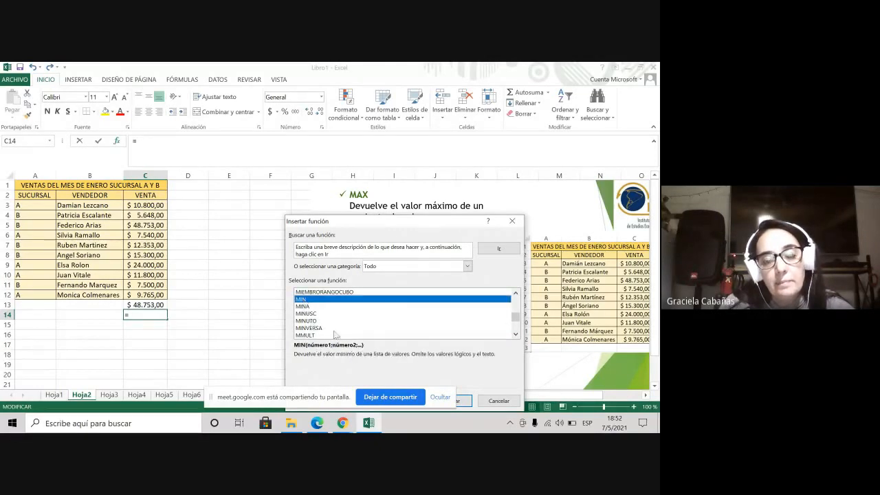
click(465, 402)
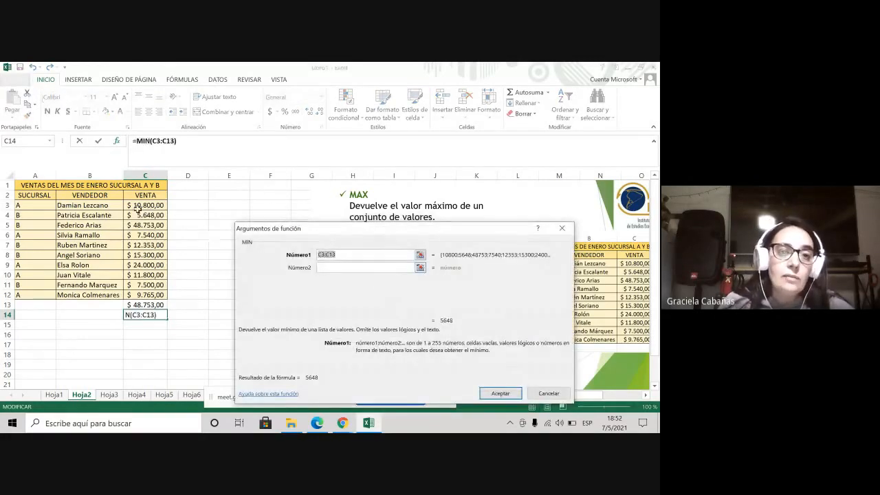
Set MIN's Número1 argument to C3:C12 so it excludes the maximum, and accept the function.
drag(138, 209, 136, 291)
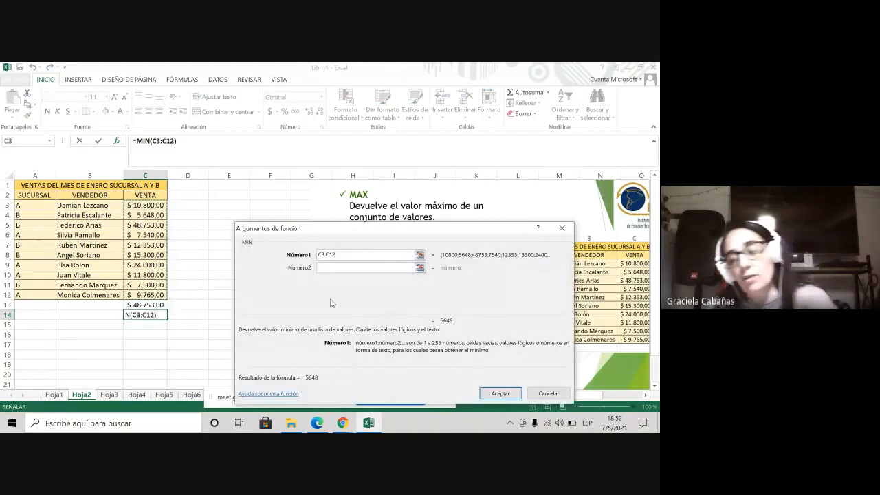
key(Return)
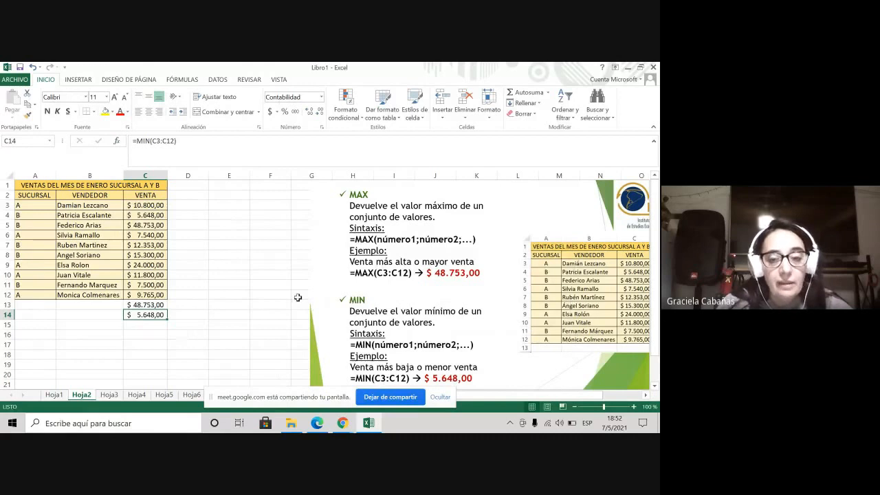
scroll(204, 375, down, 1)
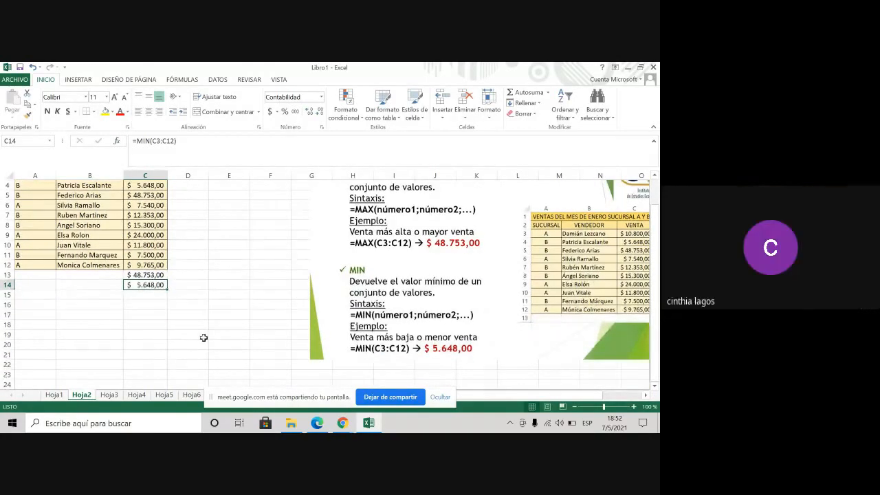
Delete the picture of the sales table on sheet Hoja3.
click(109, 395)
click(298, 246)
key(Delete)
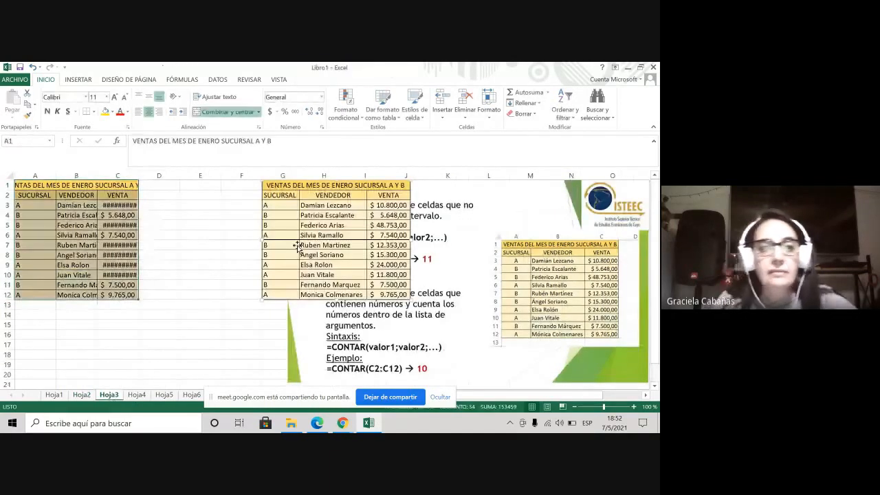
Fit columns C and B of the sales table on Hoja3 to the width of their contents.
double_click(138, 176)
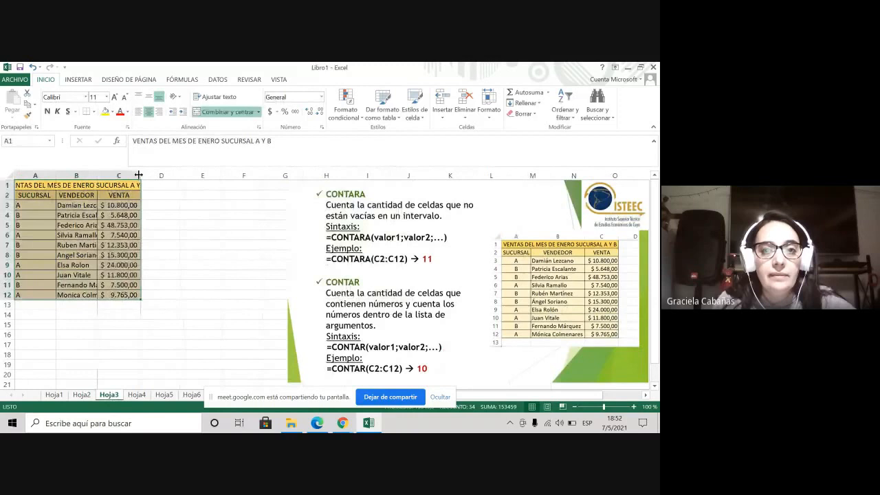
click(126, 234)
click(146, 293)
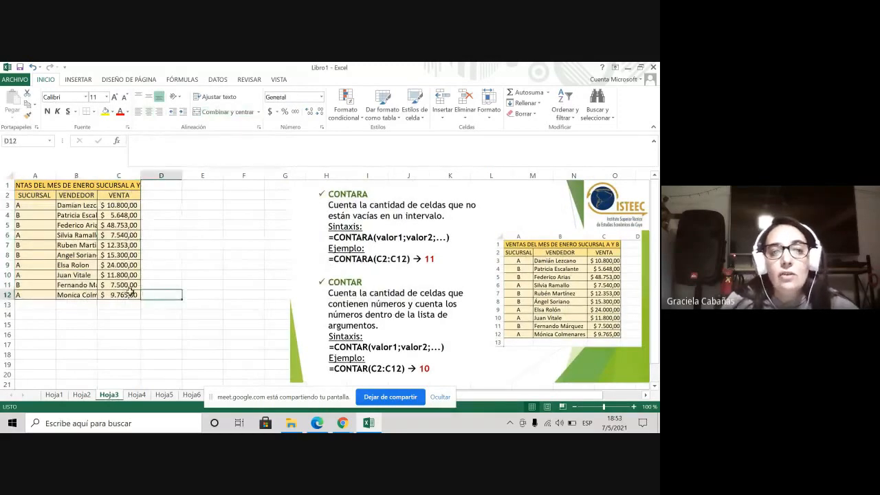
double_click(98, 173)
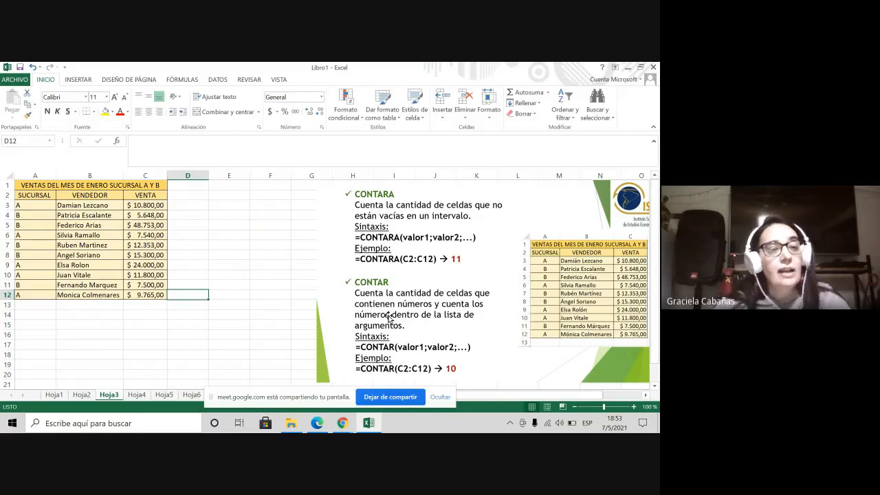
Count the non-empty seller cells B3:B12 in cell B13 with the CONTARA function, chosen from the full function list.
click(109, 306)
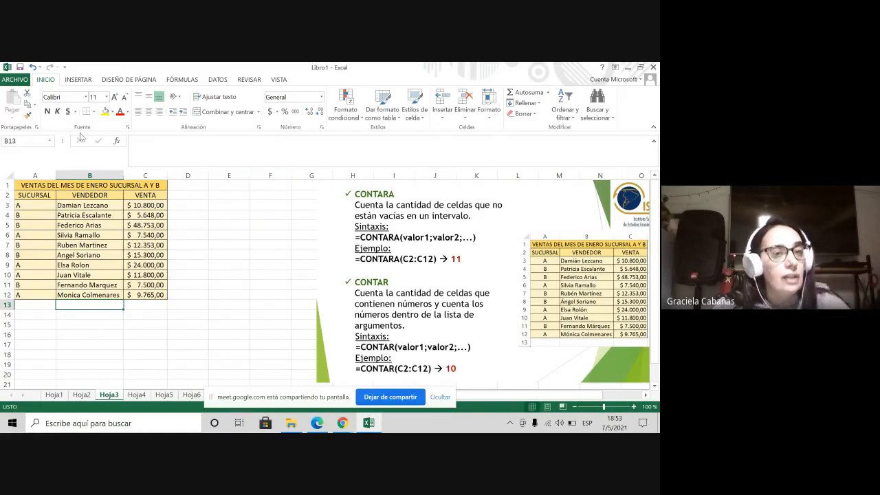
click(118, 142)
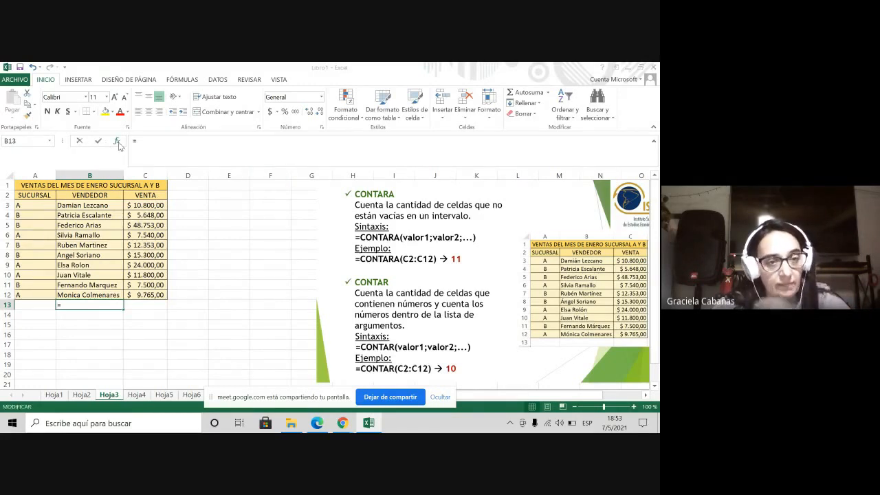
click(309, 323)
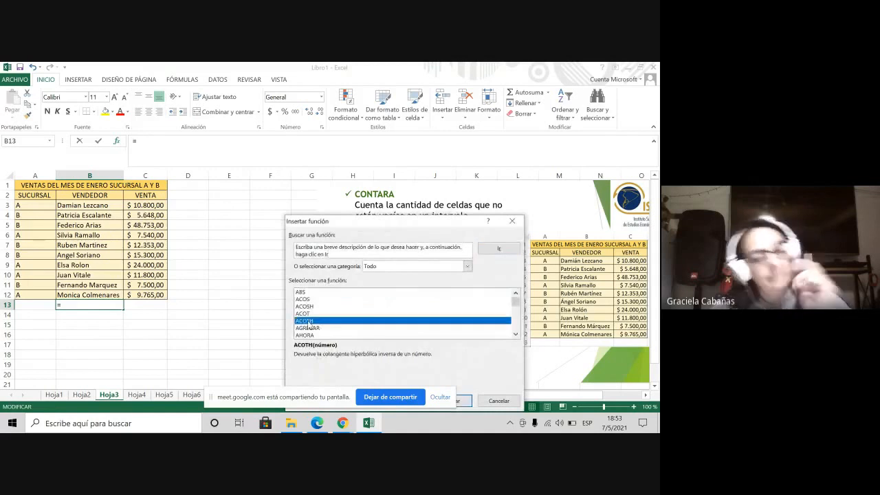
key(c)
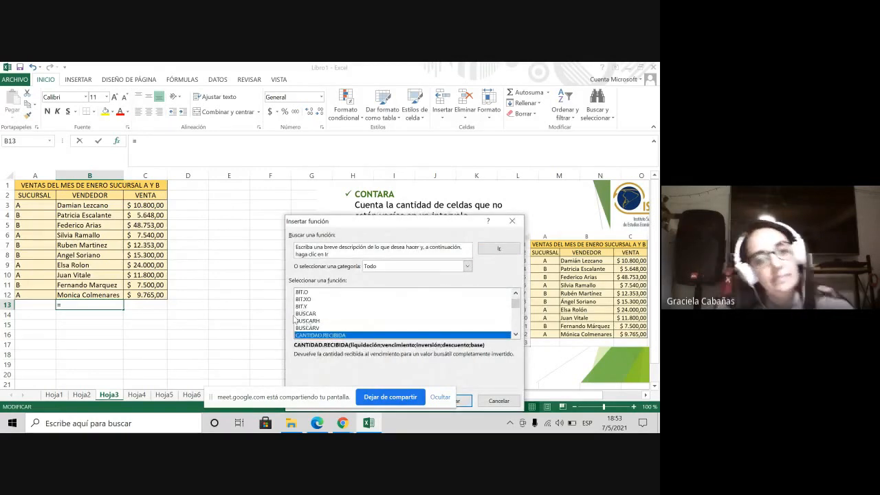
scroll(313, 327, down, 1)
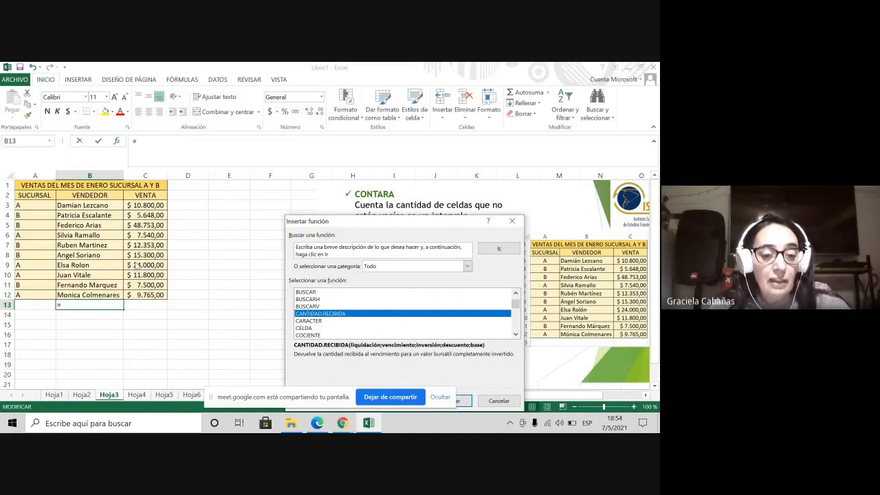
scroll(325, 333, down, 3)
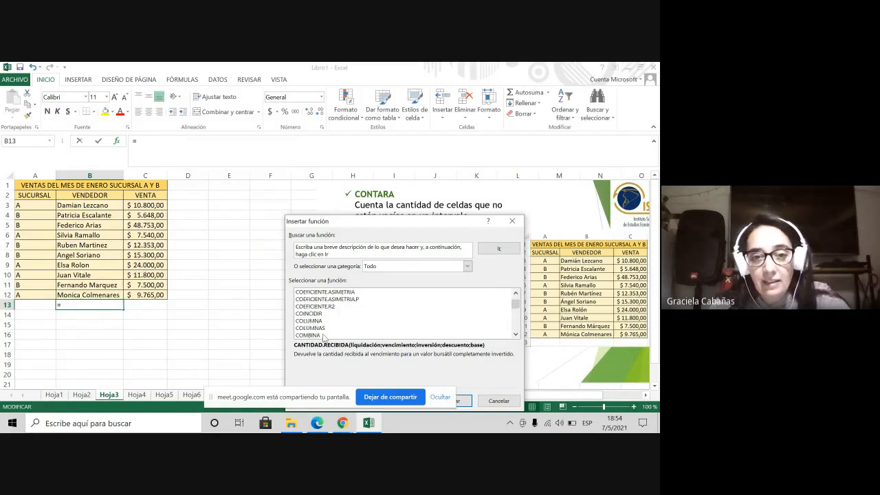
scroll(323, 337, down, 1)
scroll(318, 333, down, 2)
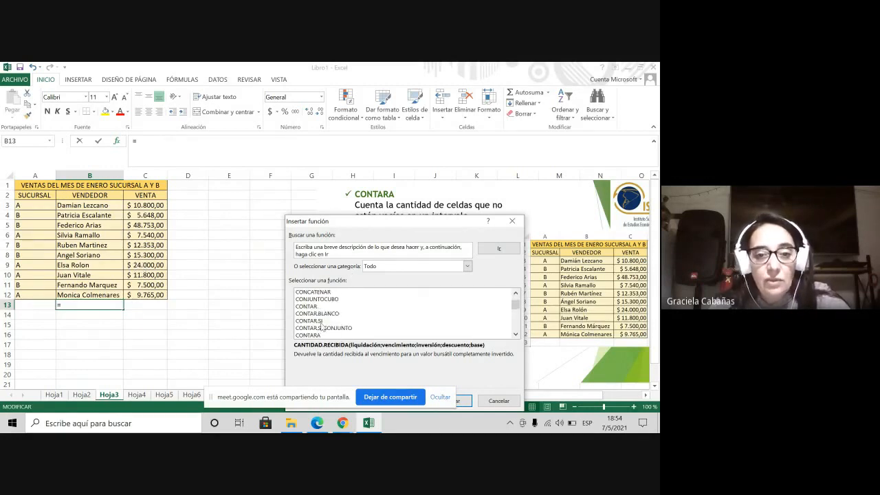
click(325, 335)
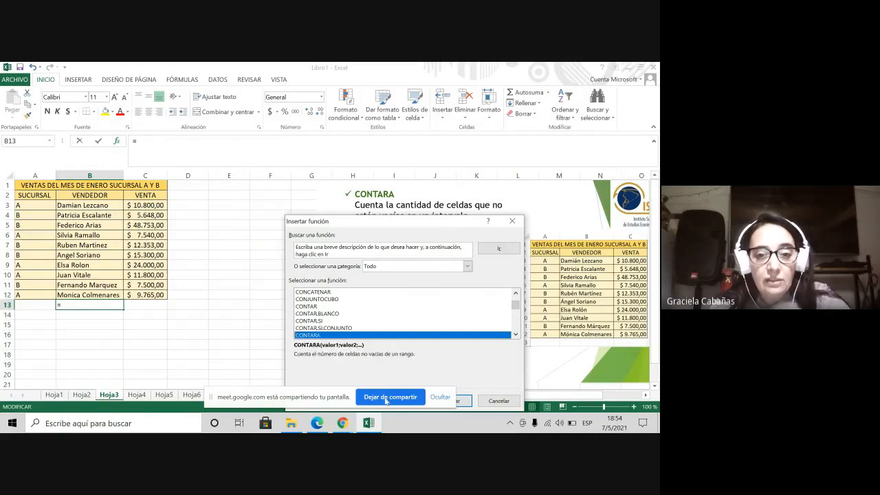
click(463, 405)
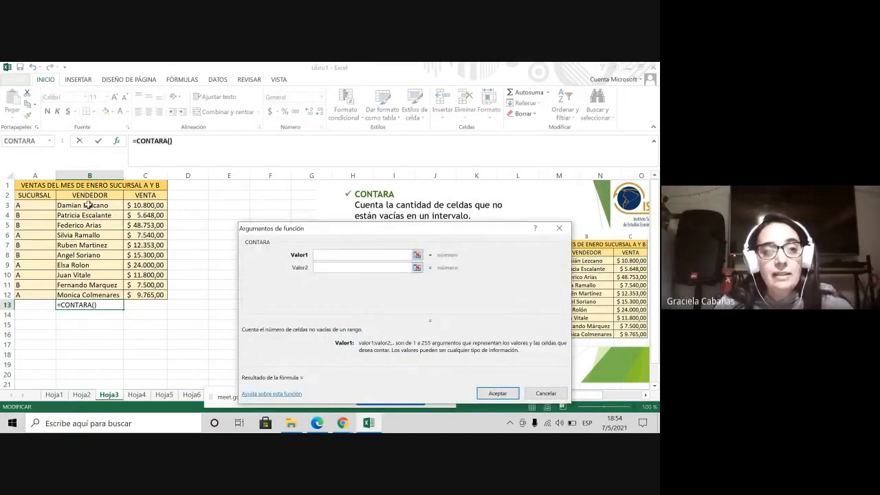
drag(87, 205, 88, 292)
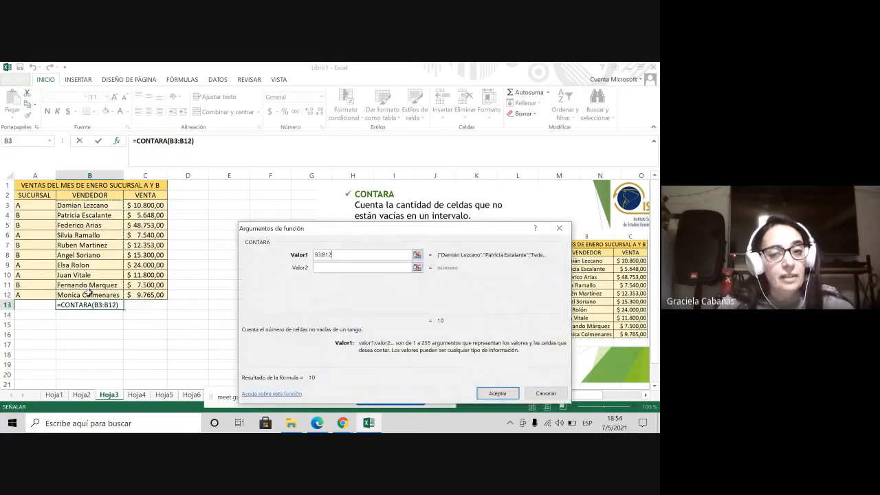
click(496, 393)
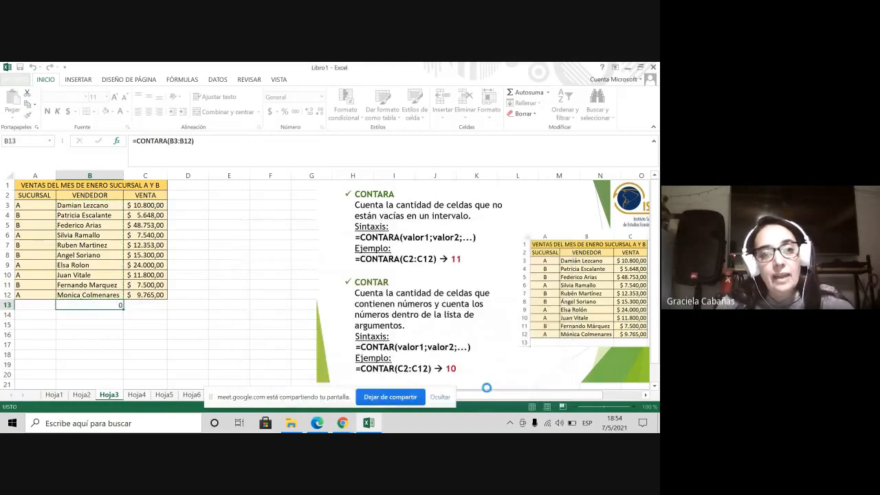
Try the CONTAR function on the seller names B3:B12 in cell B14, and clear the cell.
click(91, 318)
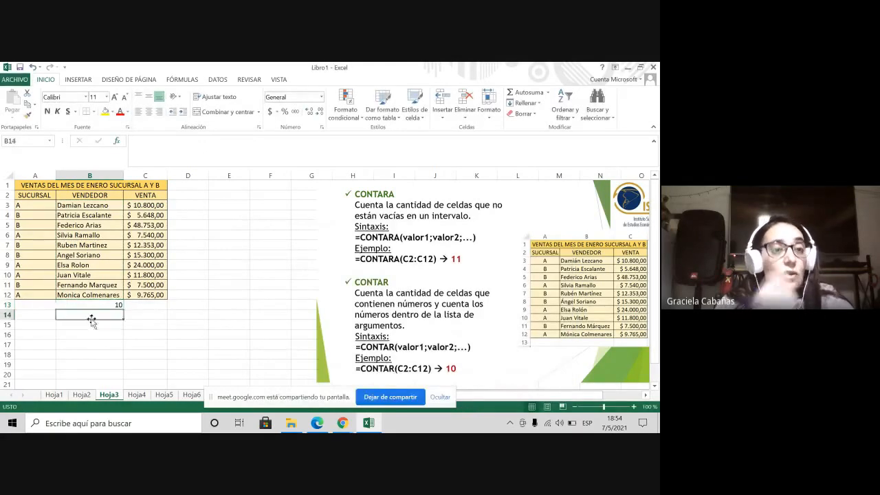
click(117, 143)
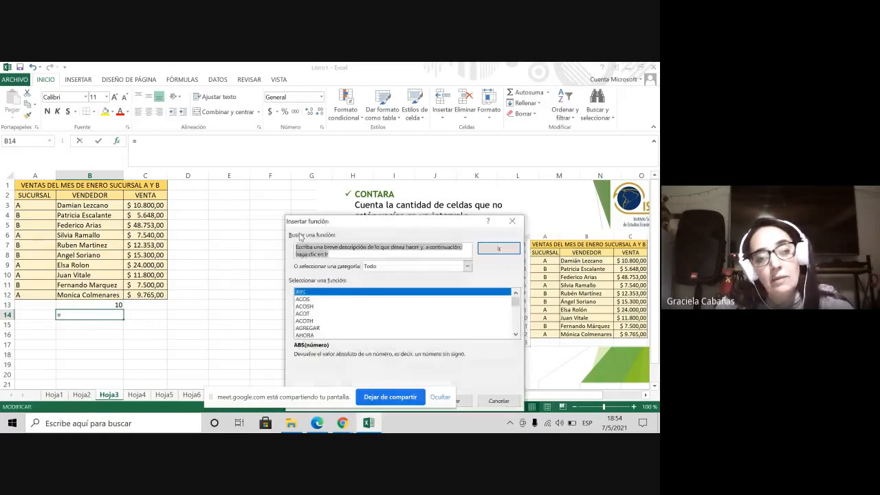
click(303, 315)
key(c)
scroll(302, 321, down, 6)
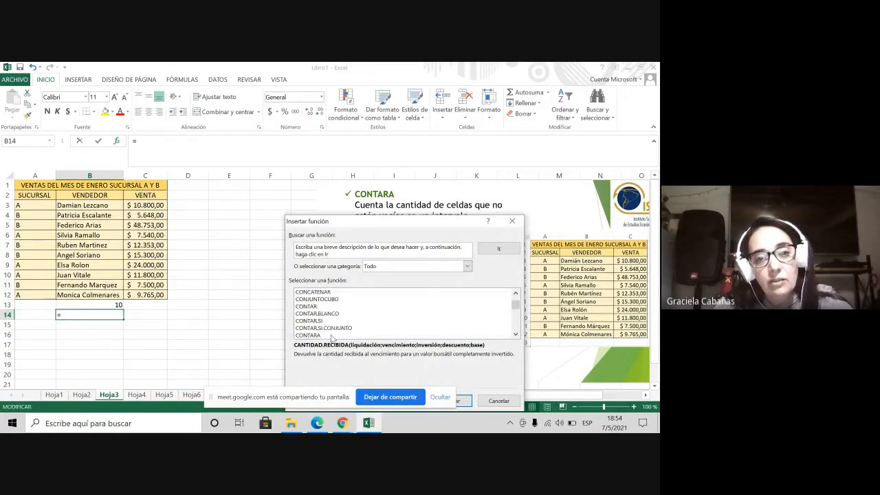
scroll(318, 333, down, 1)
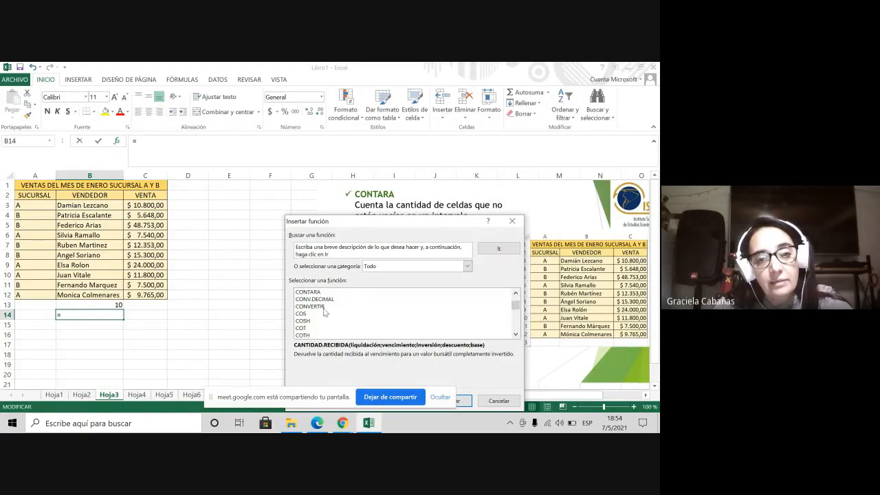
scroll(323, 314, up, 1)
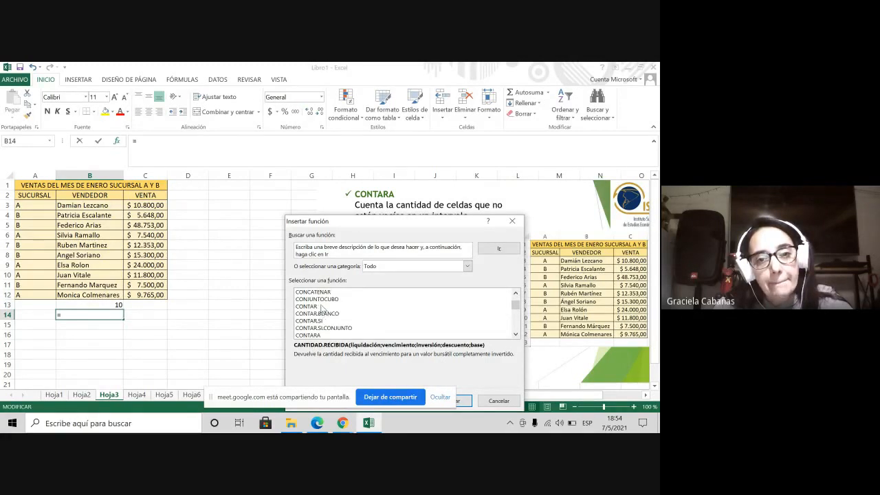
click(321, 306)
click(463, 400)
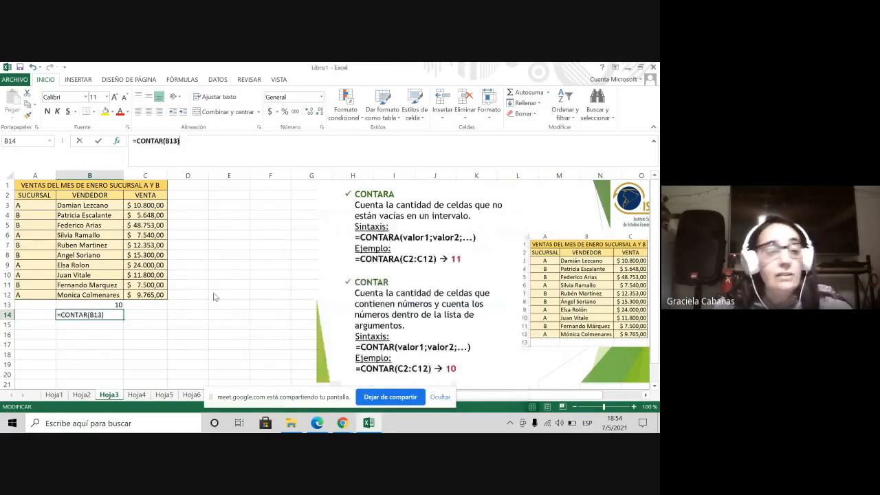
drag(89, 205, 97, 292)
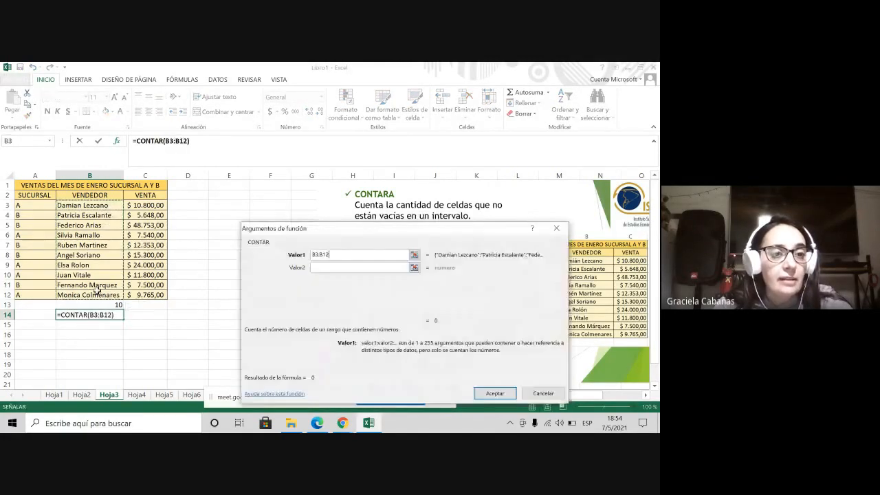
click(495, 394)
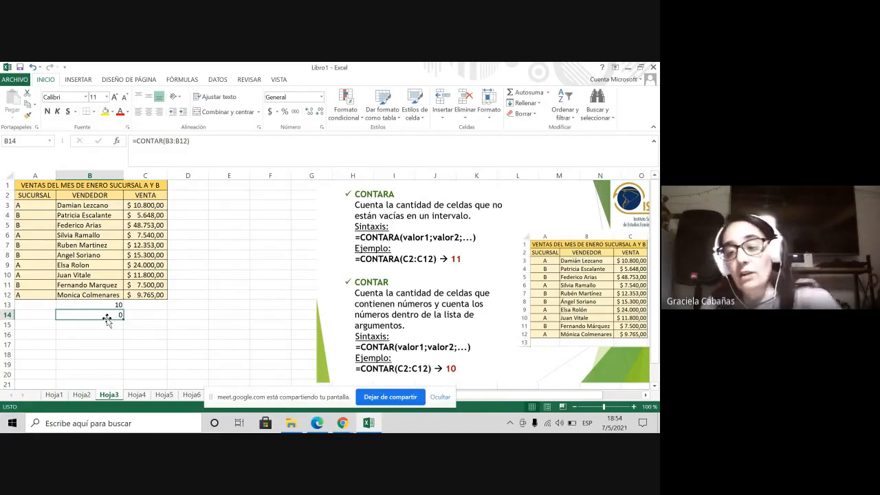
key(Delete)
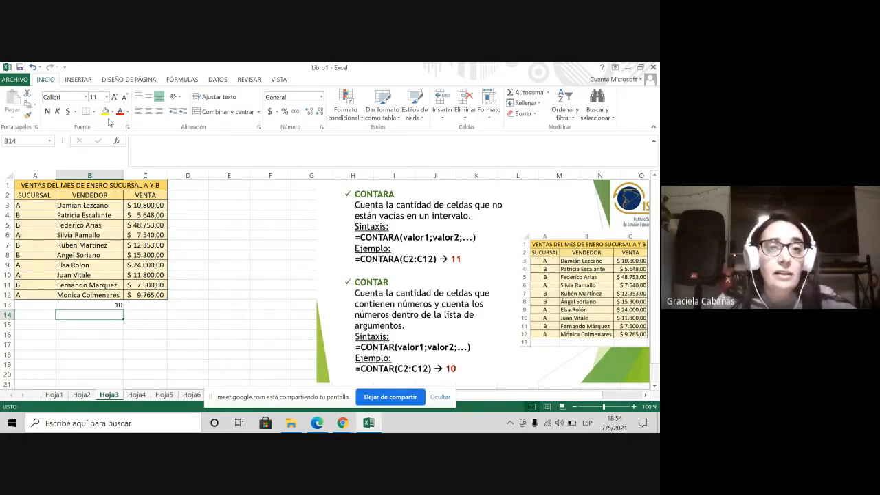
Count the numeric sales values C3:C12 in cell B14 with the CONTAR function, chosen from the full function list.
click(117, 142)
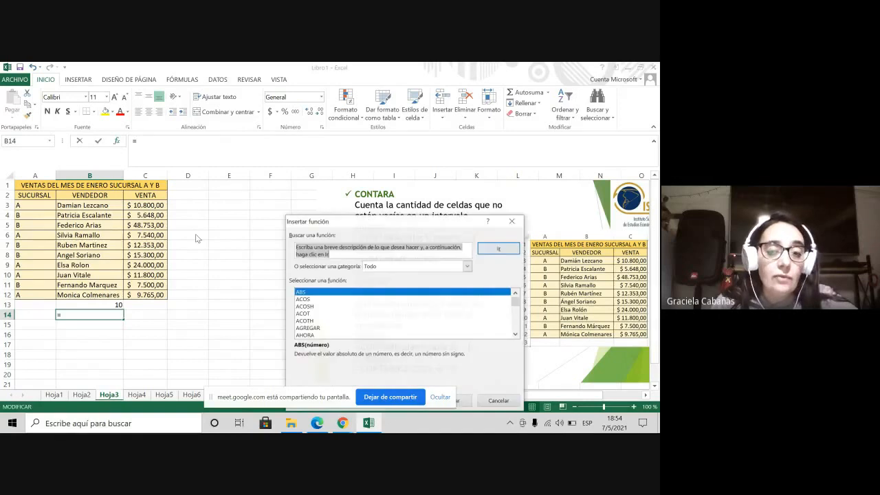
click(310, 328)
key(c)
scroll(313, 334, down, 5)
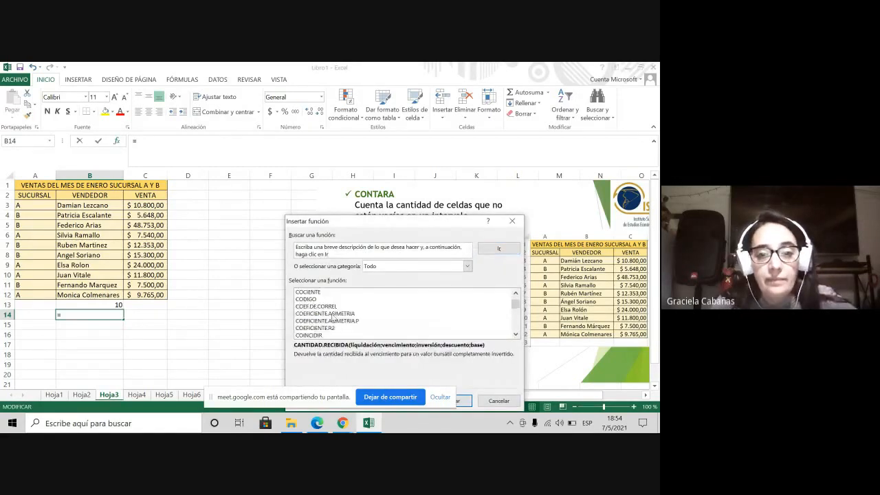
scroll(323, 334, down, 1)
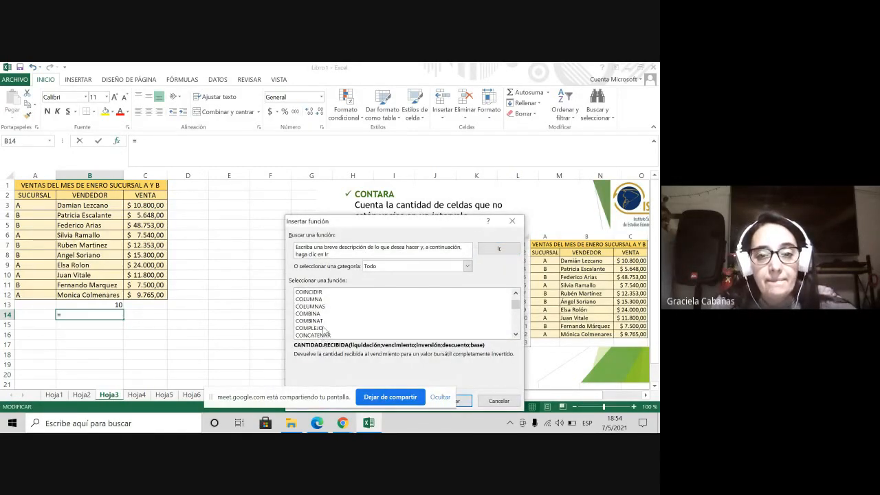
scroll(328, 333, down, 1)
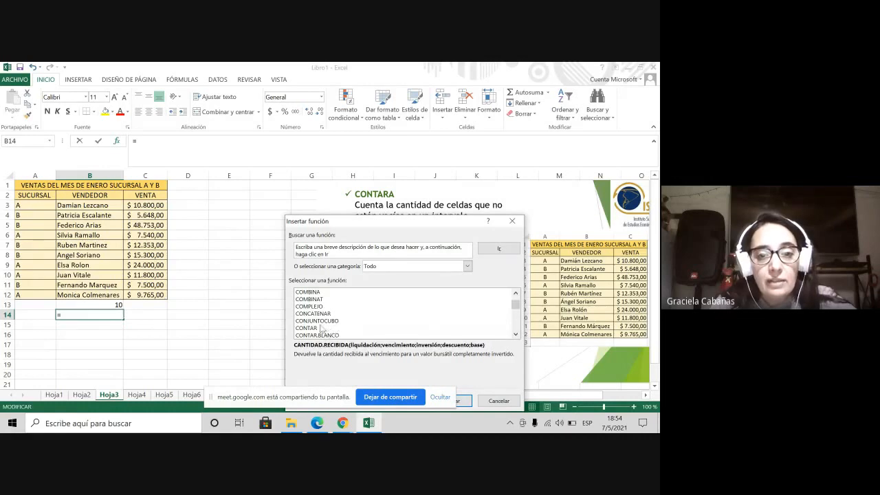
click(316, 329)
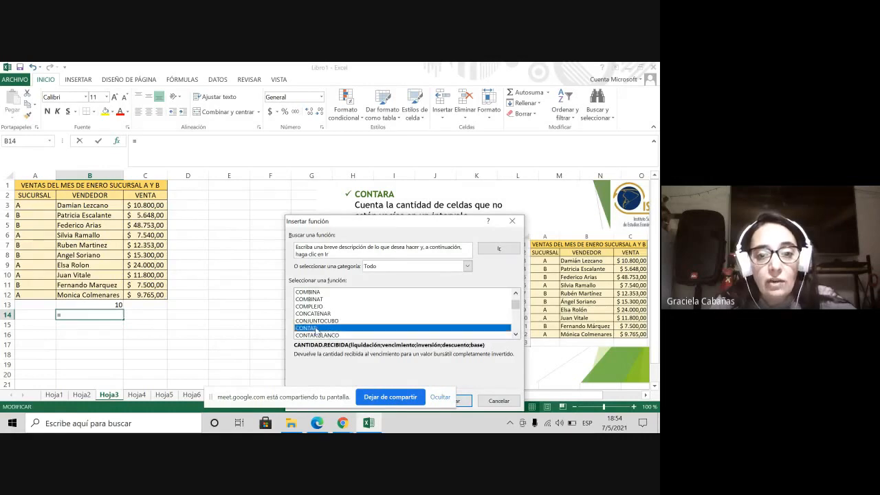
click(469, 404)
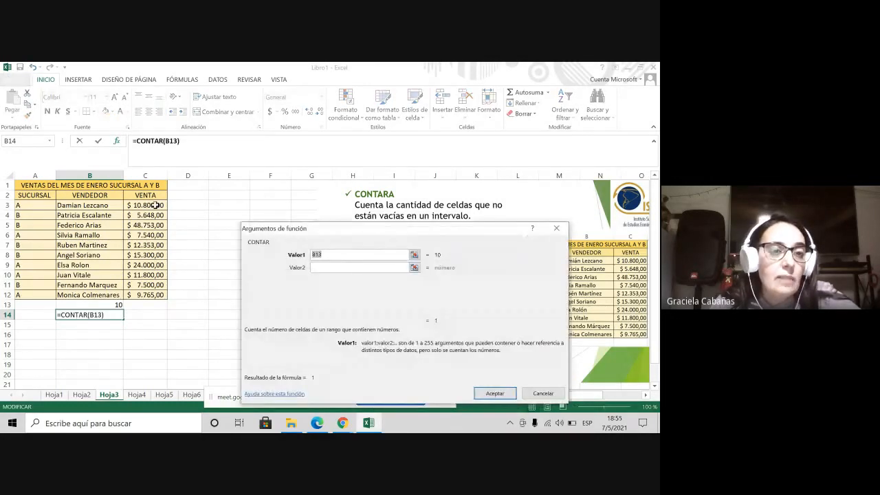
drag(147, 205, 152, 294)
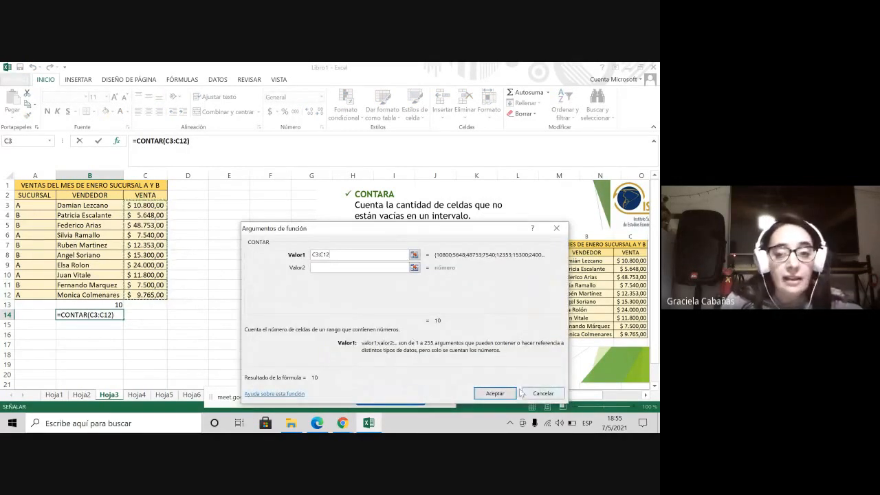
click(495, 394)
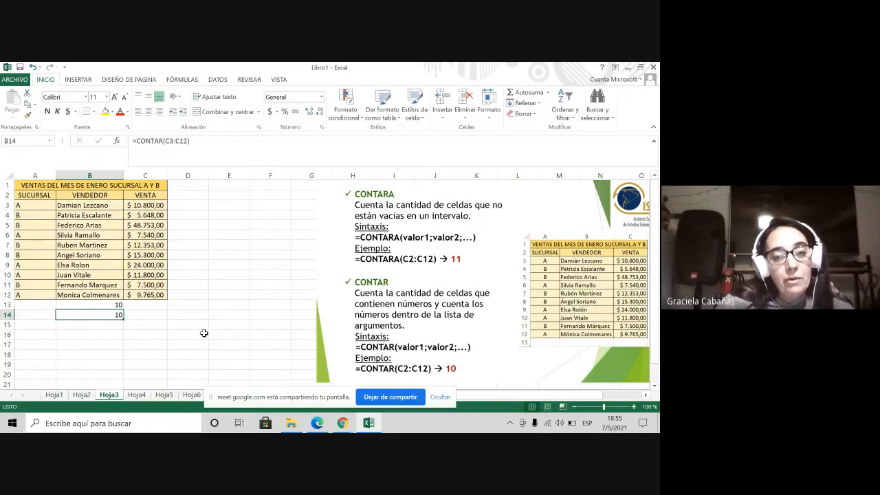
Delete the picture of the sales table on sheet Hoja4.
scroll(204, 334, down, 1)
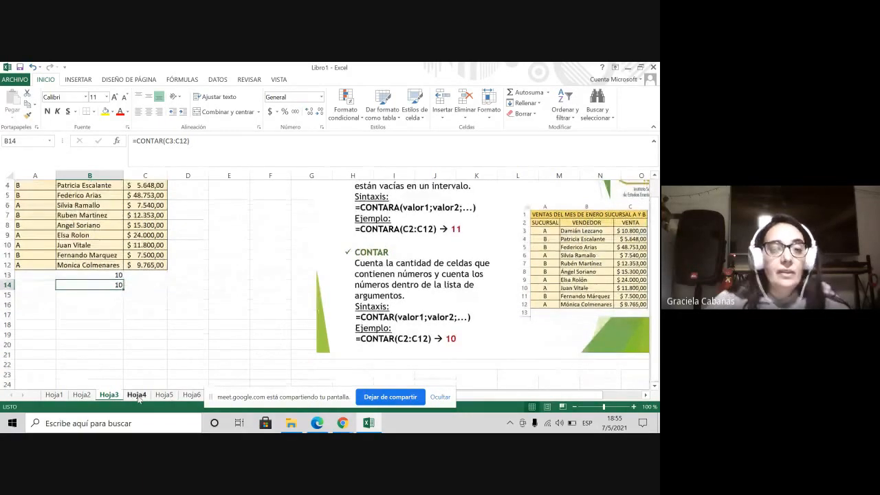
click(136, 395)
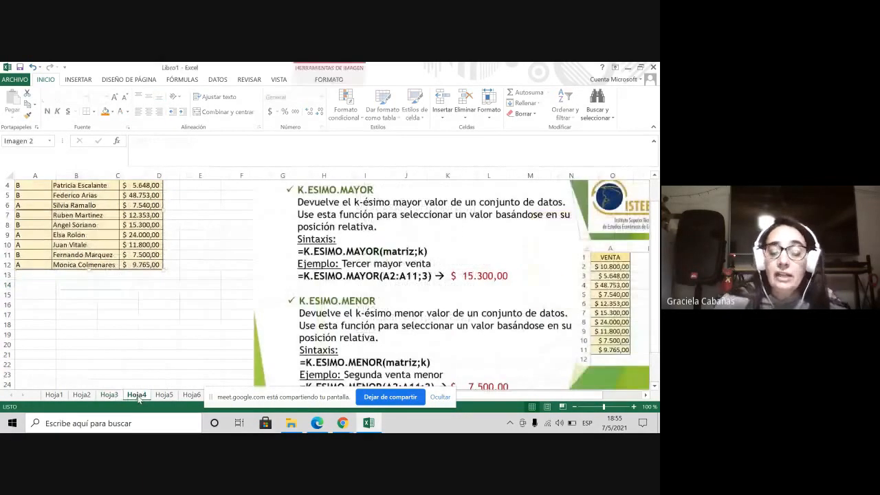
scroll(332, 311, up, 1)
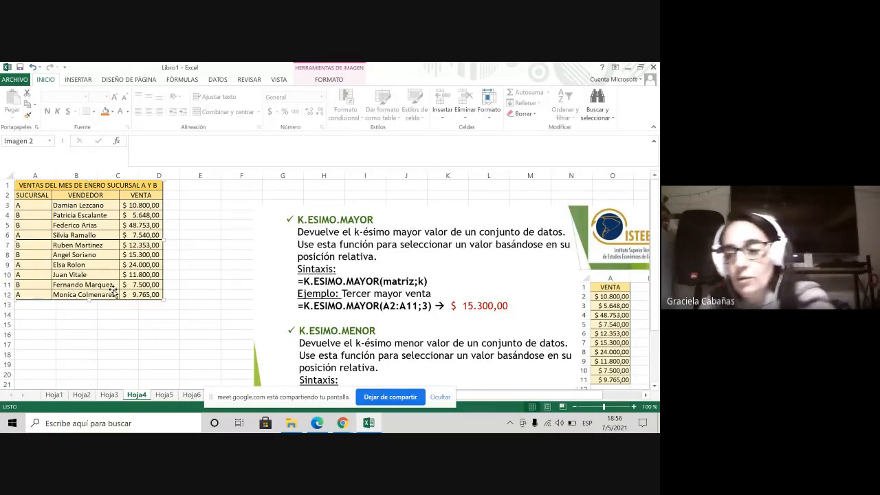
key(Delete)
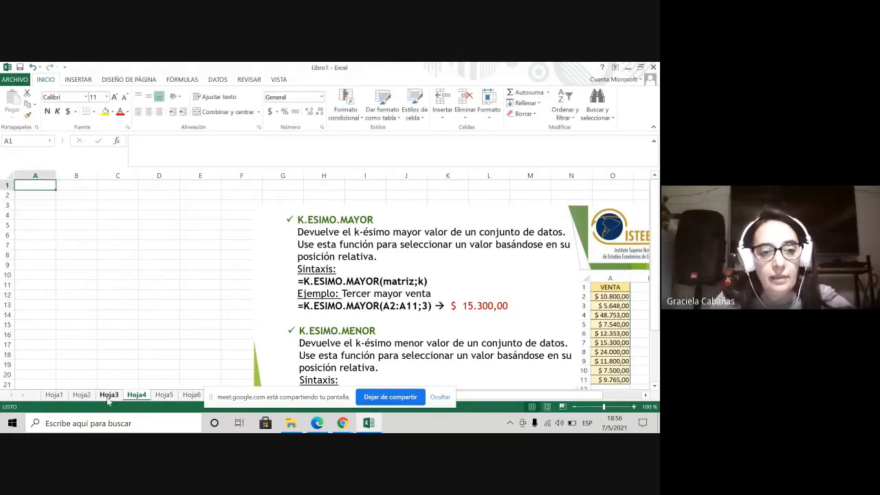
Copy the January sales table in A1:C12 from sheet Hoja3.
click(108, 396)
scroll(71, 236, up, 1)
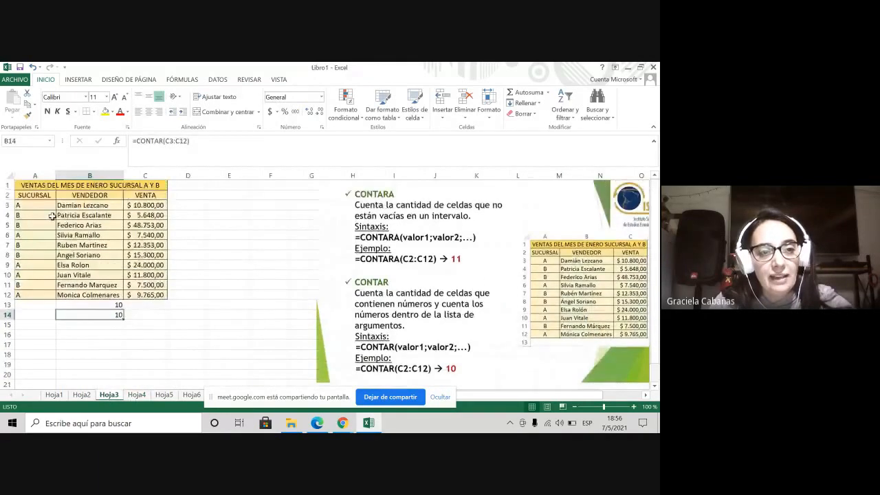
drag(42, 185, 144, 294)
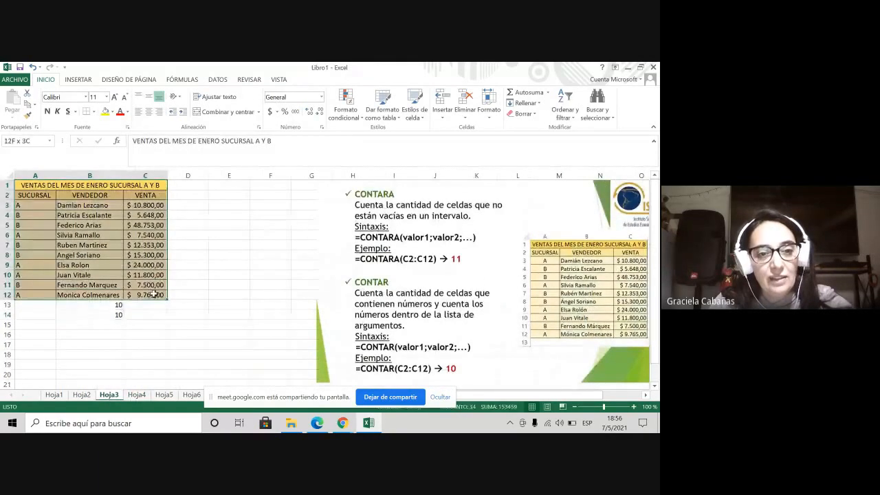
click(30, 104)
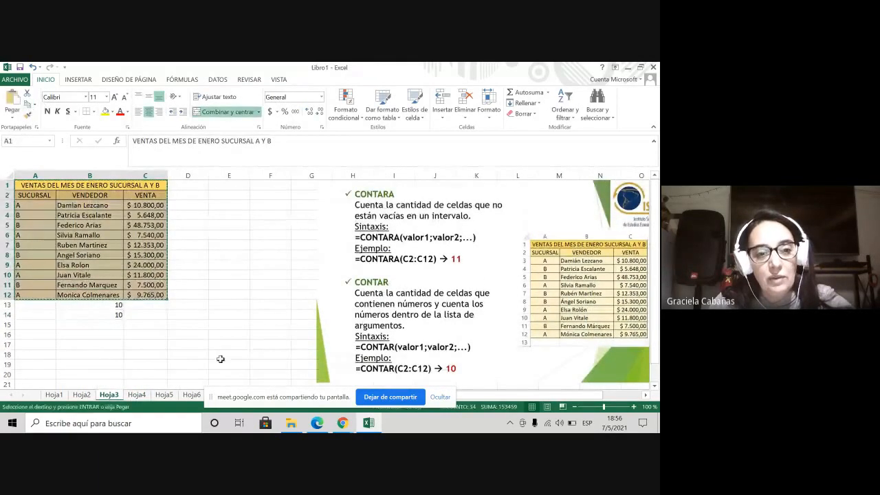
Paste the copied sales table at A1 on sheet Hoja4 and fit column C to its sales values.
click(135, 396)
key(ctrl+v)
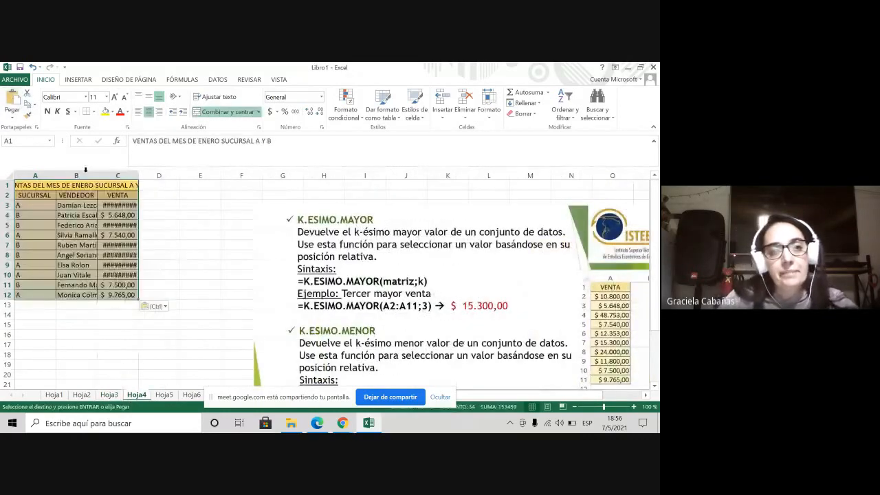
click(131, 244)
double_click(139, 175)
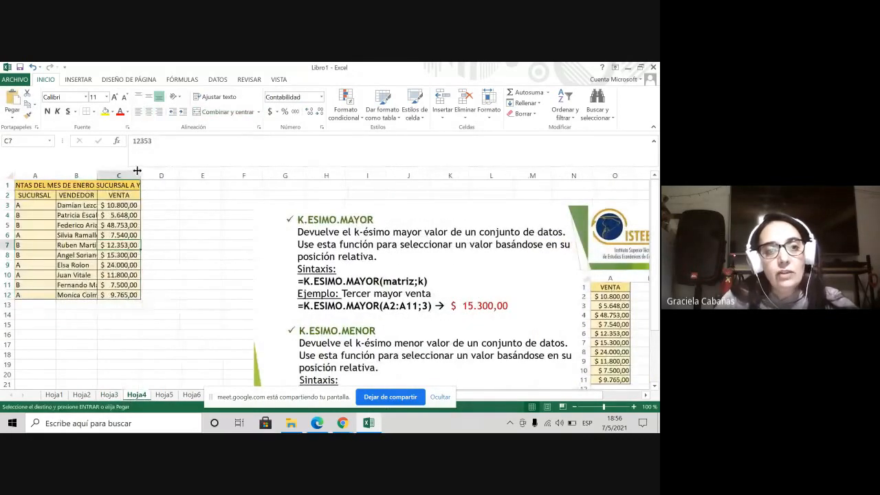
Return the second-largest sale from C3:C12 in cell C14 with K.ESIMO.MAYOR, using K 2, and fit column B to the seller names.
click(118, 318)
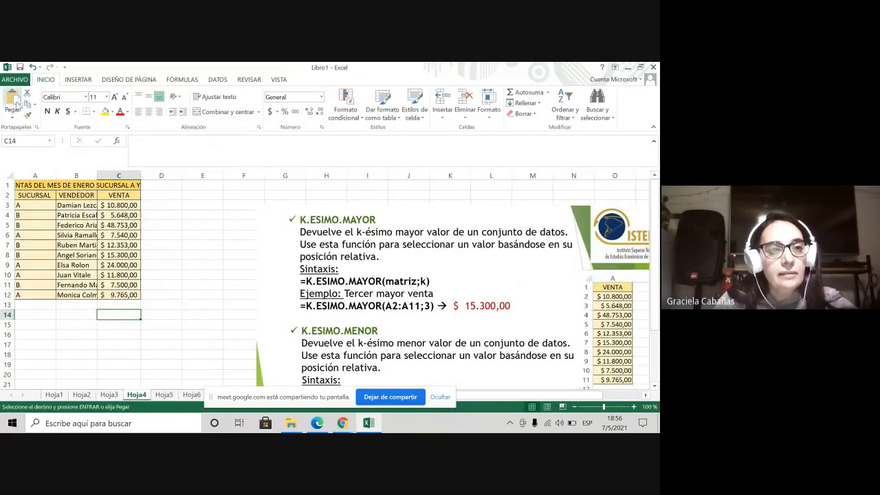
click(117, 140)
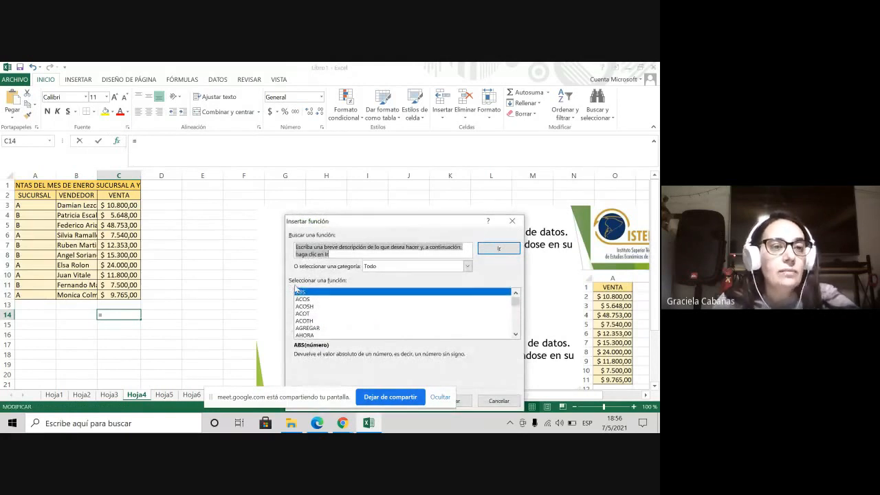
click(304, 313)
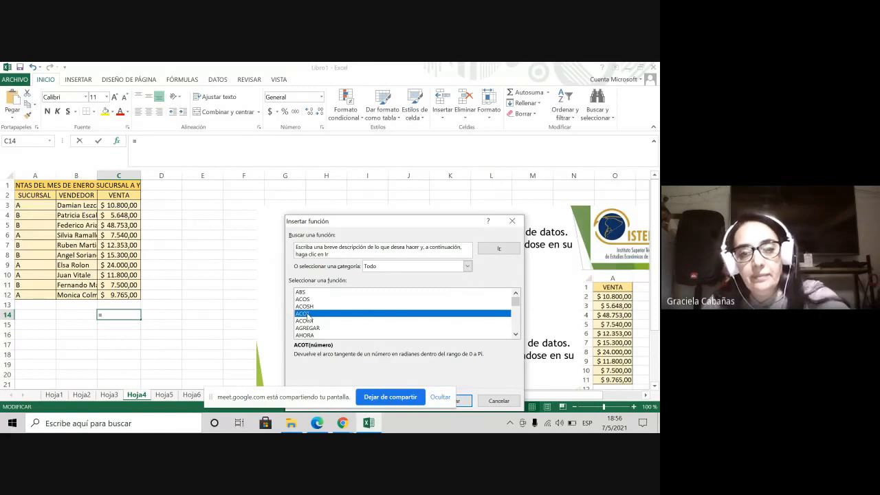
key(k)
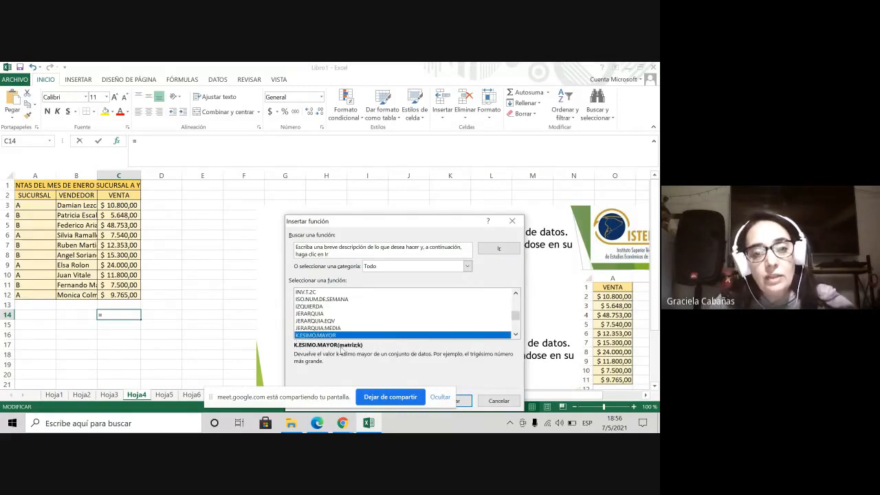
click(459, 400)
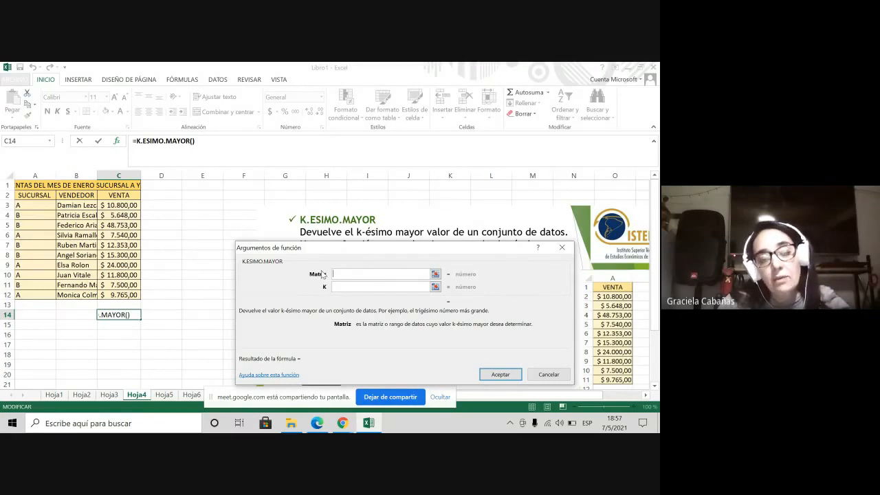
drag(112, 205, 120, 294)
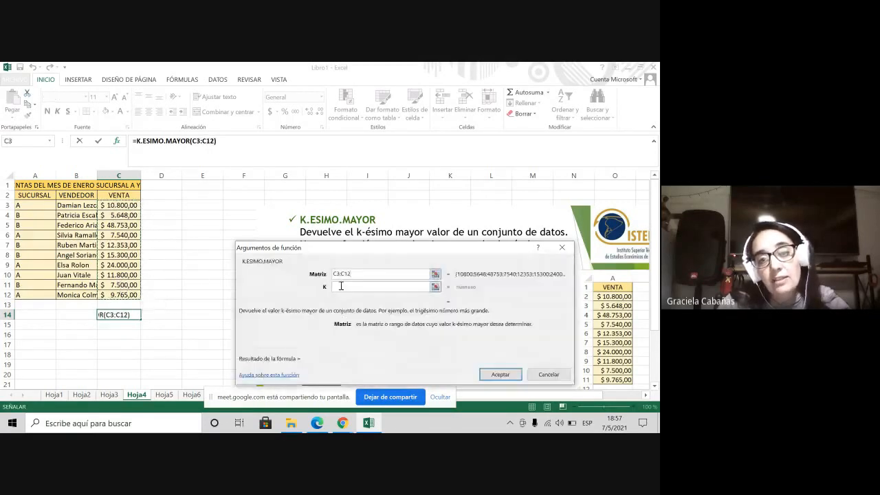
click(341, 286)
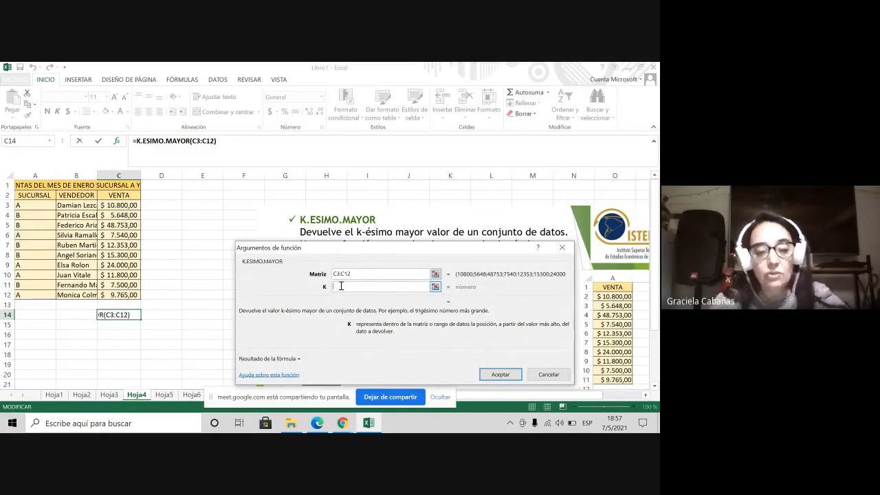
text(2)
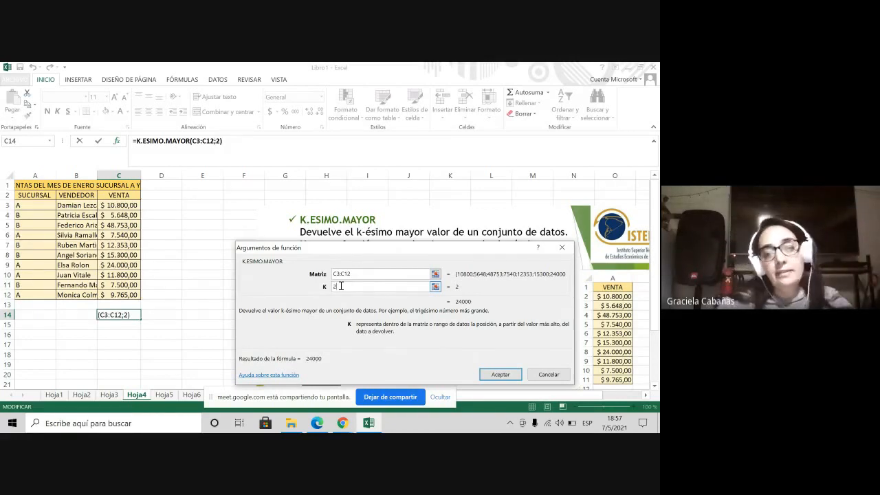
click(500, 374)
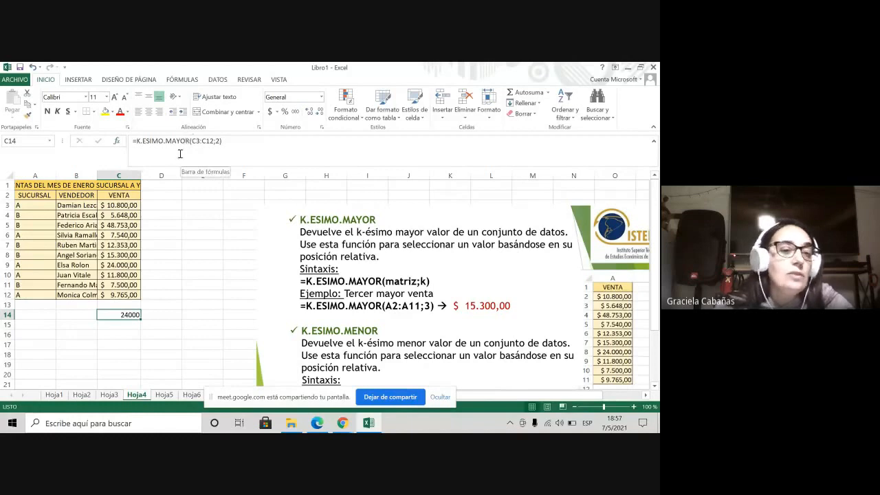
double_click(97, 173)
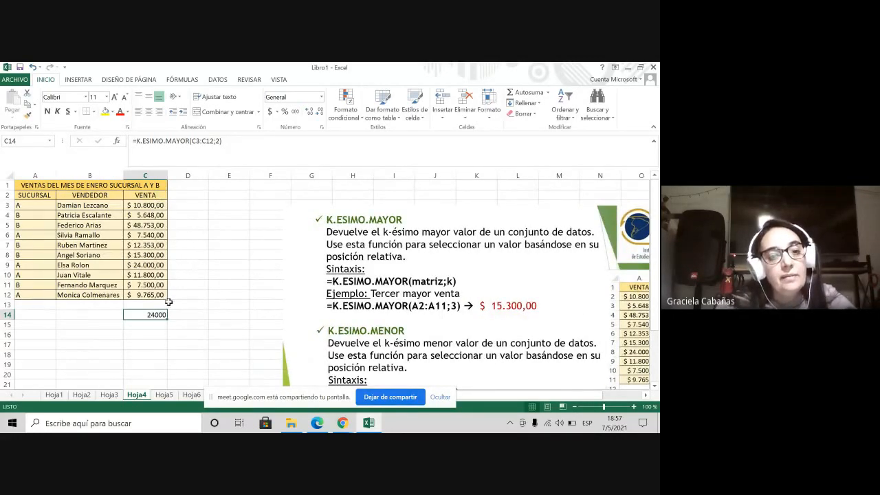
Return the third-smallest sale from C3:C12 in cell C15 with the K.ESIMO.MENOR function, using K 3.
click(150, 328)
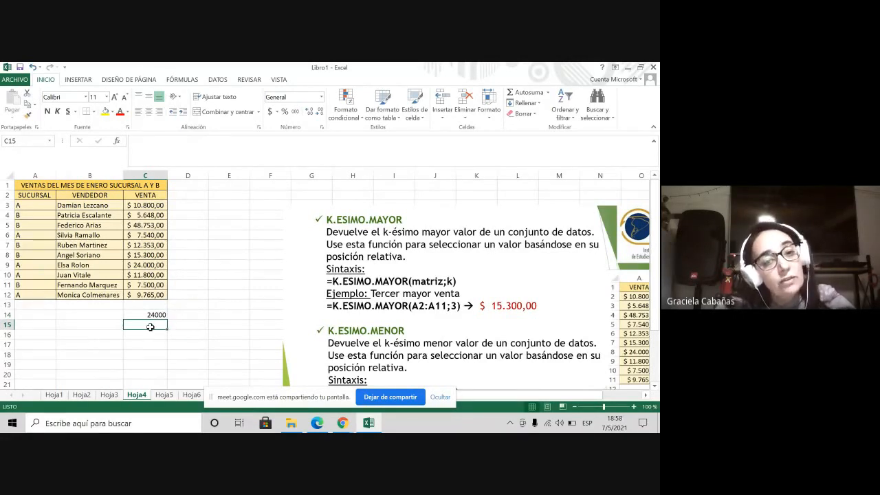
click(117, 143)
click(319, 321)
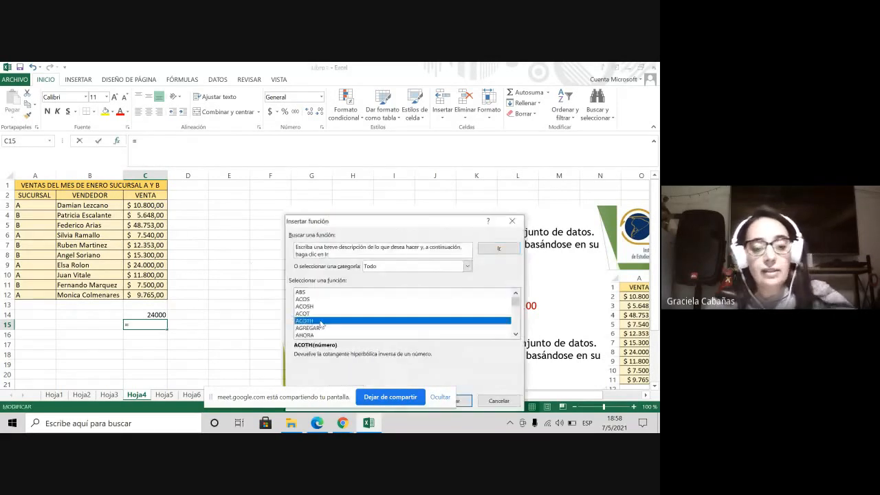
key(k)
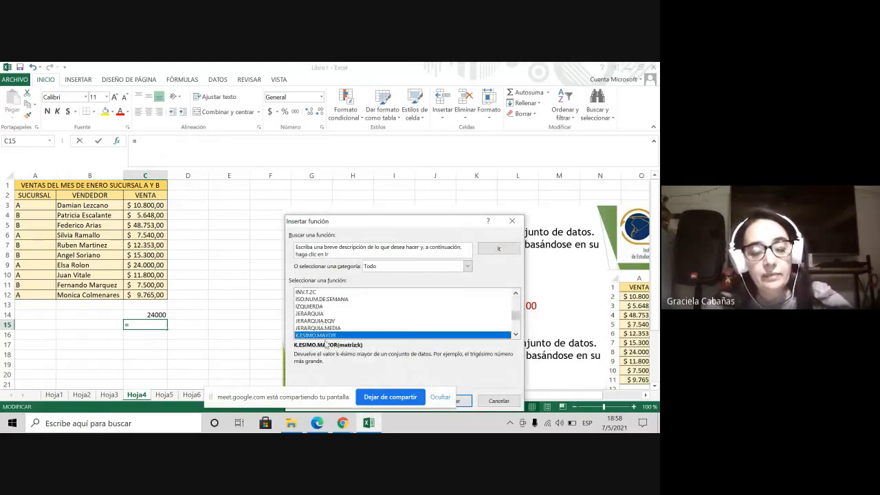
scroll(341, 336, down, 1)
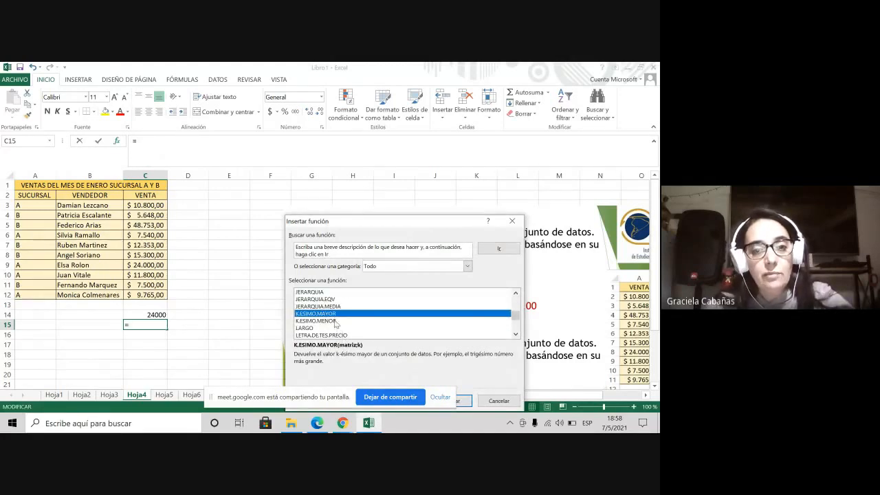
click(336, 323)
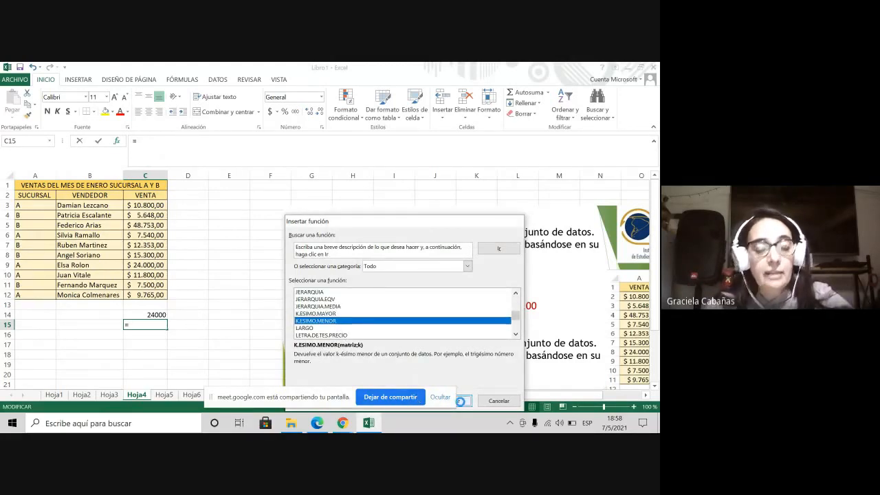
click(461, 401)
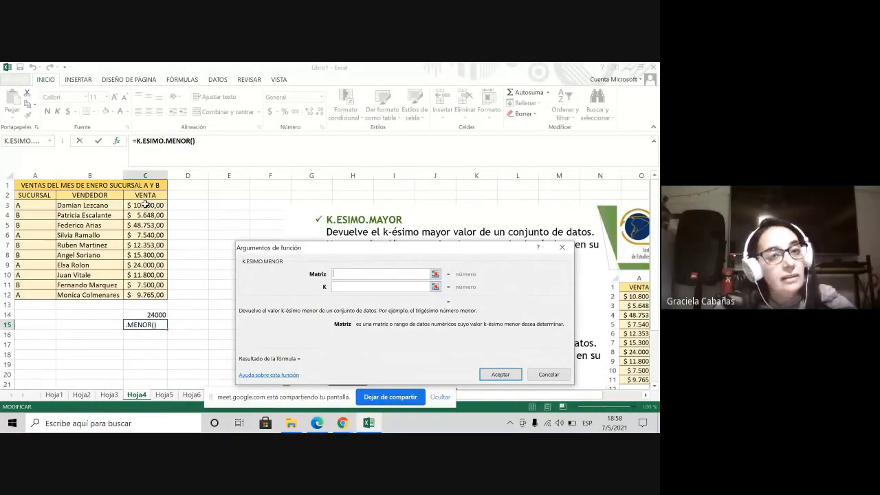
drag(145, 202, 147, 294)
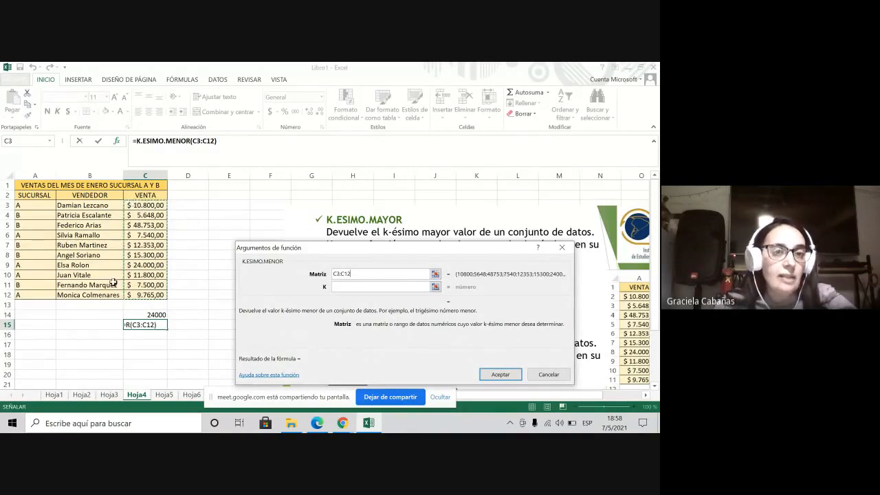
click(369, 288)
text(3)
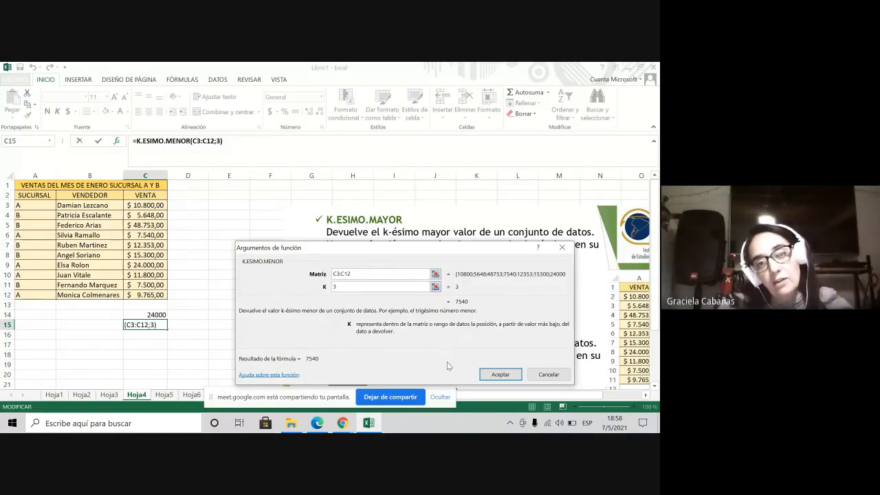
click(500, 374)
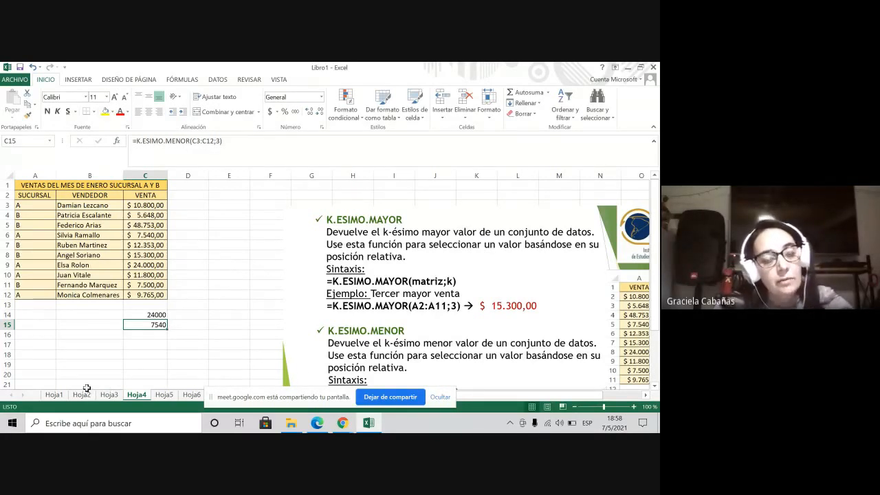
Delete the picture of the sales table on sheet Hoja5 and copy the real table in A1:C12 from sheet Hoja3.
click(163, 394)
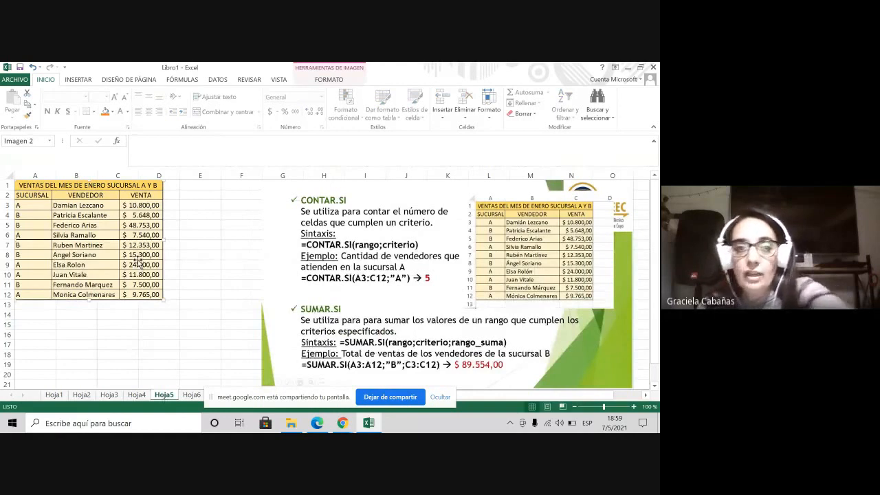
key(Delete)
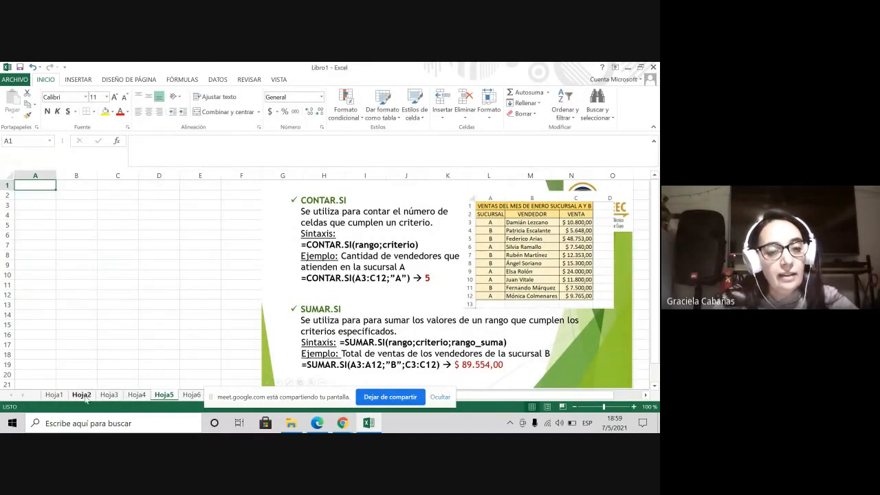
click(108, 396)
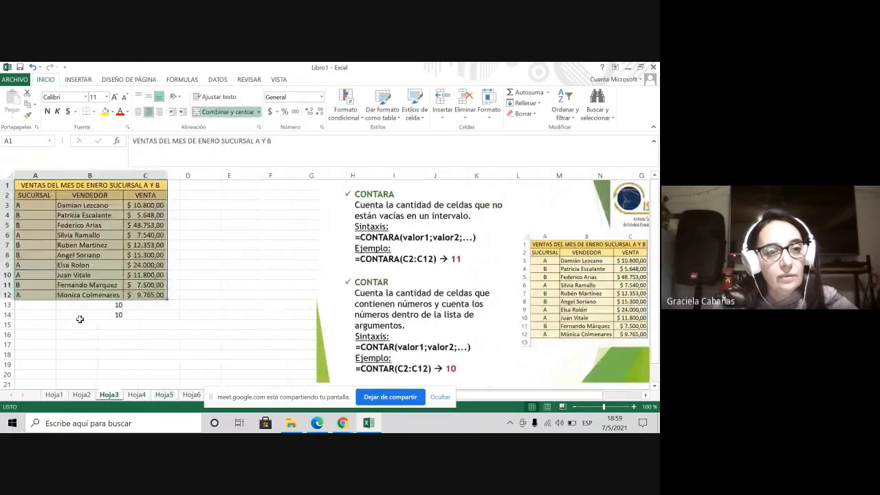
drag(31, 185, 141, 295)
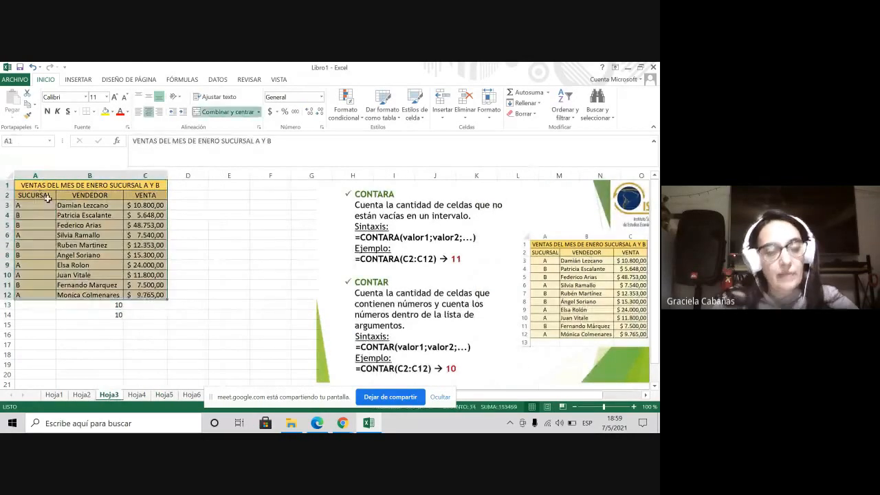
click(27, 102)
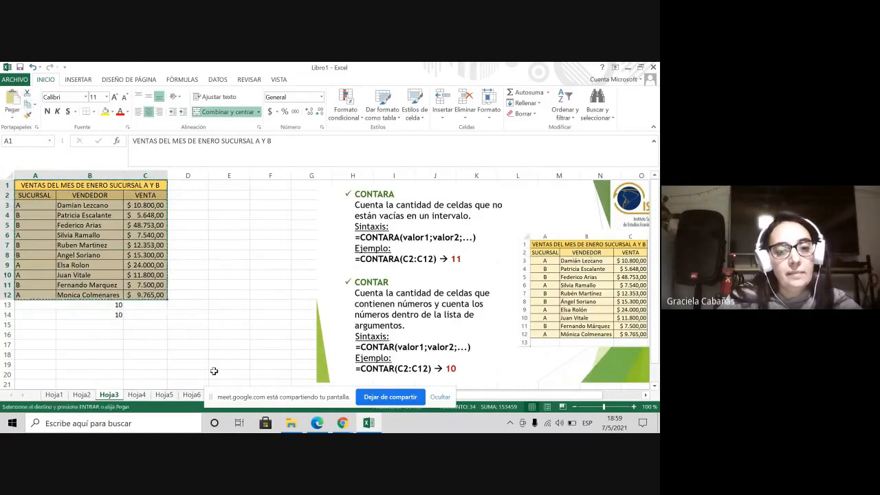
Paste the sales table at A1 on sheet Hoja5 and fit columns B and C to their contents.
click(165, 395)
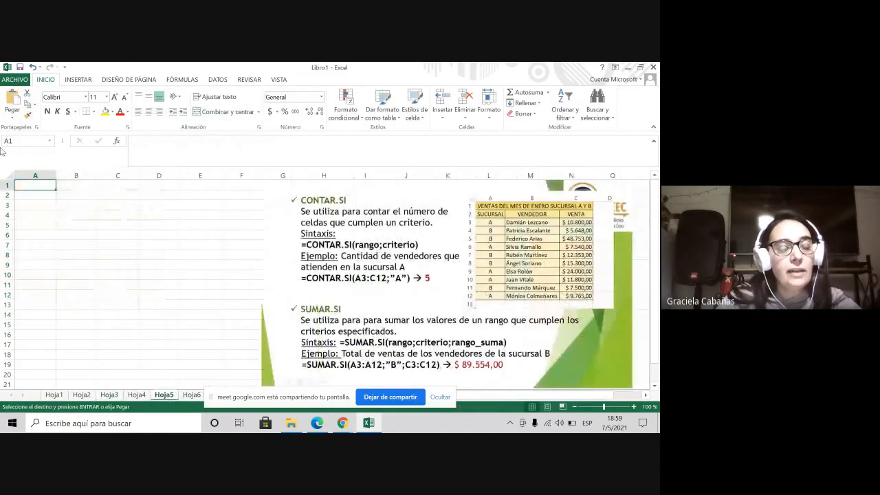
click(18, 100)
click(119, 205)
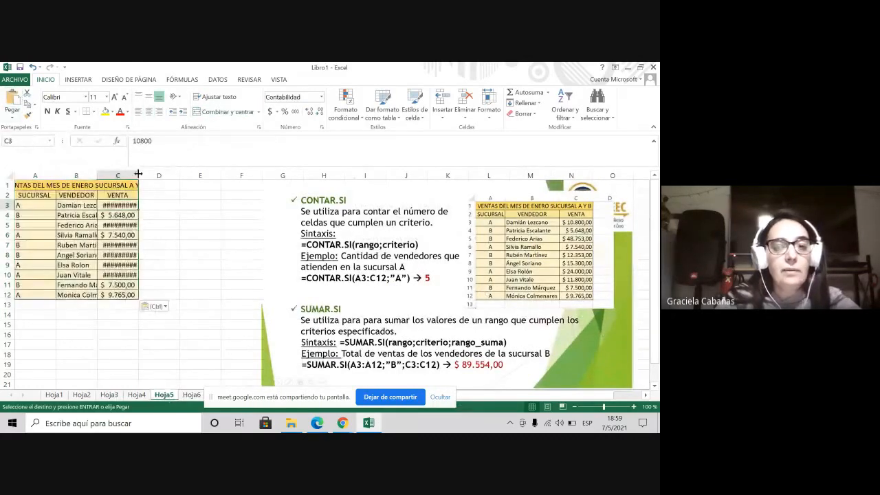
click(183, 303)
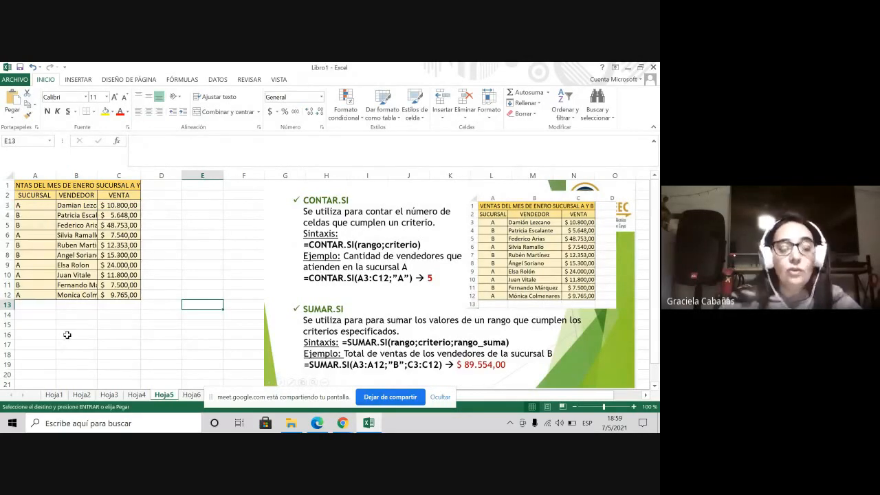
double_click(101, 172)
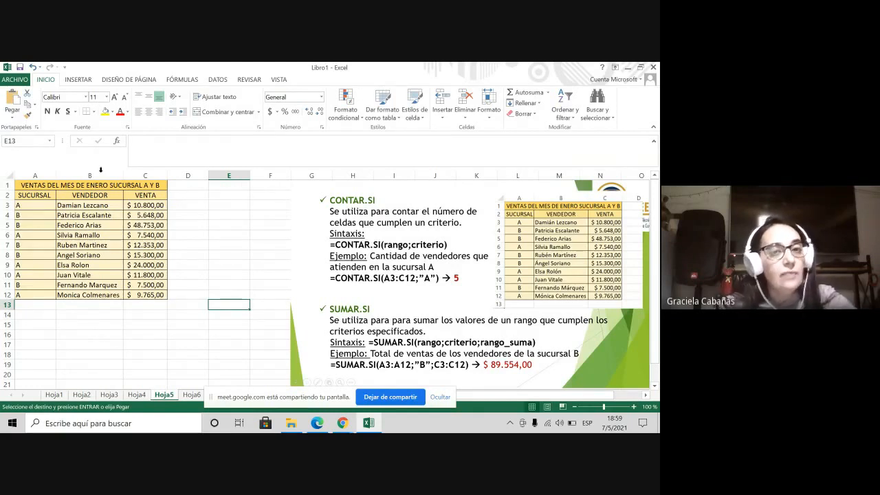
Insert the CONTAR.SI function in cell B14 and open its arguments.
click(94, 316)
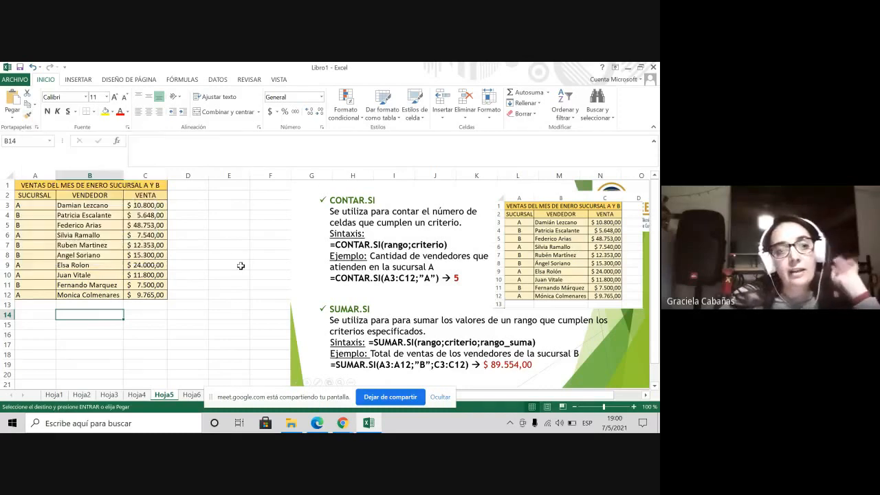
click(117, 140)
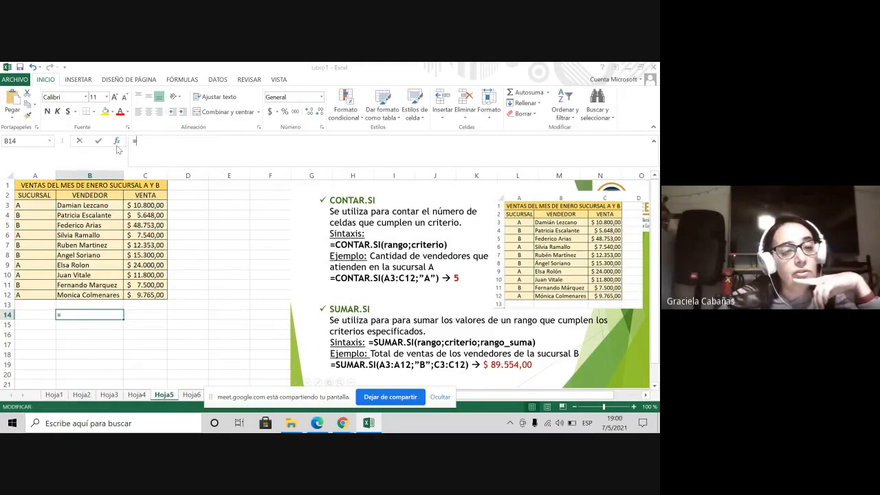
click(311, 321)
key(c)
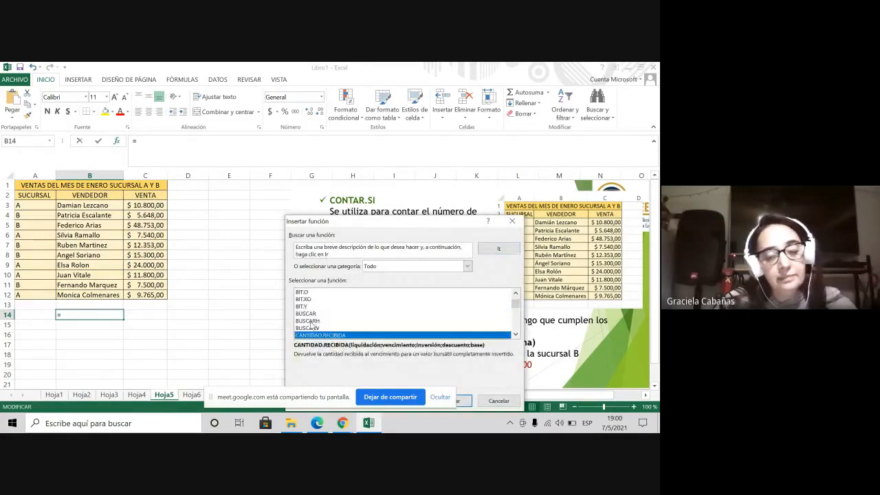
scroll(323, 334, down, 4)
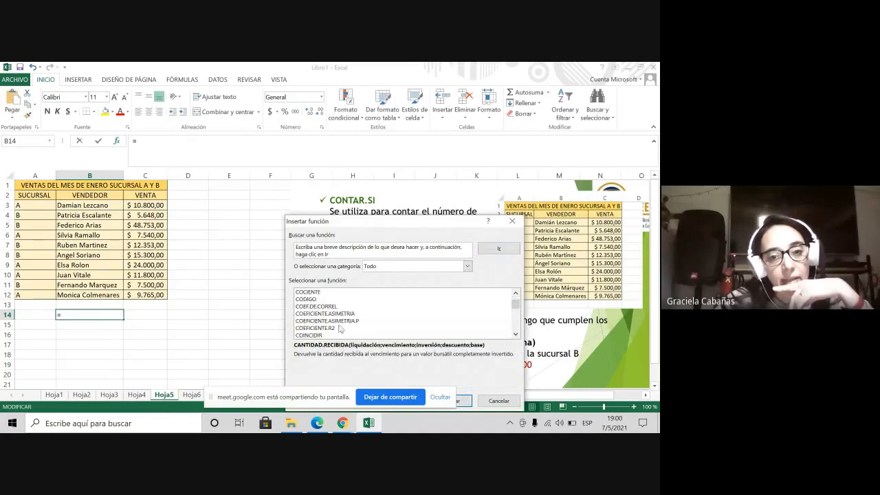
scroll(330, 323, down, 1)
scroll(327, 333, down, 1)
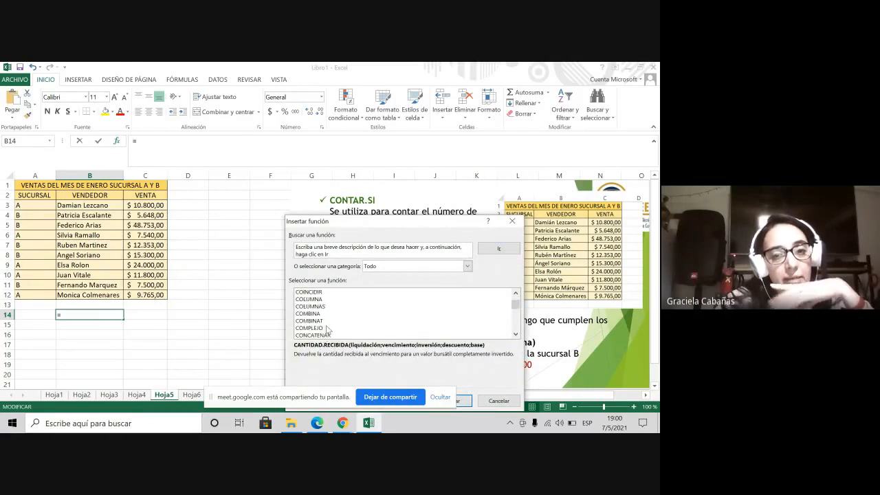
scroll(331, 329, down, 3)
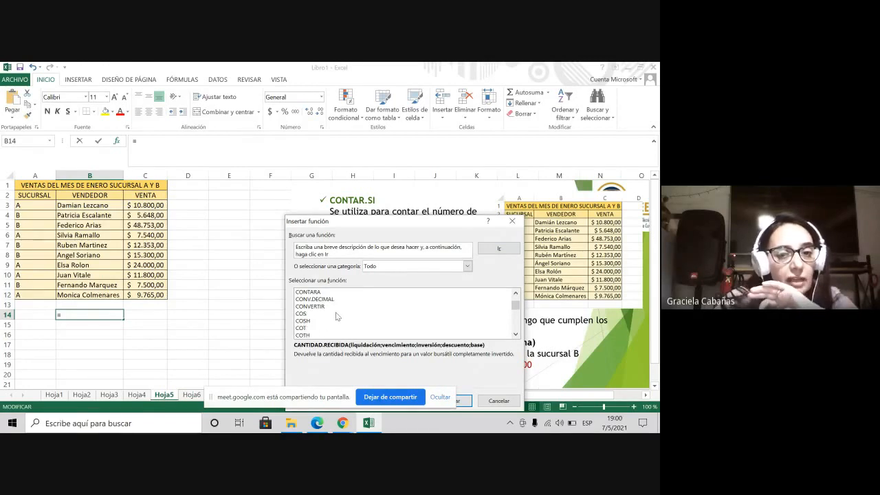
scroll(335, 317, up, 1)
click(320, 300)
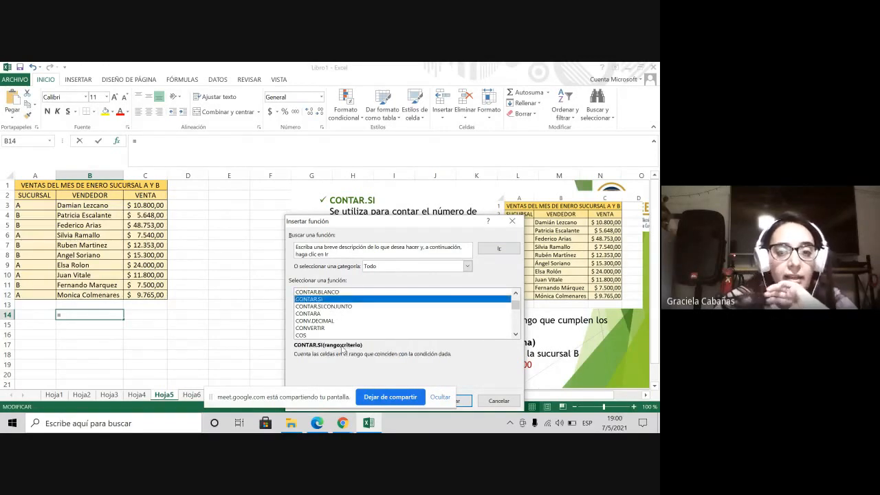
click(463, 401)
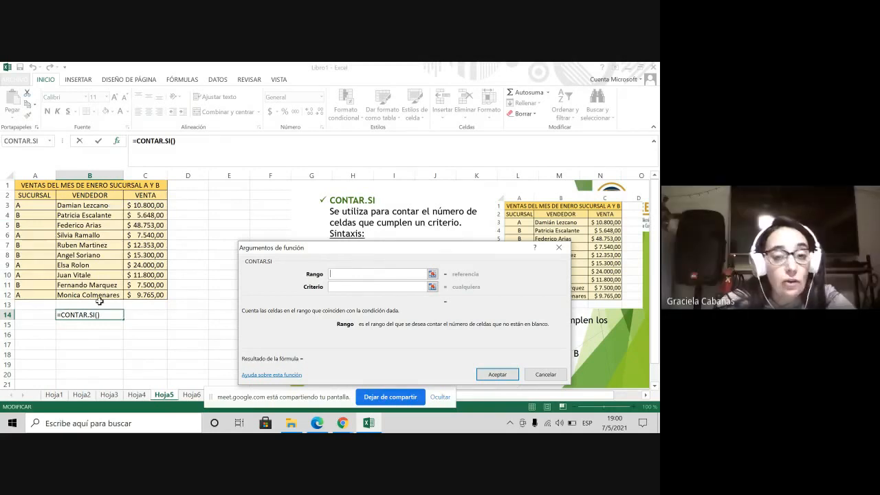
Count the branch A sellers in B14 by giving CONTAR.SI the range A3:A12 and the criterion A.
click(25, 206)
drag(25, 207, 28, 294)
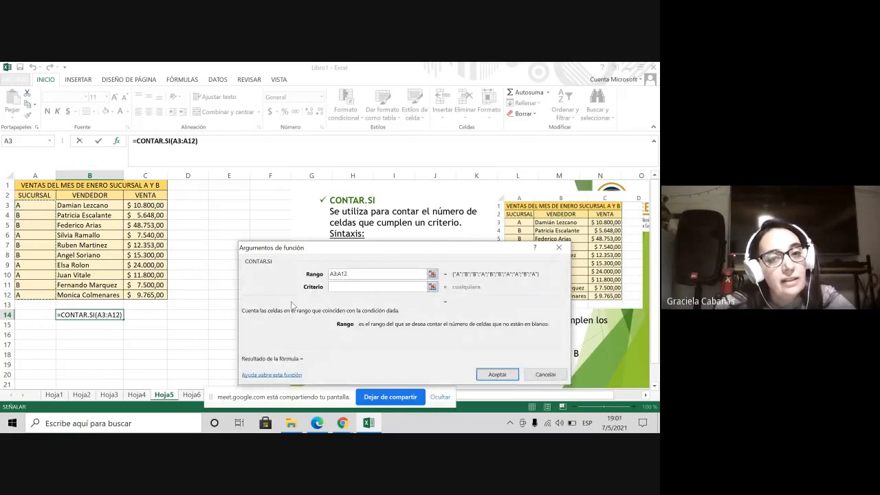
click(353, 287)
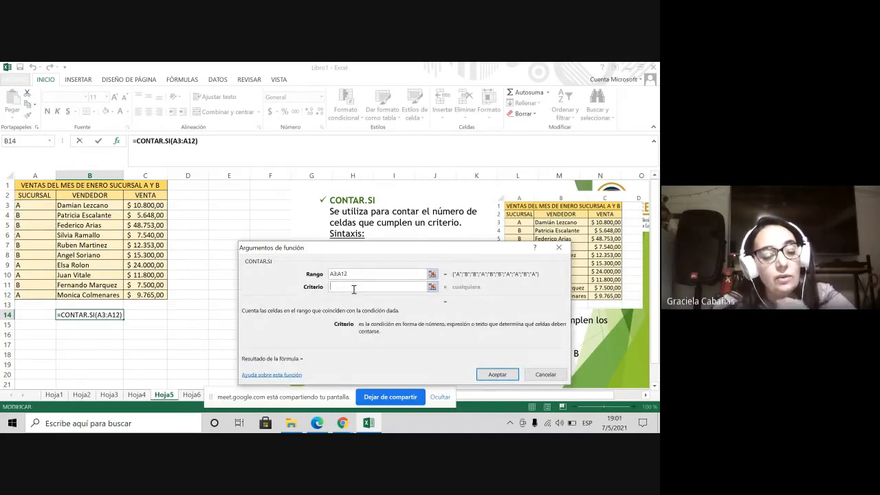
text(A)
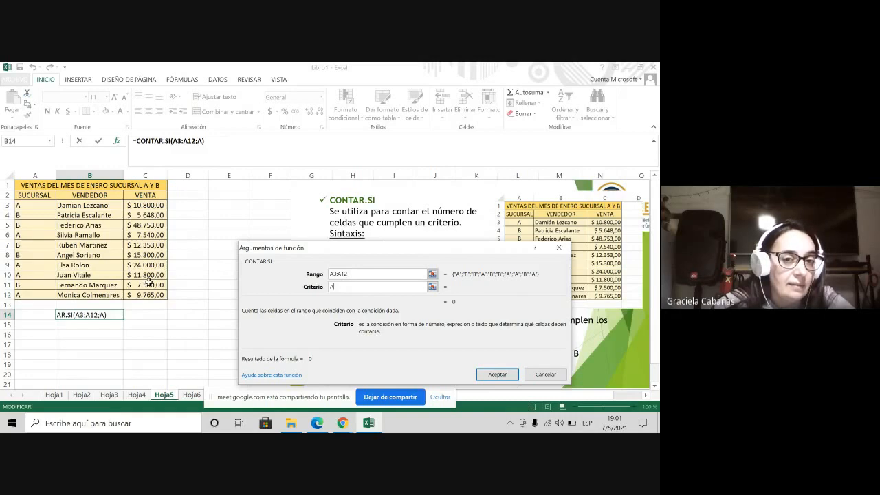
click(498, 375)
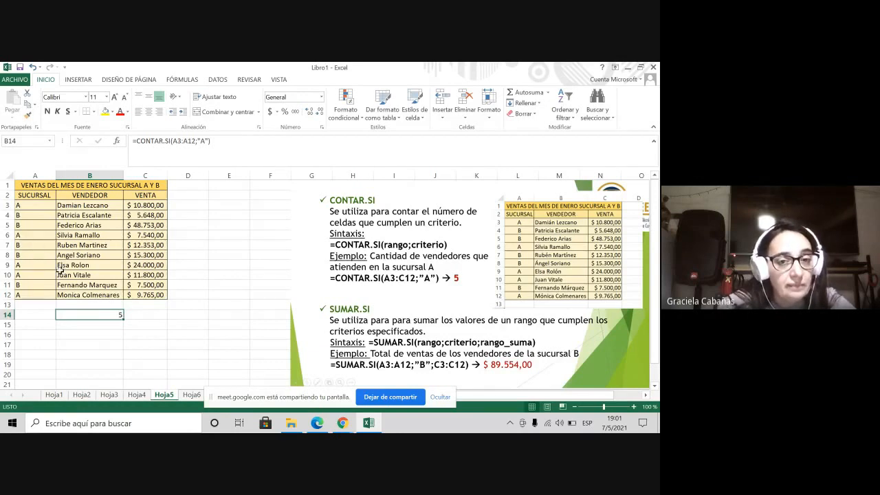
Insert another CONTAR.SI function in cell B15 and open its arguments.
click(85, 325)
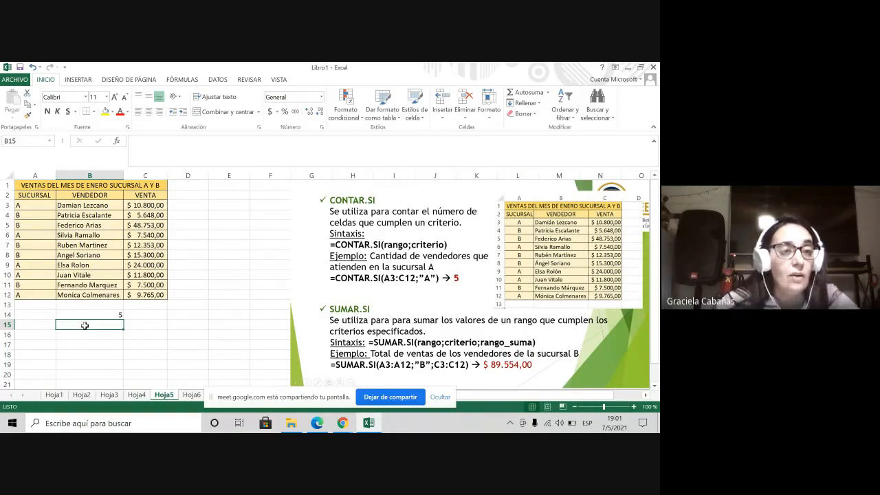
click(118, 141)
click(324, 321)
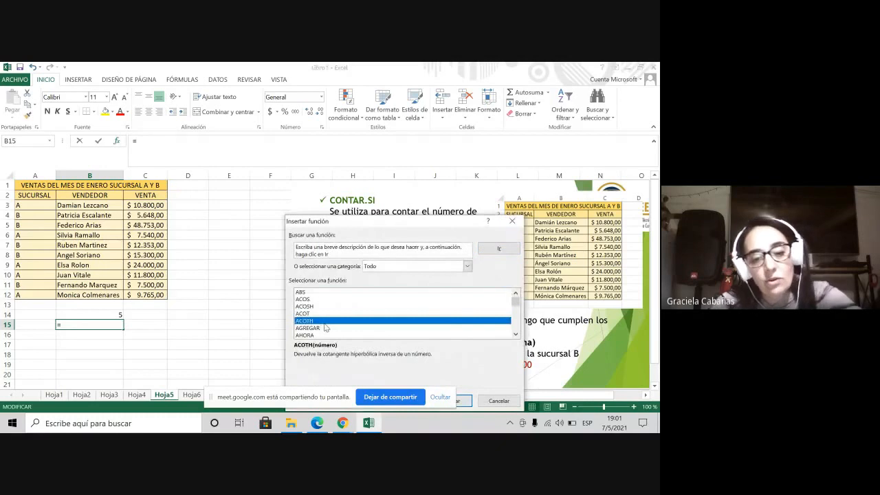
key(c)
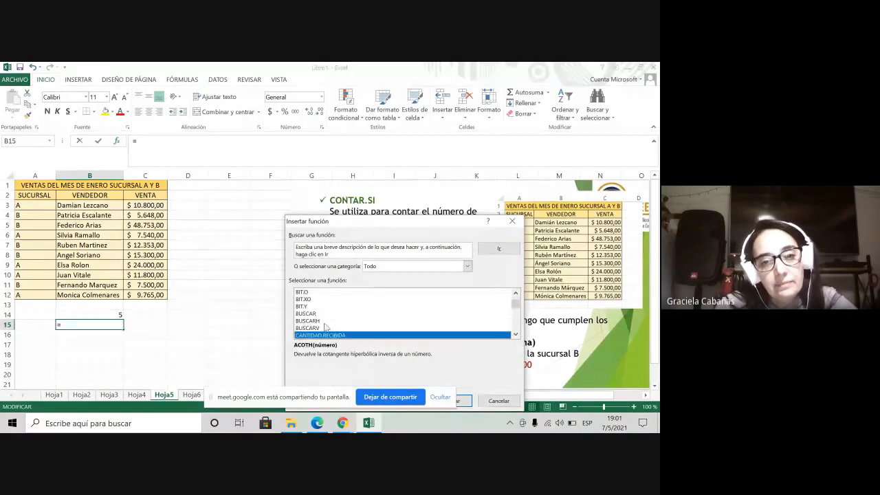
scroll(334, 309, down, 2)
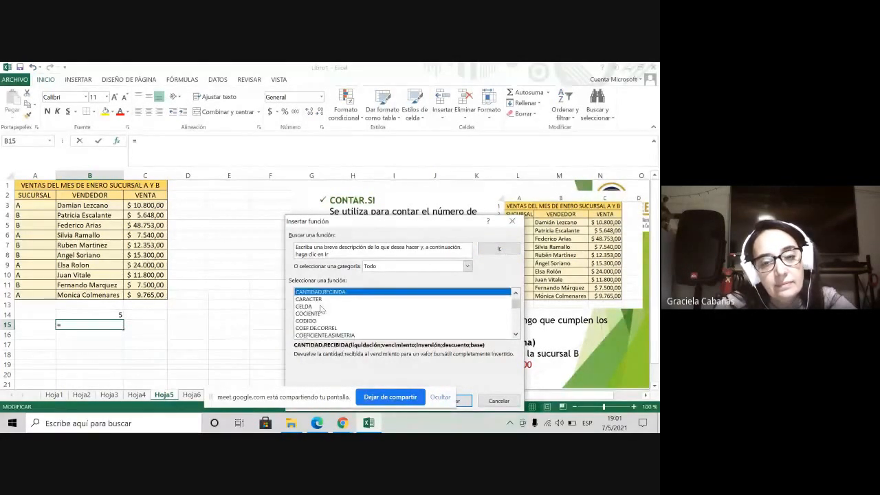
scroll(316, 321, down, 4)
scroll(329, 328, down, 2)
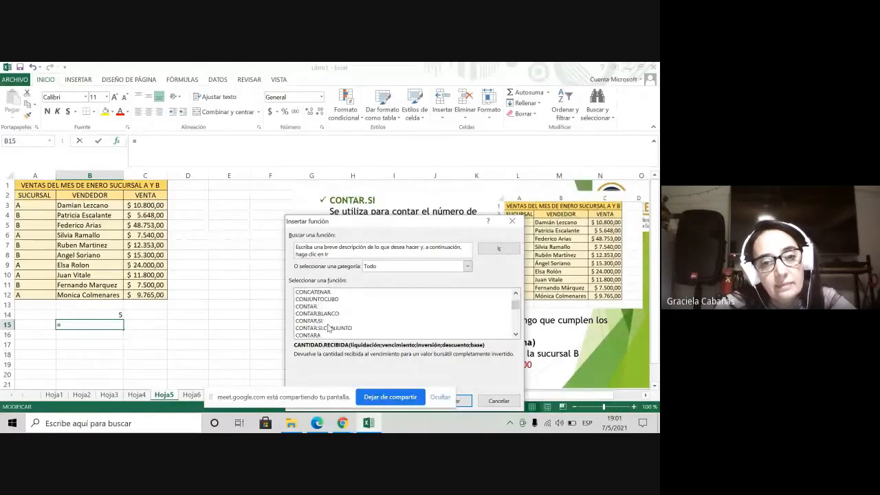
click(319, 300)
double_click(319, 301)
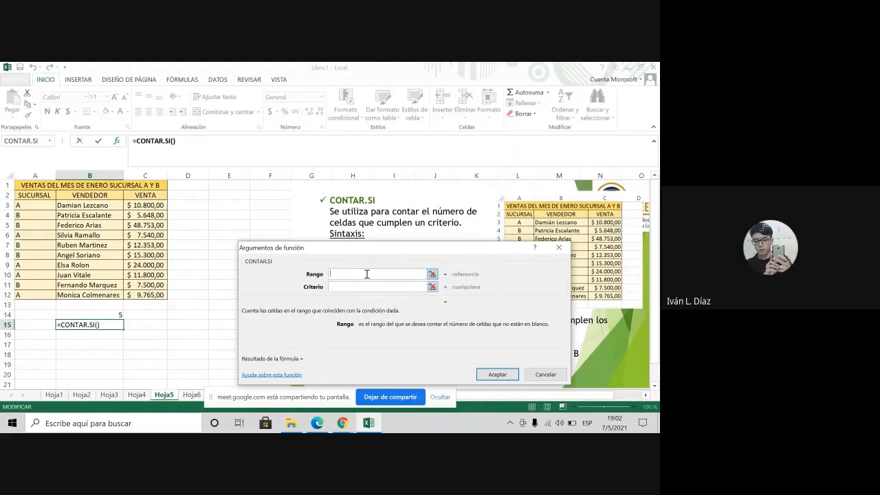
Count the sales of at least 10000 in B15, using the range C3:C12 and the criterion >=10000.
drag(134, 207, 138, 296)
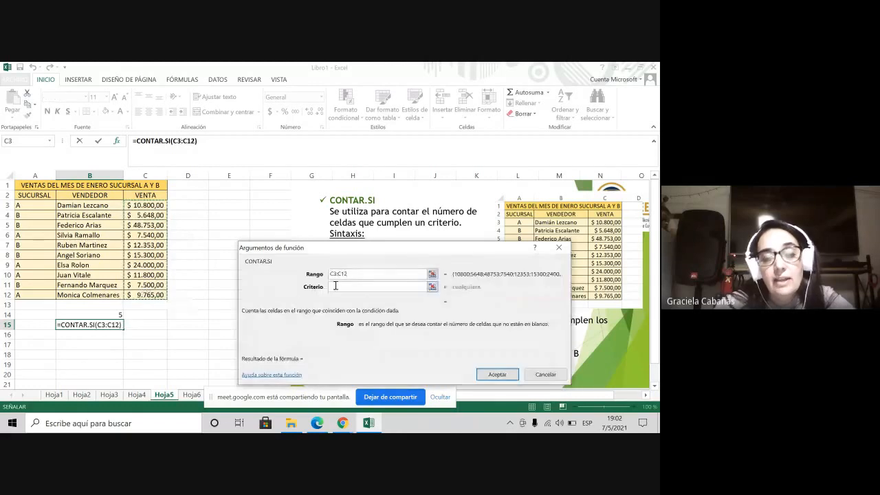
click(357, 289)
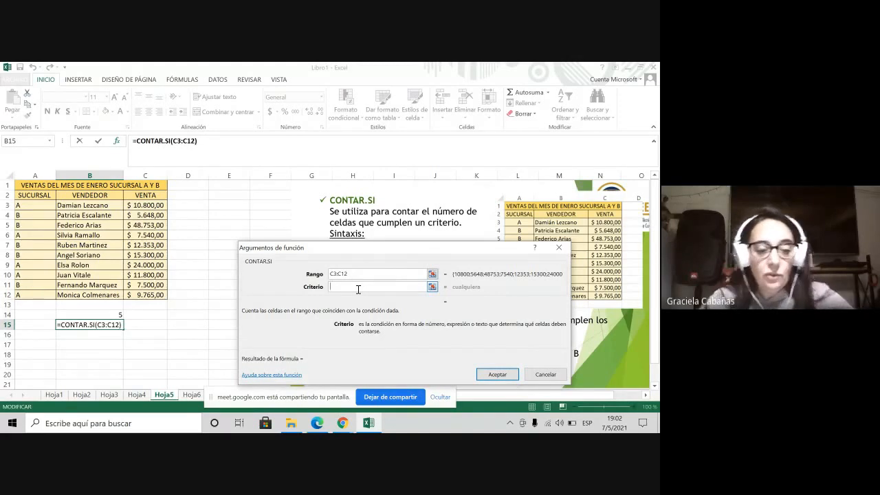
text(<)
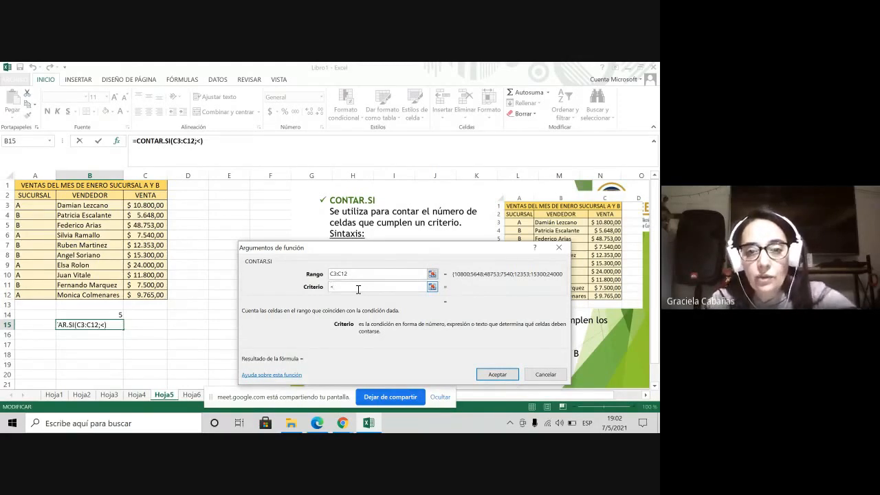
key(BackSpace)
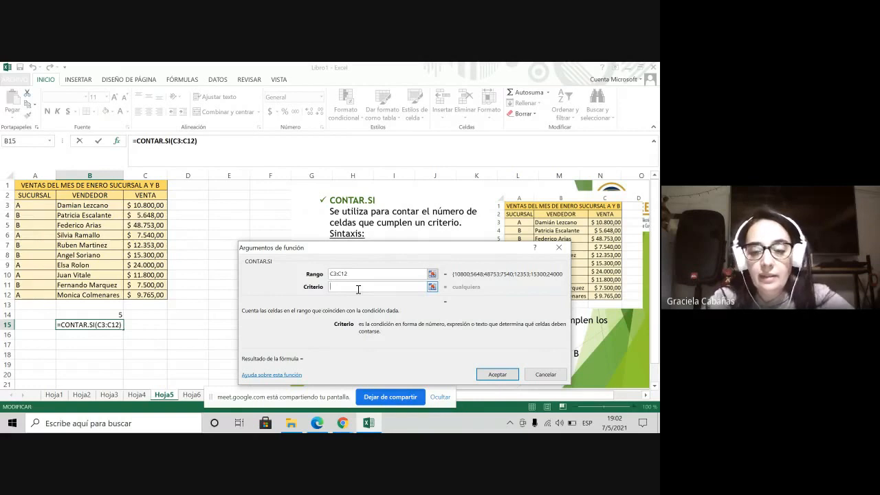
text(>=)
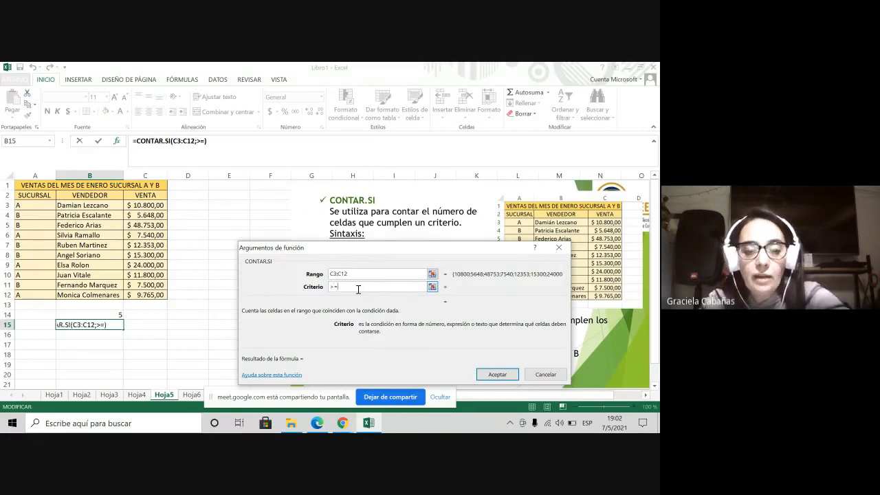
text(1000)
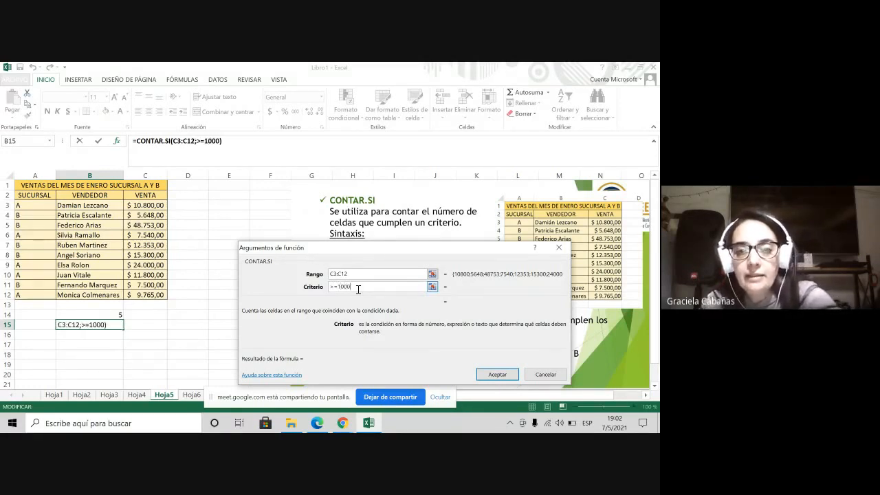
text(0)
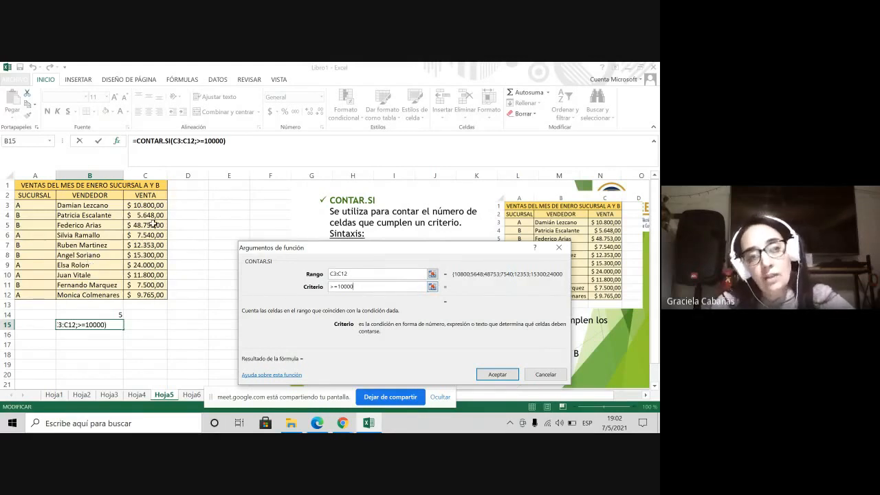
click(501, 374)
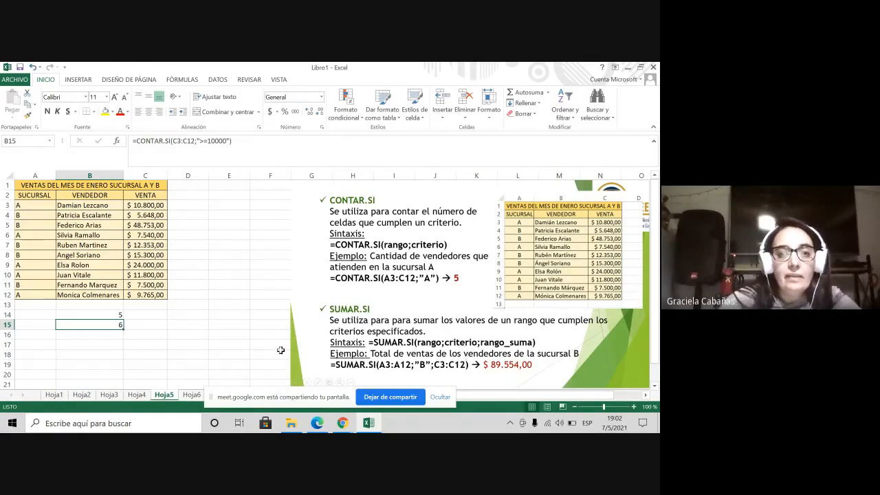
Insert the SUMAR.SI function in cell B16 and open its arguments.
click(109, 339)
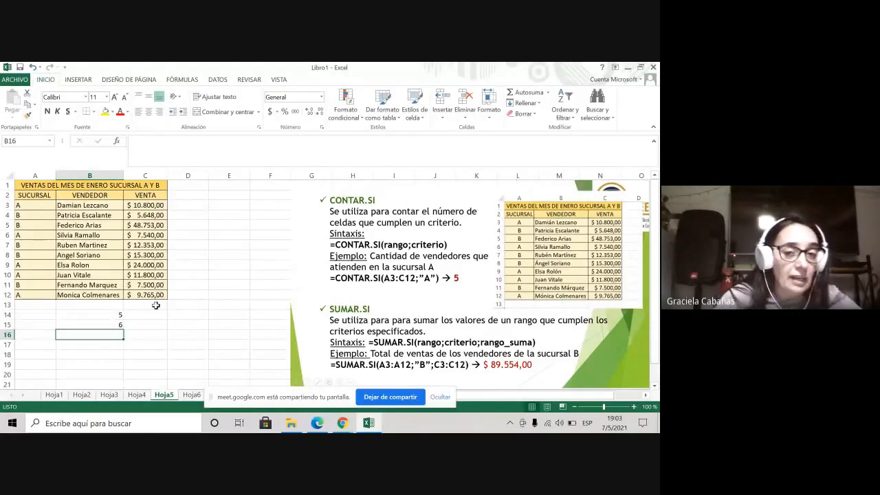
click(116, 142)
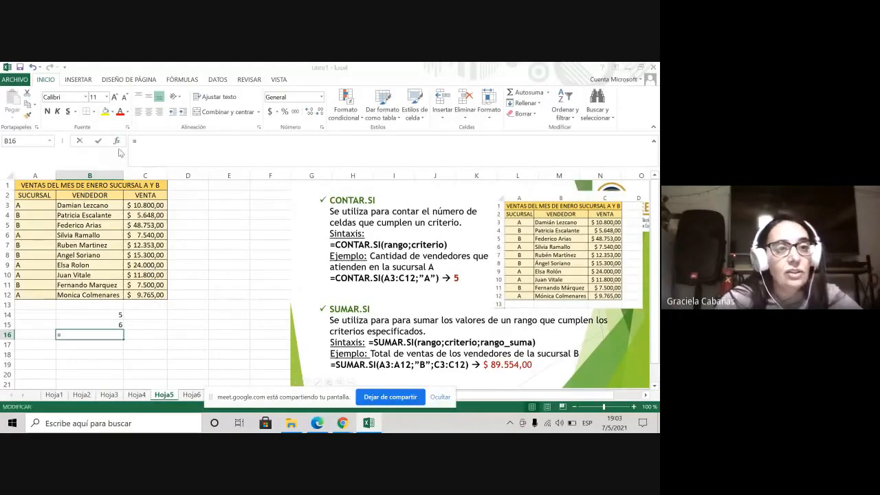
click(315, 328)
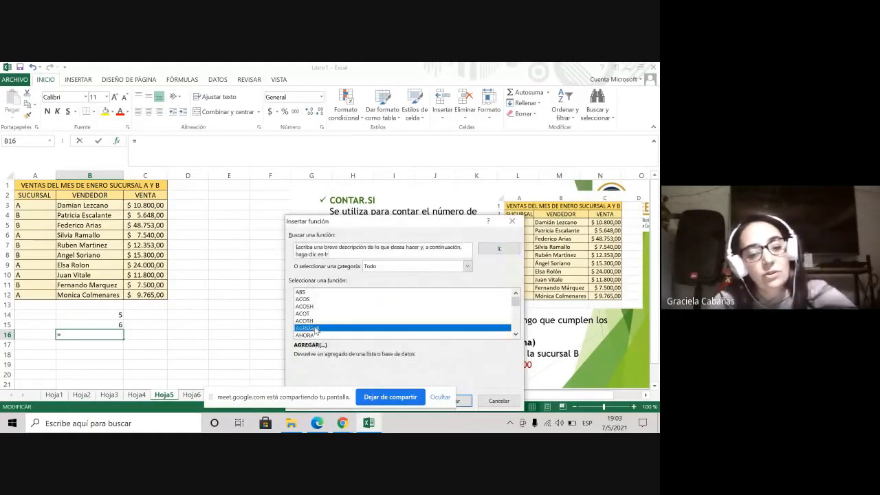
text(su)
scroll(344, 316, down, 2)
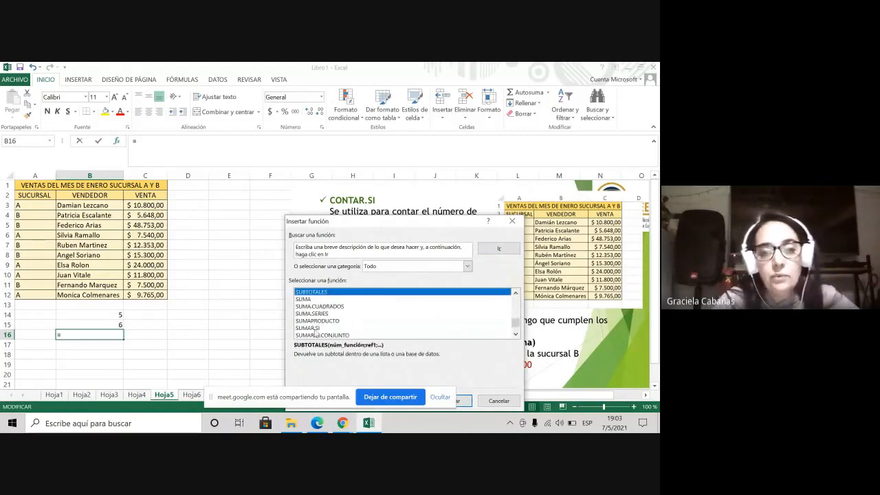
scroll(328, 320, down, 1)
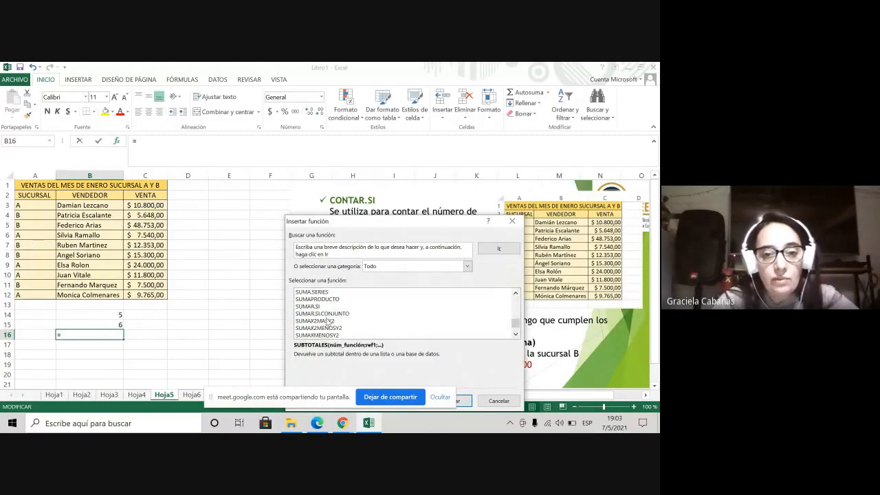
click(323, 308)
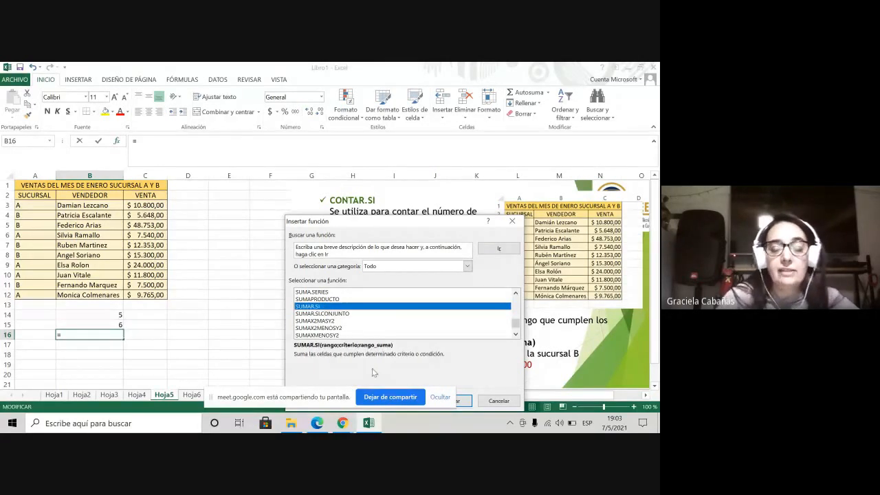
key(Return)
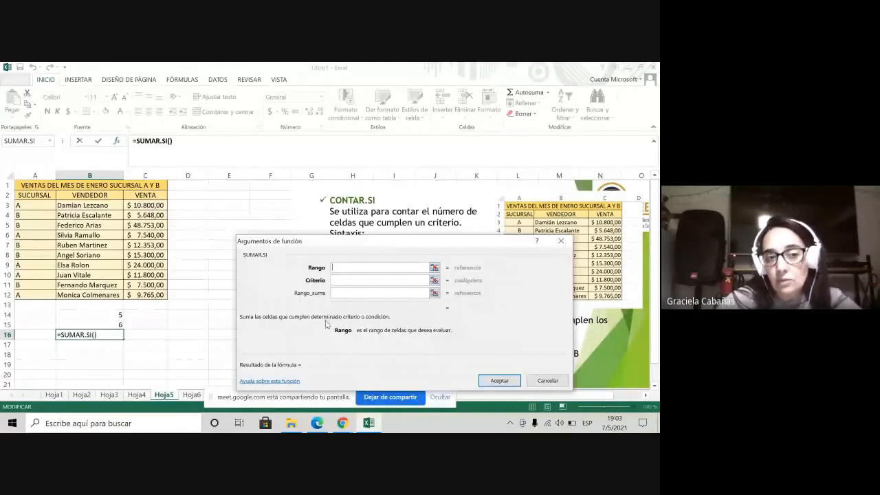
Sum the branch B sales in B16 by giving SUMAR.SI the range A3:A12, criterion B and sum range C3:C12.
drag(25, 208, 37, 295)
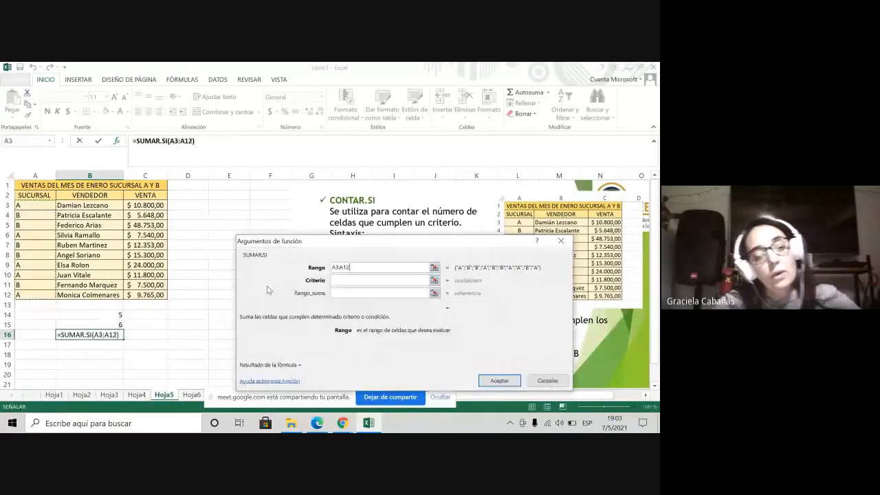
click(337, 280)
text(B)
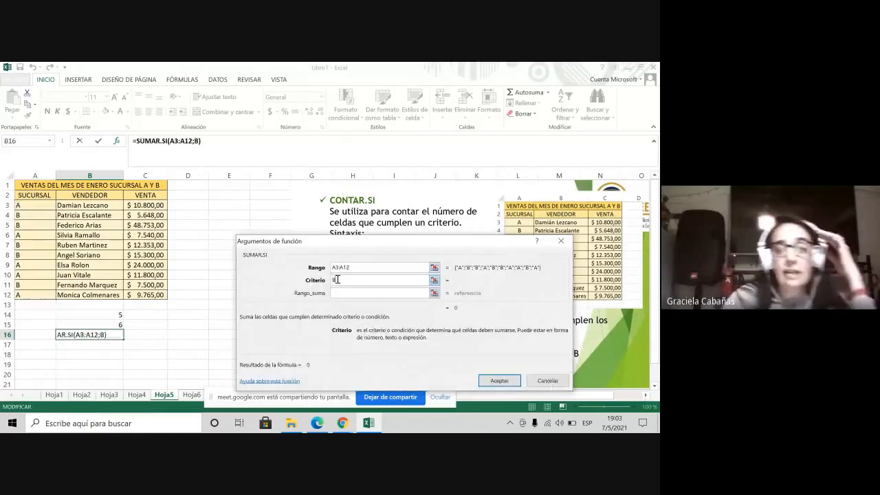
click(341, 293)
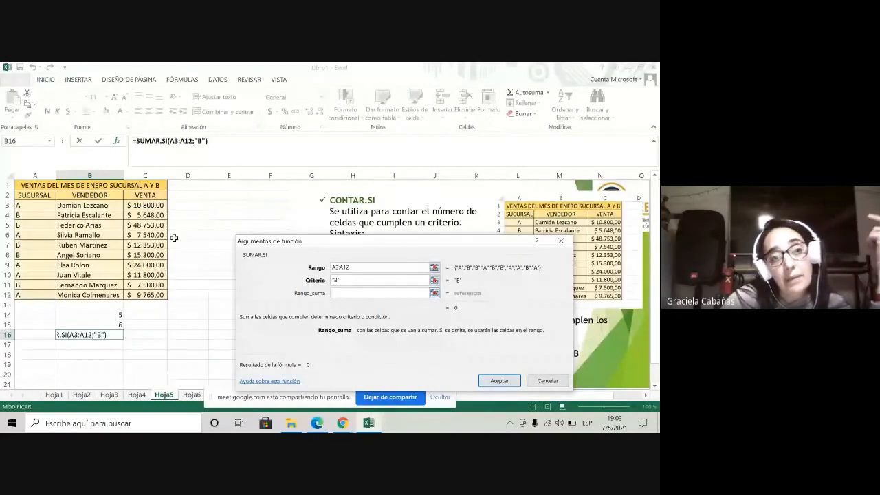
click(149, 206)
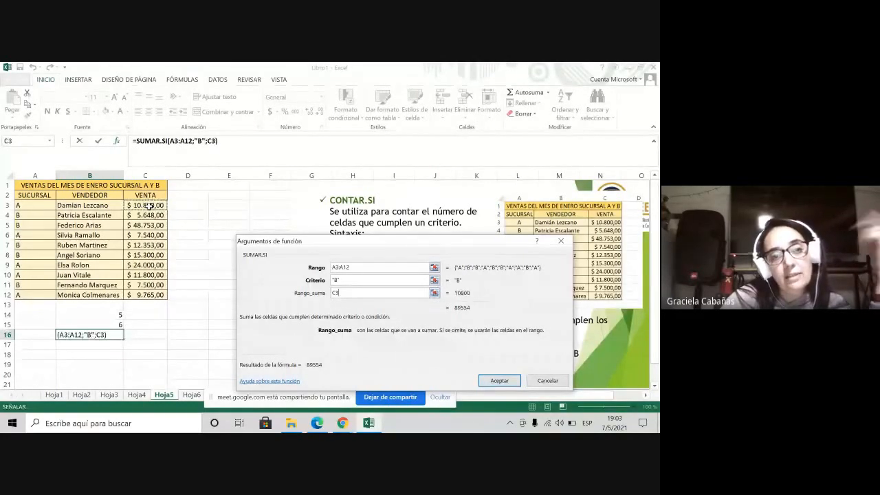
drag(150, 205, 150, 290)
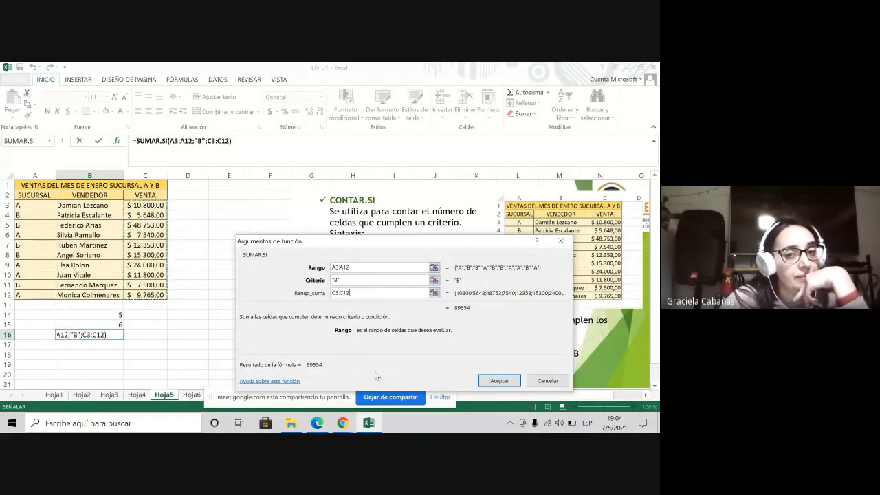
click(501, 382)
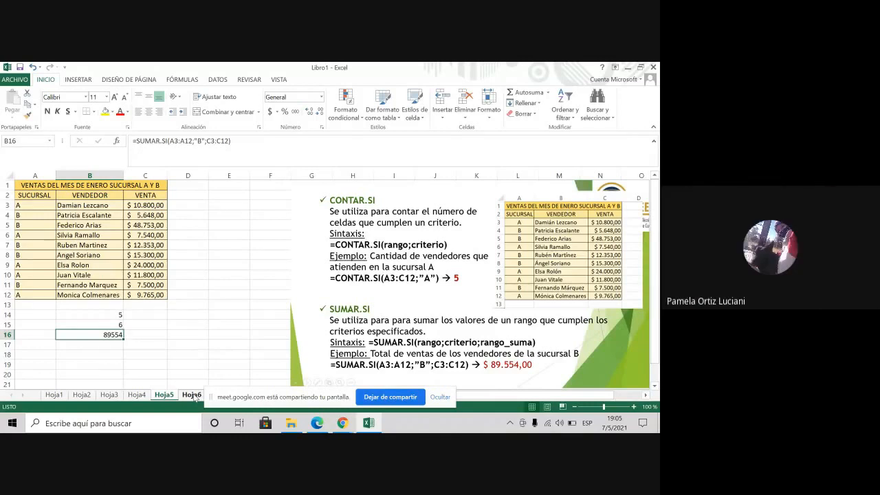
Hide the screen-sharing notice and delete the sales table picture on sheet Hoja6.
click(440, 397)
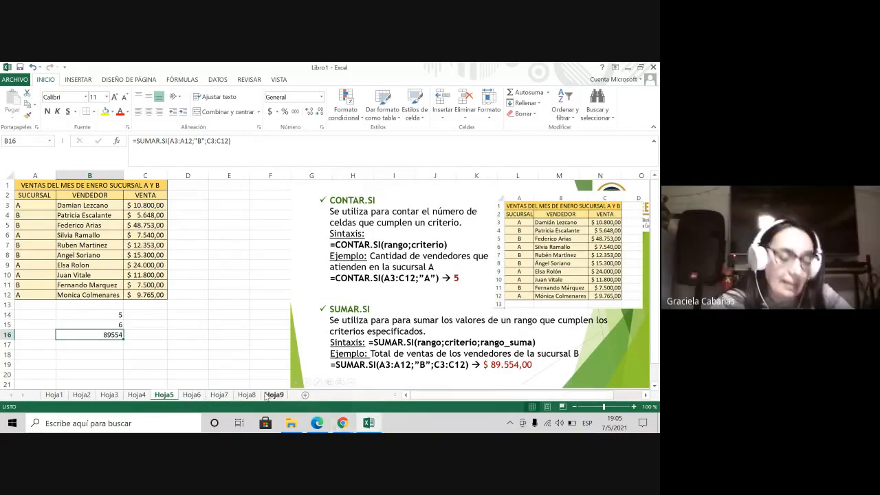
click(190, 395)
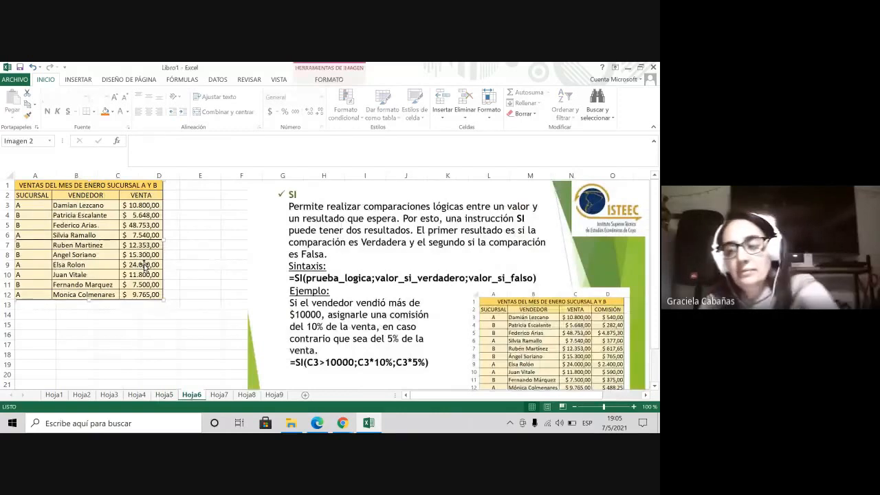
key(Delete)
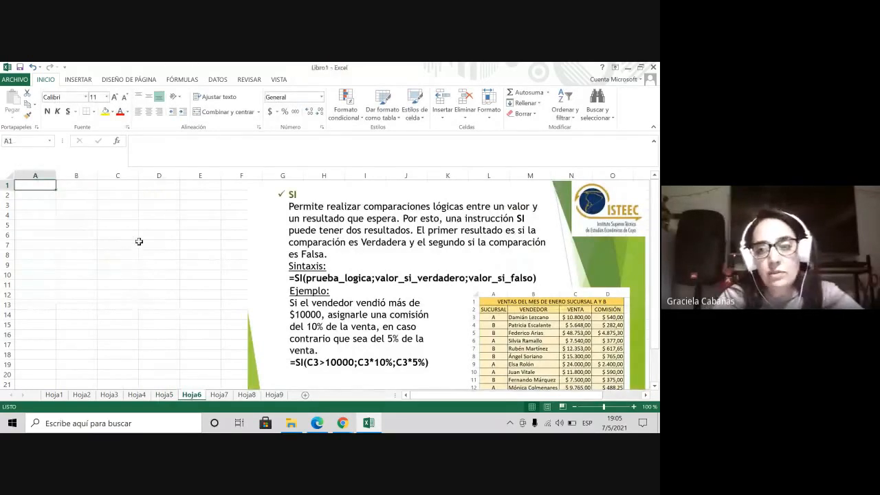
Copy the sales table A1:C12 from Hoja5 into cell A1 of Hoja6 and auto-fit column C.
click(165, 395)
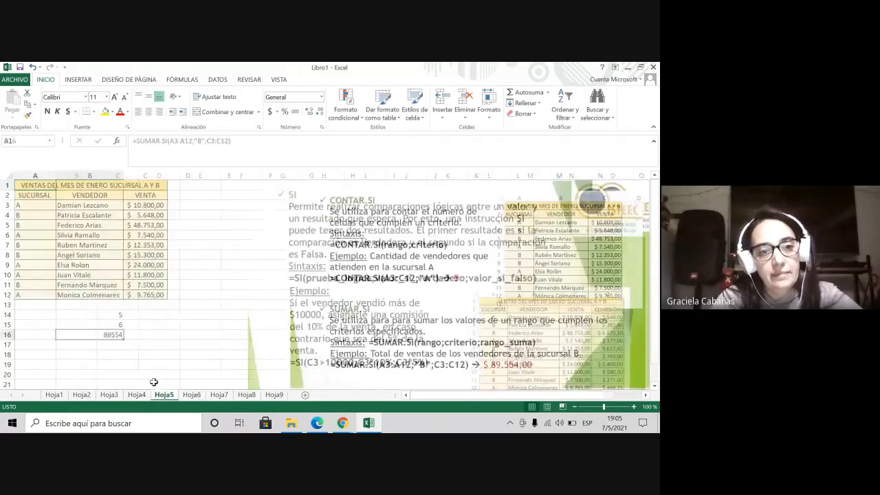
click(39, 188)
drag(39, 191, 148, 294)
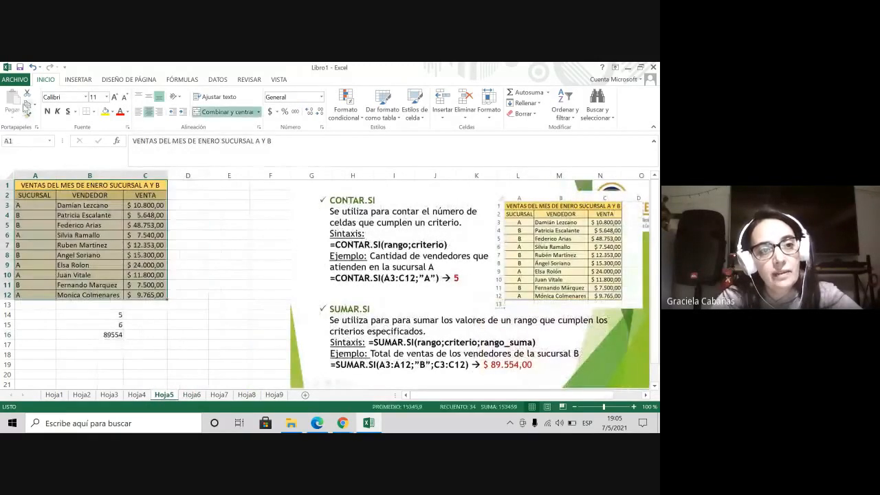
key(ctrl+c)
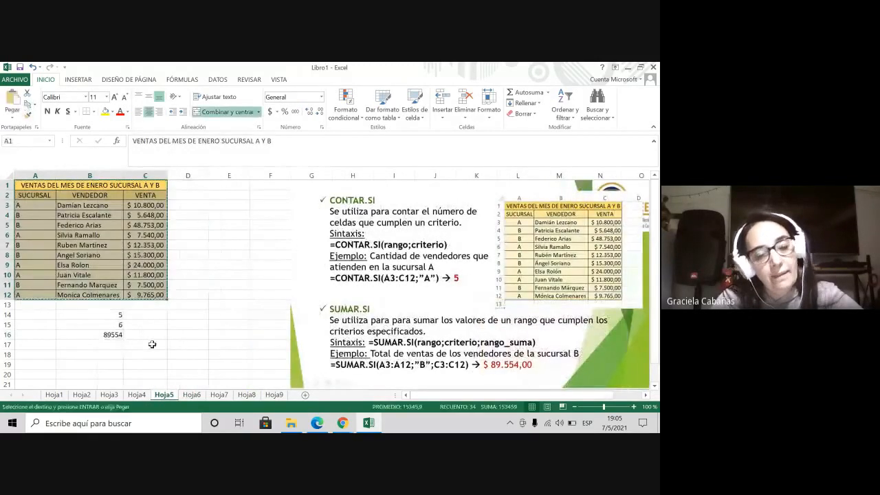
click(192, 396)
key(ctrl+v)
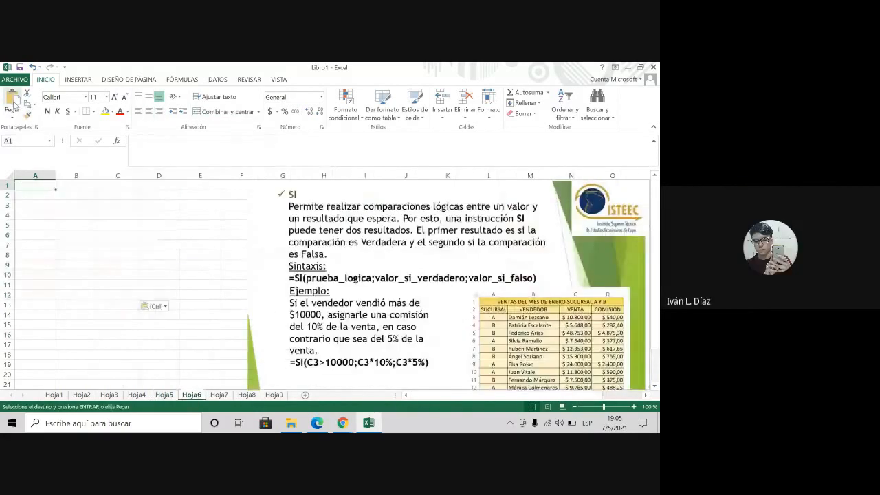
double_click(138, 178)
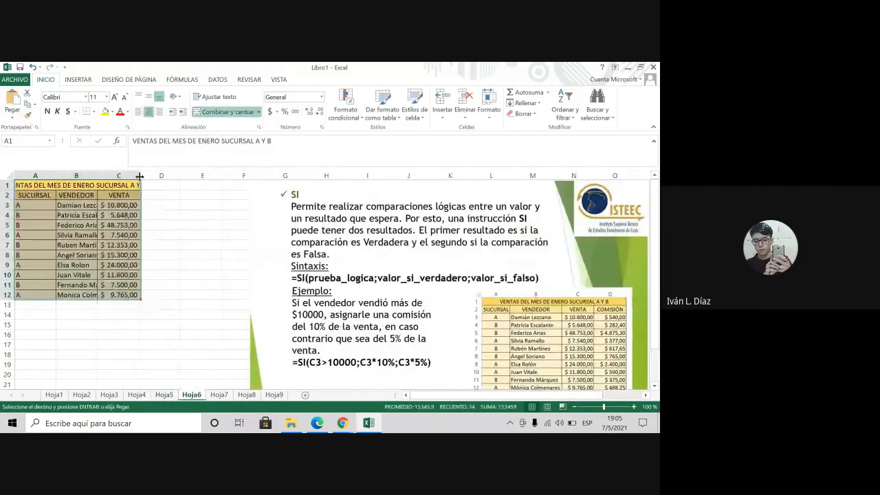
Add the column heading COMISÓN in cell D2 beside VENTA.
click(155, 213)
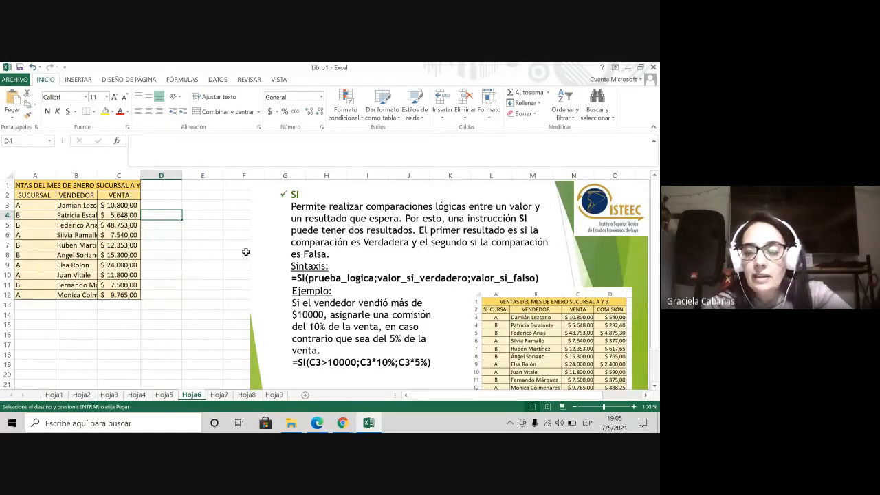
key(Up)
key(Up)
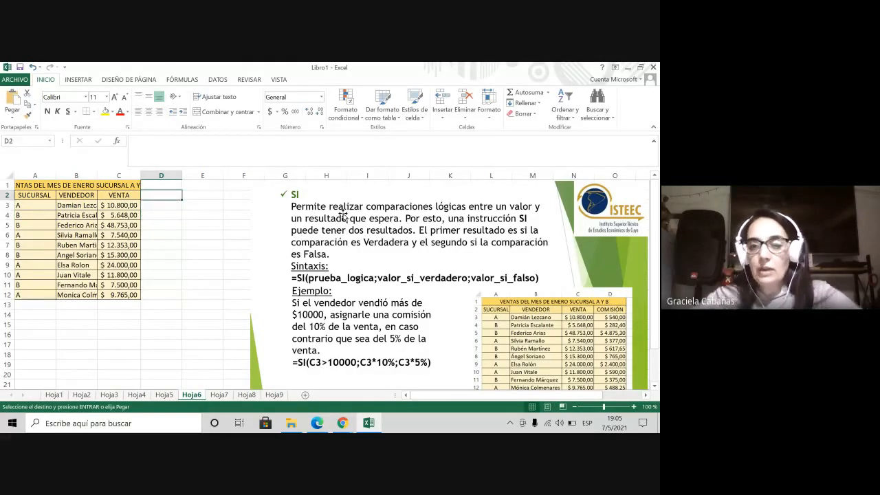
text(COMISI)
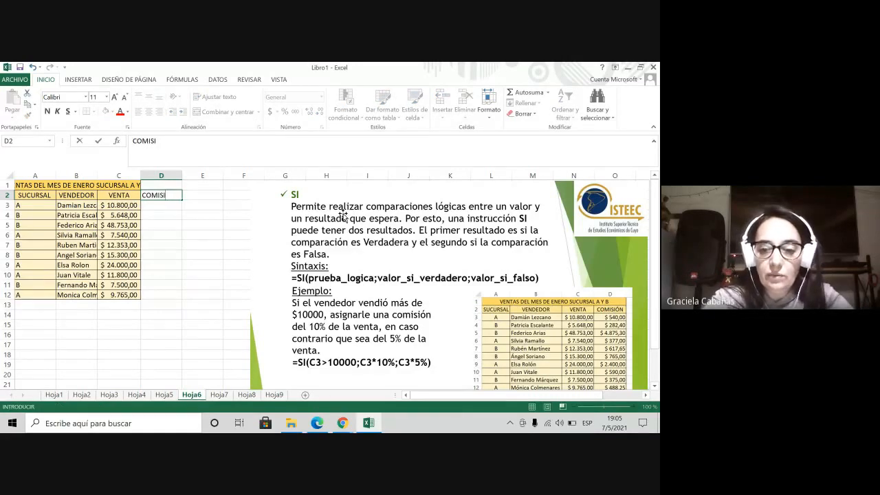
key(BackSpace)
text(ÓN)
key(ctrl+Return)
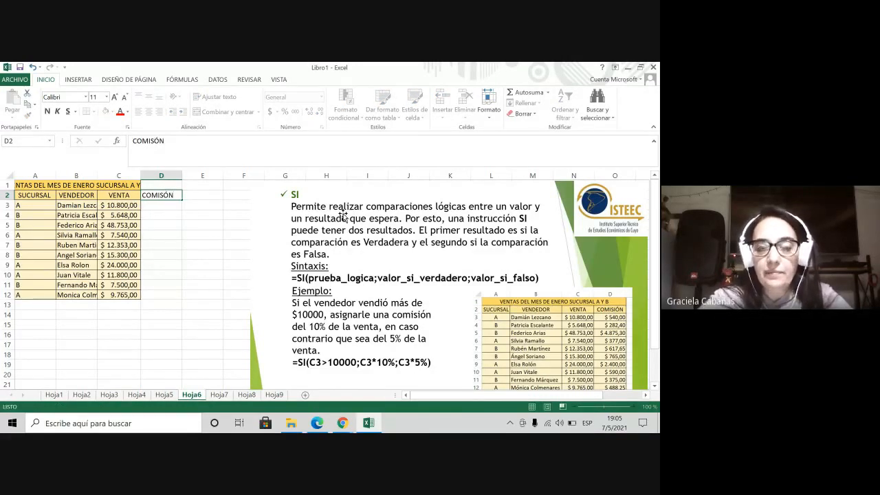
key(Return)
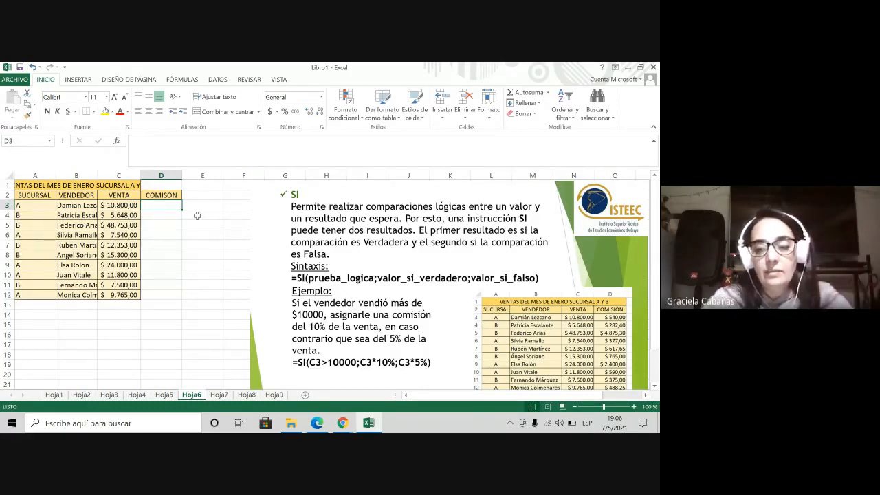
Calculate a 5% commission on the first sale in D3 with the formula =C3*5%.
text(=)
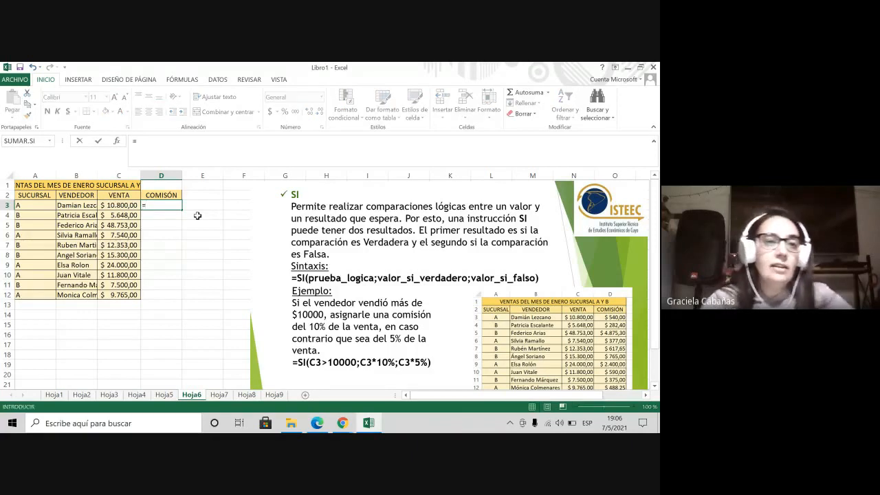
click(129, 205)
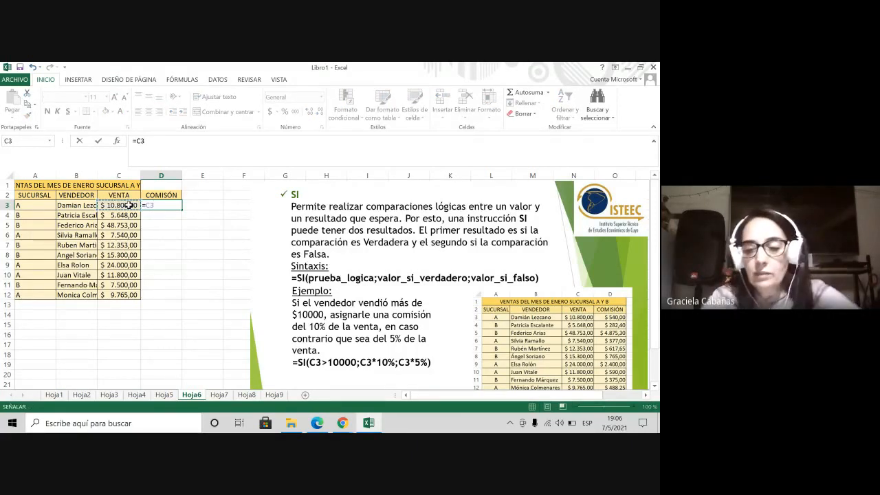
text(*)
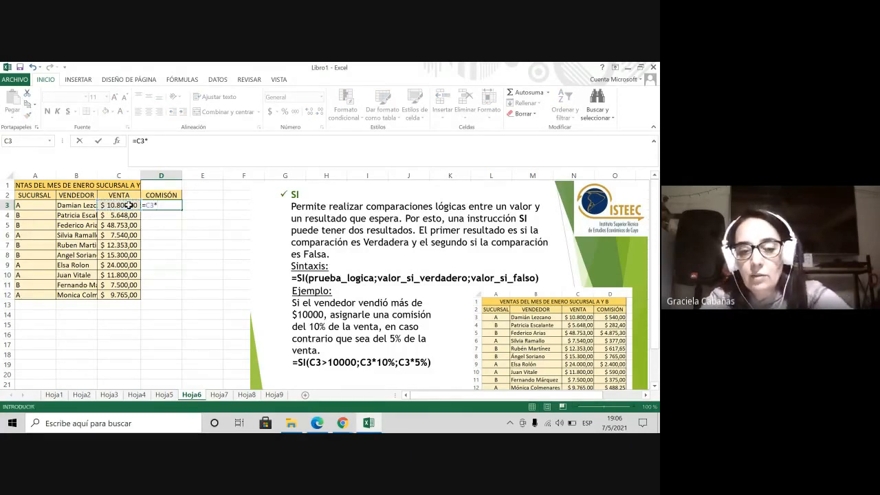
text(5)
key(Return)
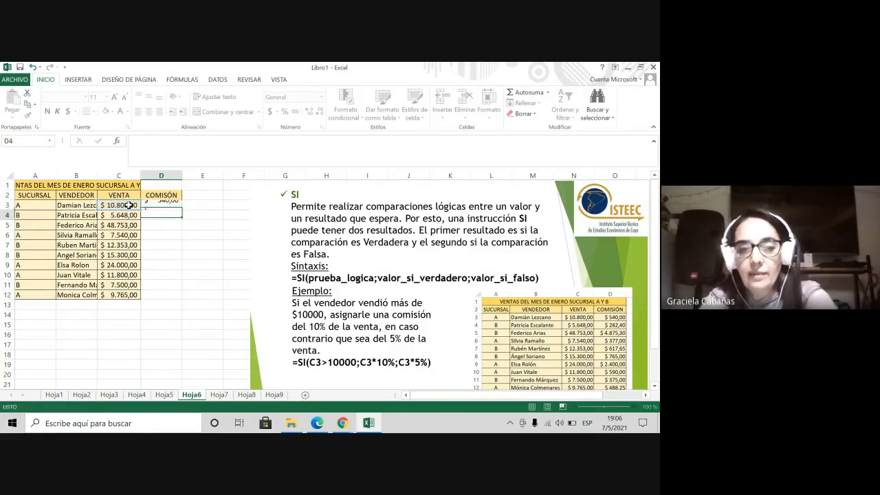
Try filling the commission formula from D3 down to D13, undo the fill and clear D3.
click(169, 205)
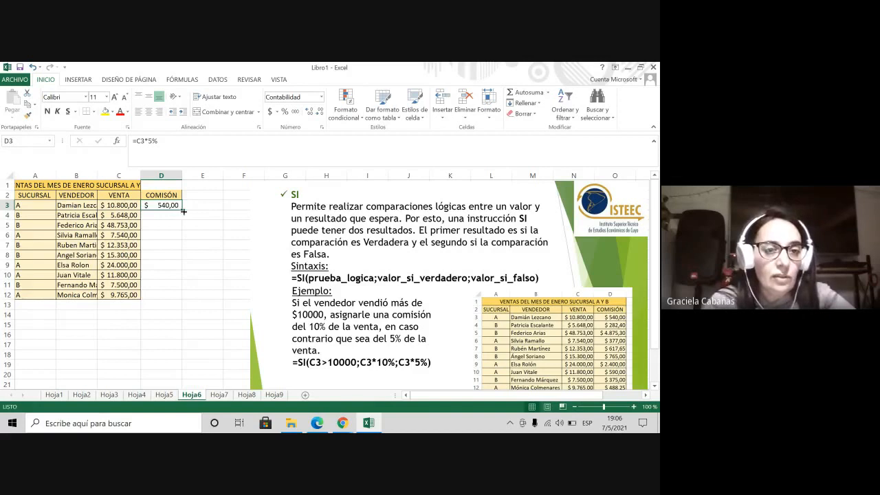
drag(182, 210, 184, 308)
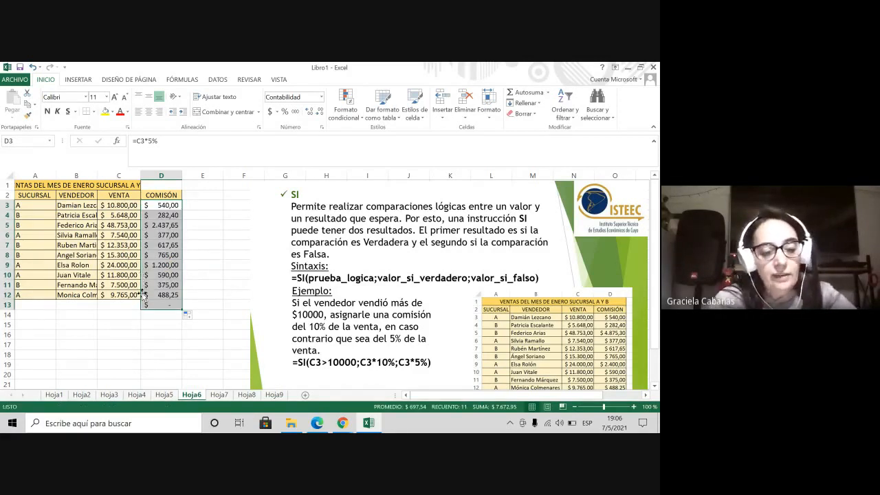
key(ctrl+z)
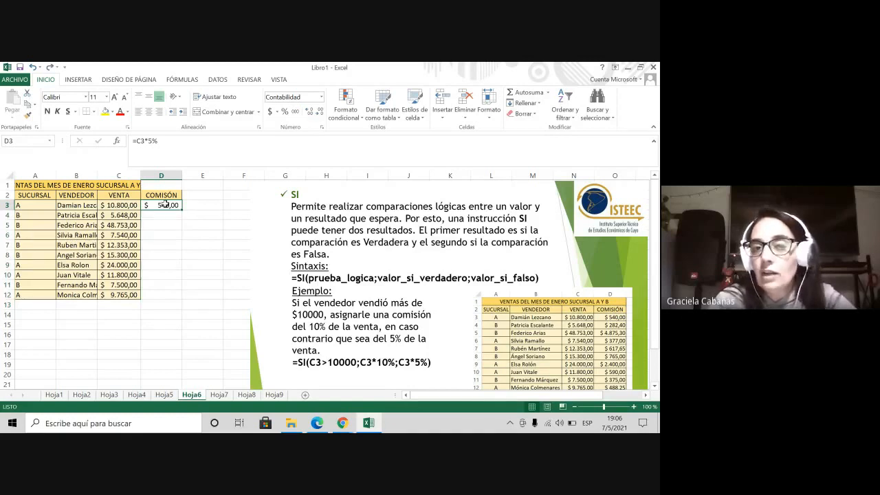
key(Delete)
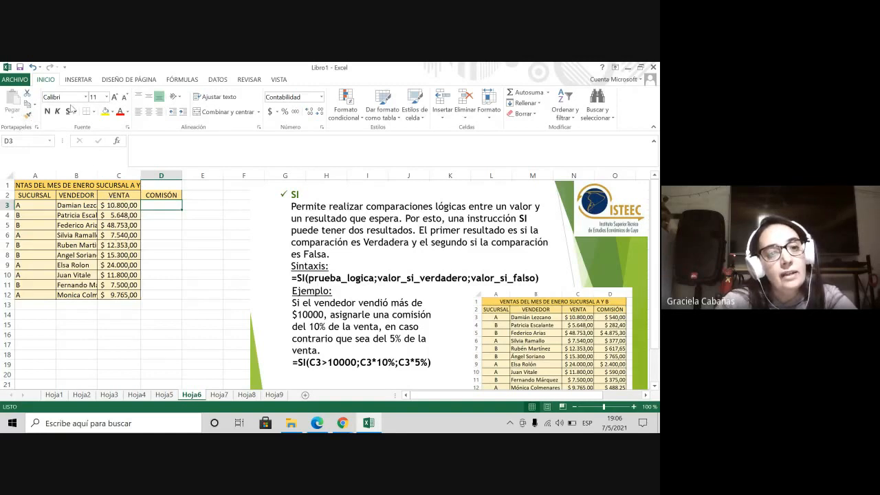
Insert the SI function in cell D3 and open its arguments.
click(118, 141)
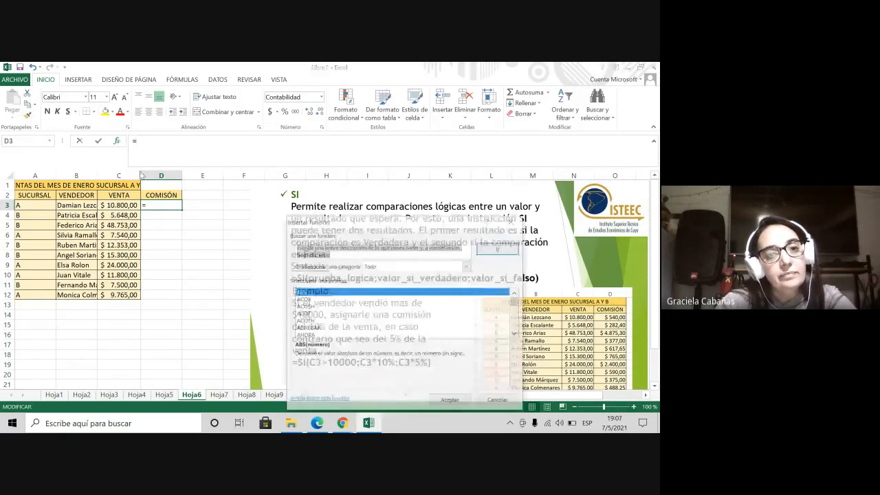
click(304, 308)
key(s)
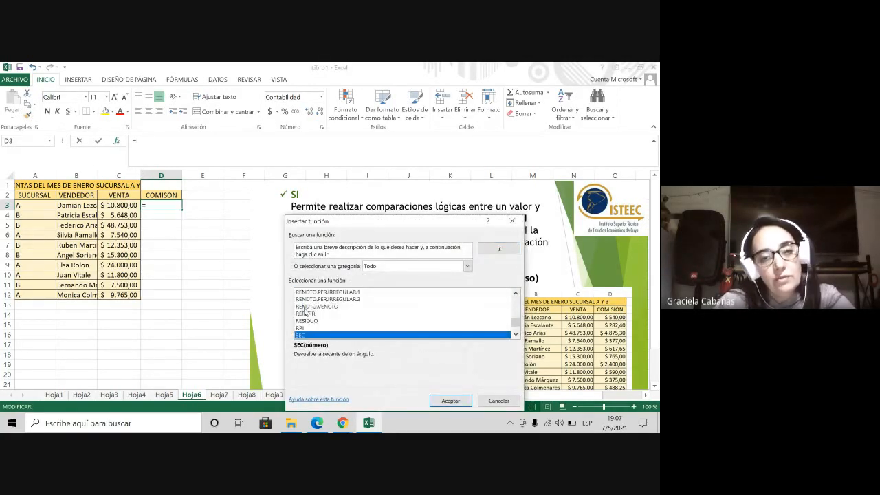
scroll(320, 328, down, 2)
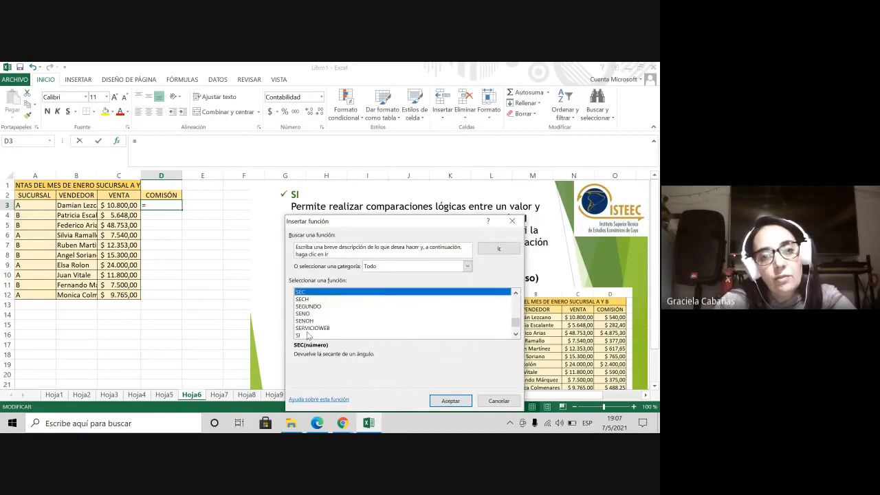
click(300, 334)
click(446, 399)
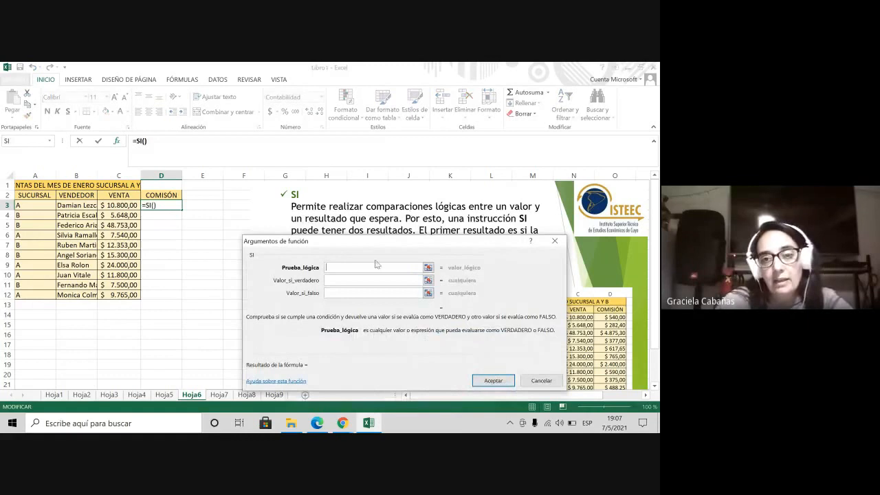
Set the logical test of the SI function in D3 to C3>10000.
drag(376, 239, 337, 261)
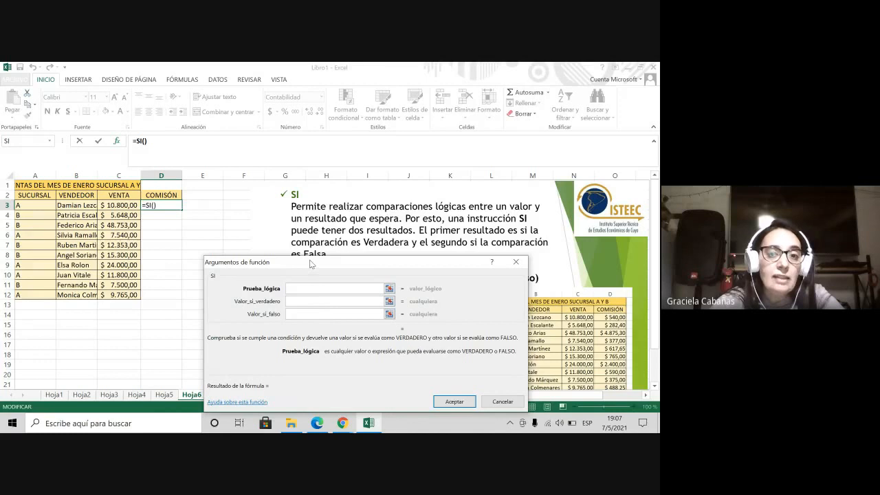
drag(311, 264, 274, 252)
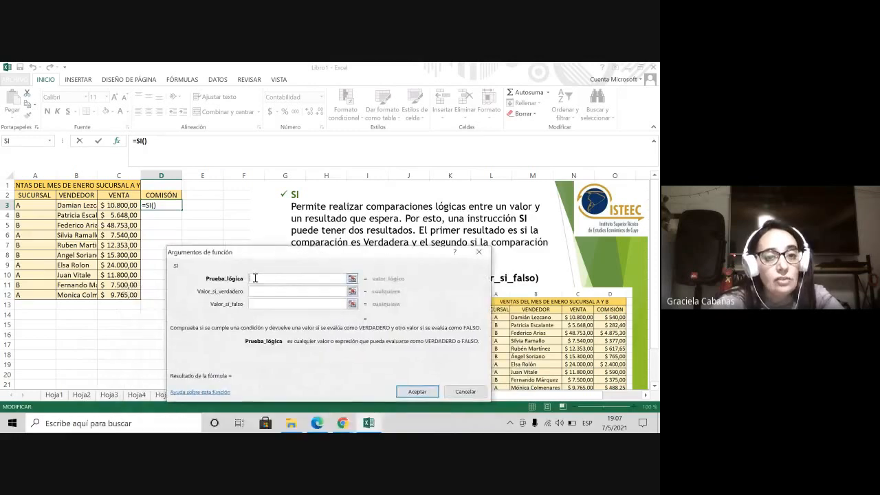
click(119, 204)
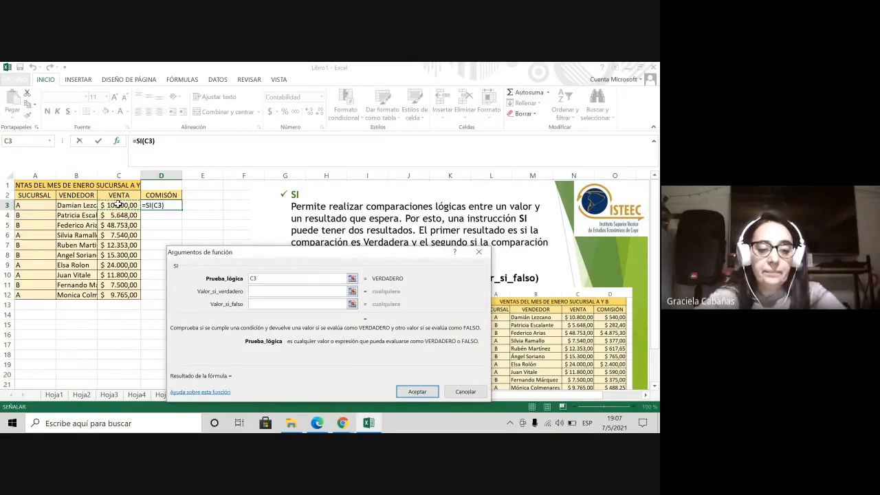
text(>)
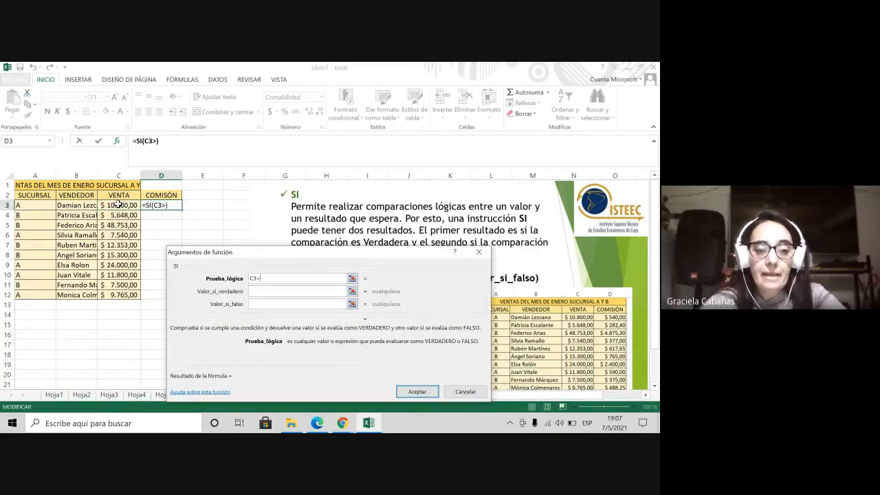
text(10000)
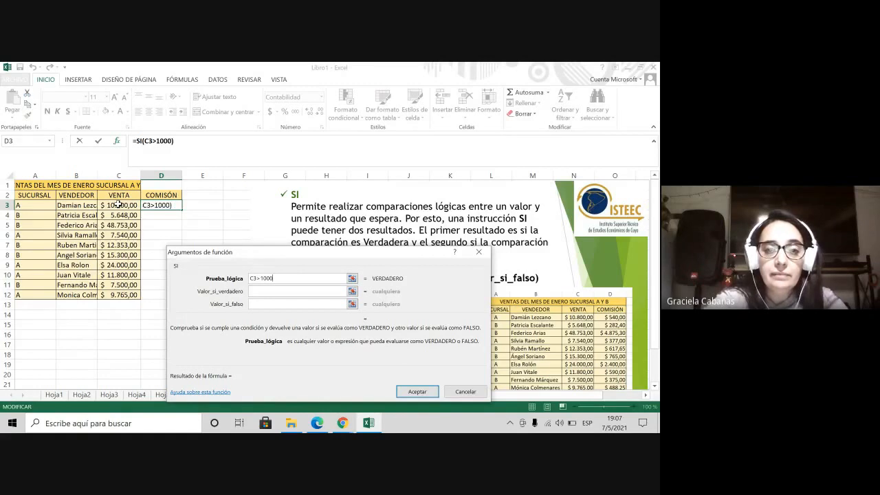
Set the SI function's value if true to C3*10%.
click(272, 292)
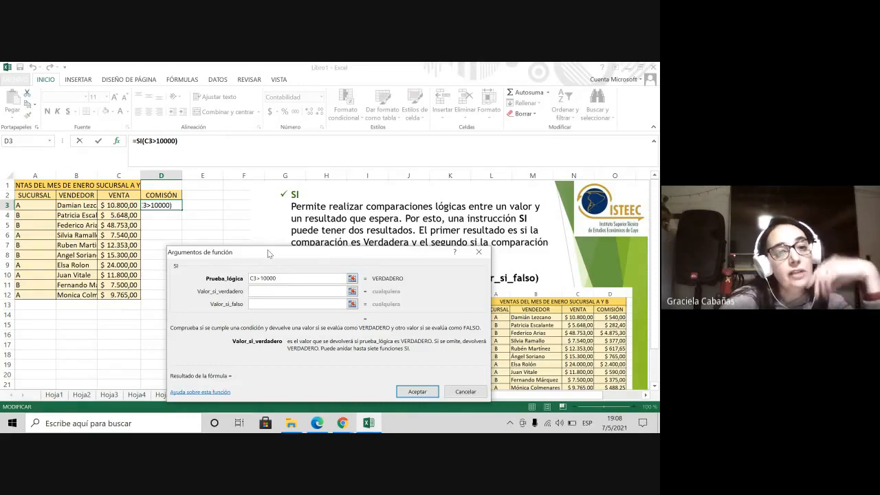
click(128, 204)
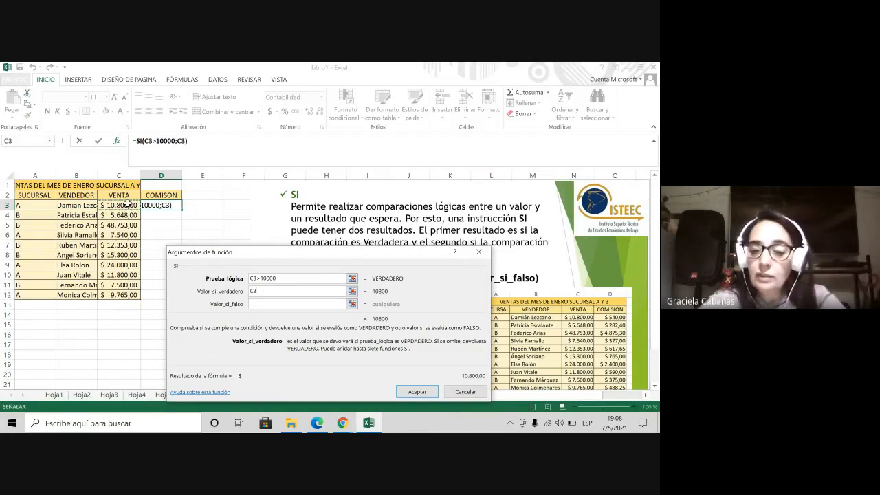
text(*10)
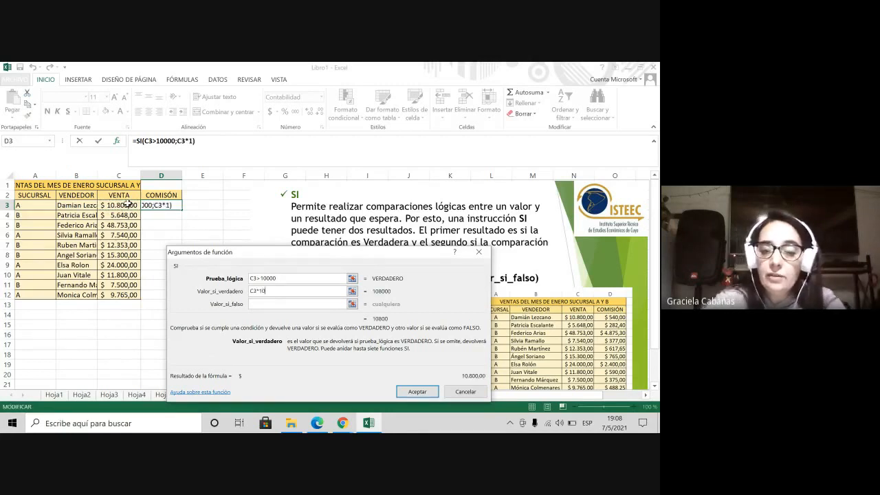
text(%)
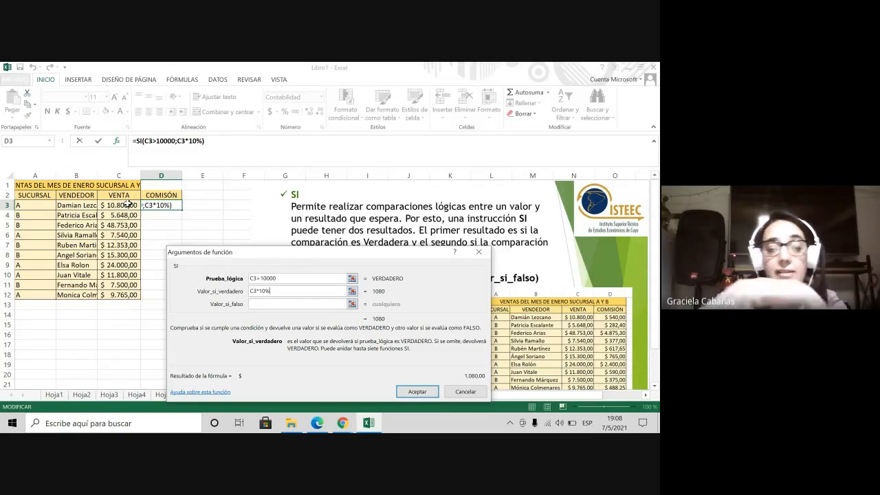
Set the SI function's value if false to C3*5% and fill the finished formula from D3 down to D12.
click(258, 304)
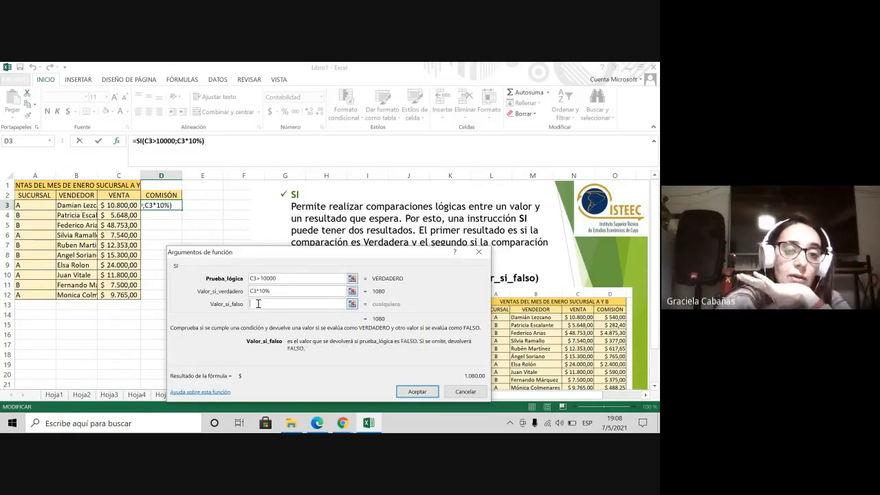
click(121, 205)
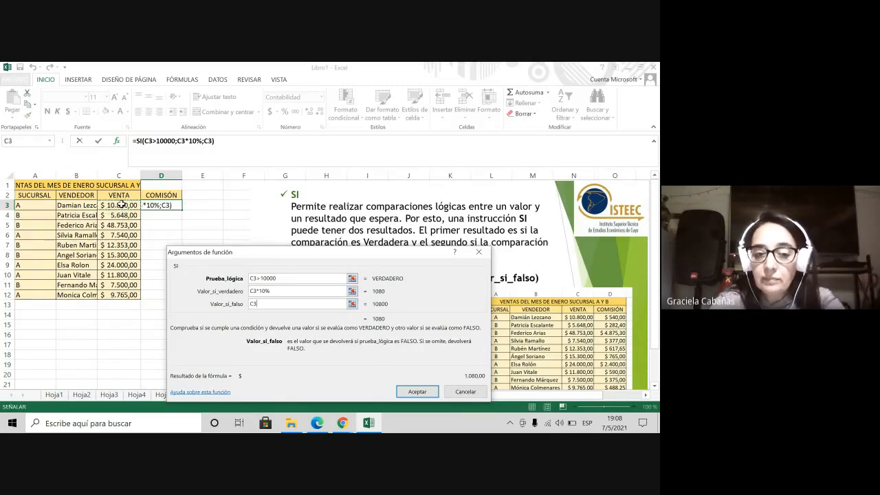
text(*)
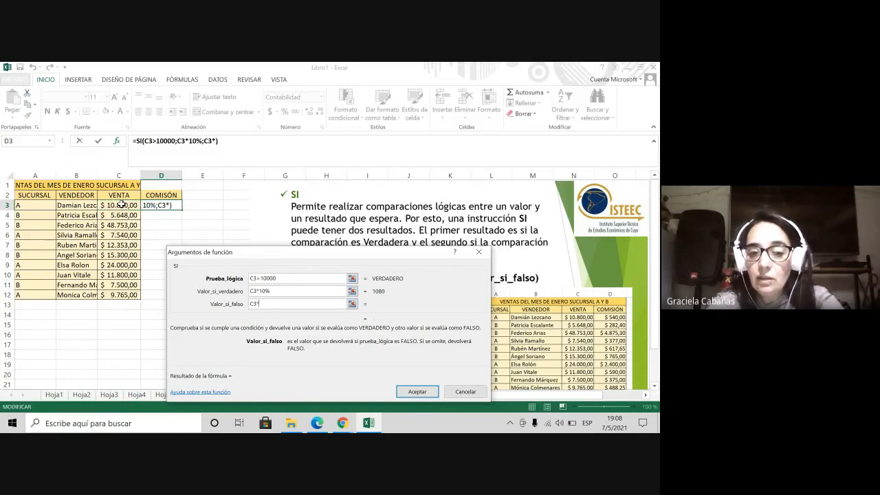
text(5%)
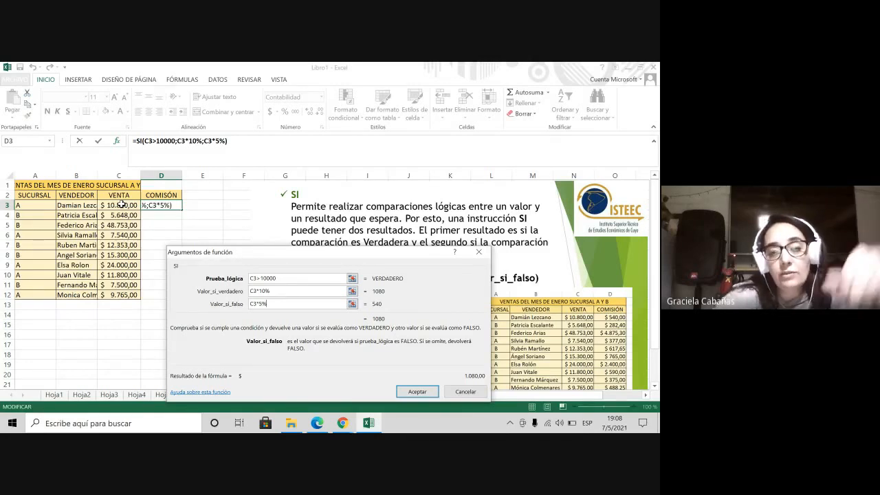
key(Return)
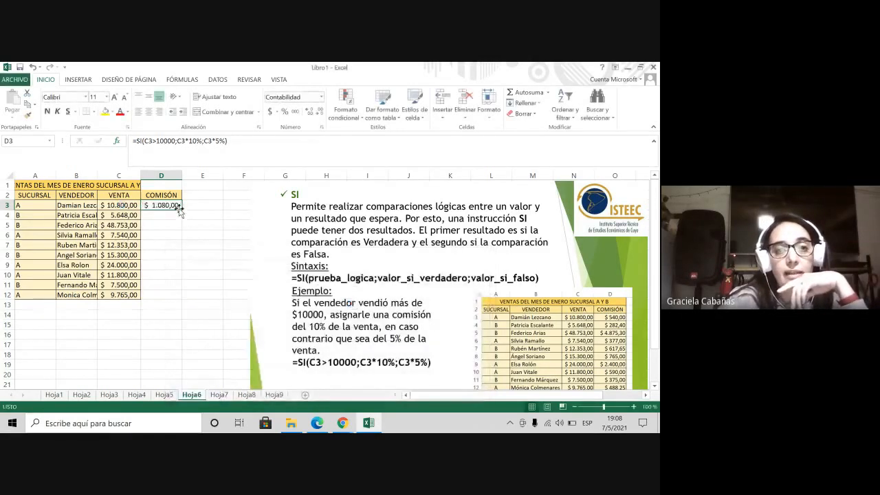
drag(182, 210, 183, 299)
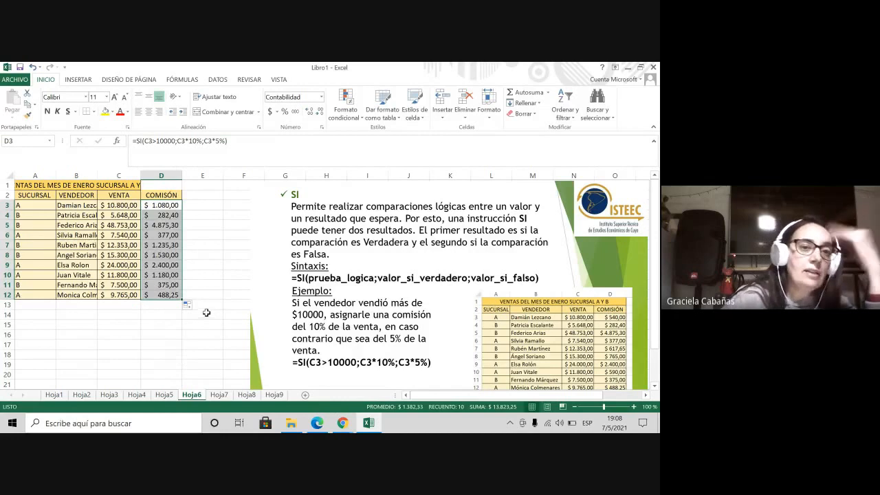
Change the value if false in D3's SI formula to 0 and refill the formula down to D12.
click(162, 205)
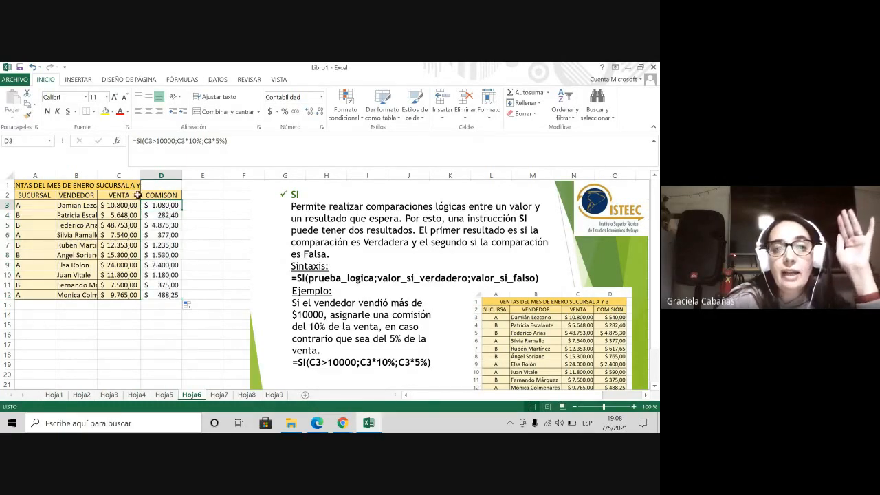
click(117, 142)
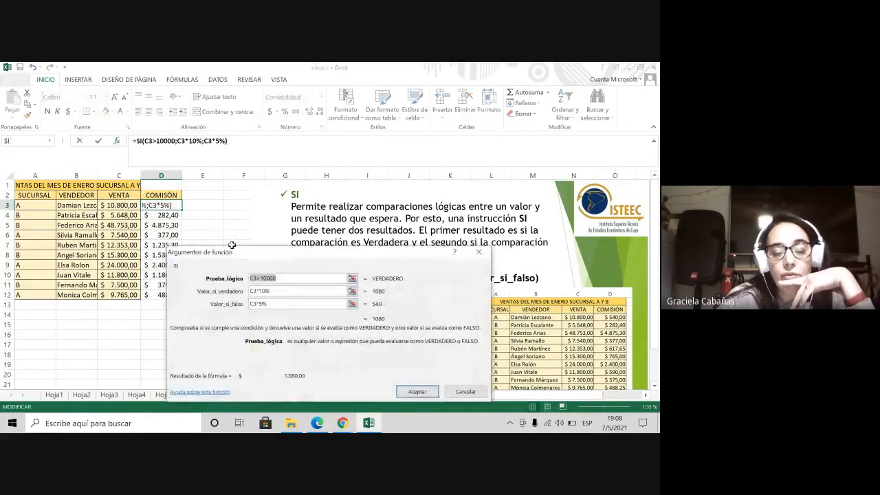
click(254, 305)
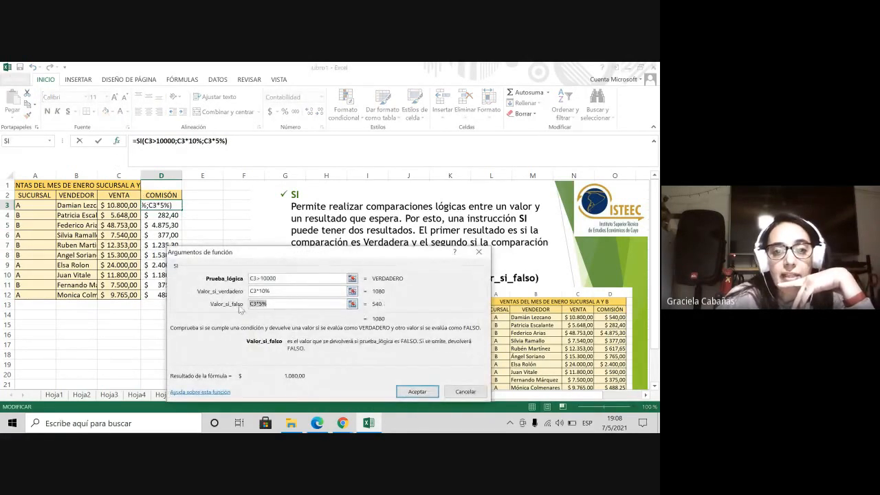
text(0)
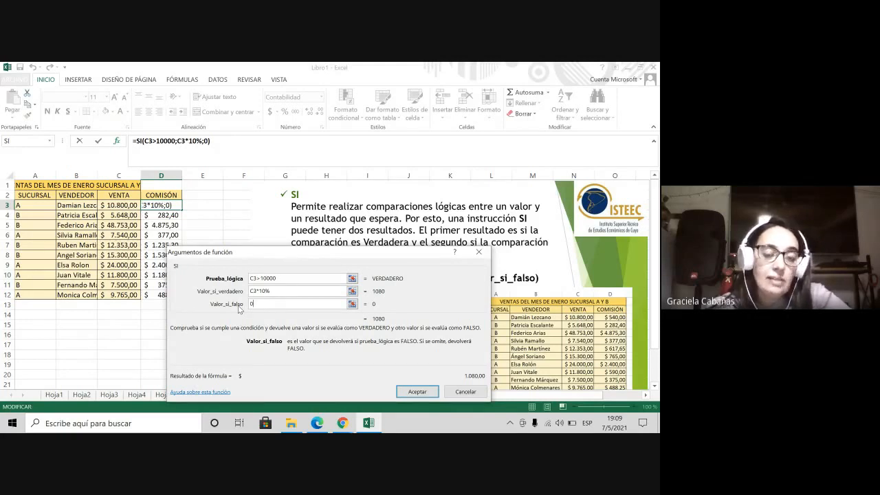
click(417, 392)
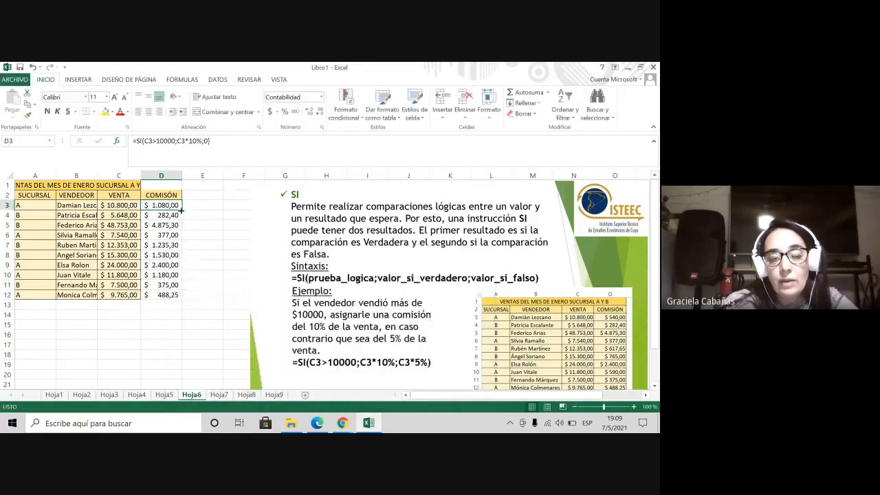
drag(182, 210, 186, 297)
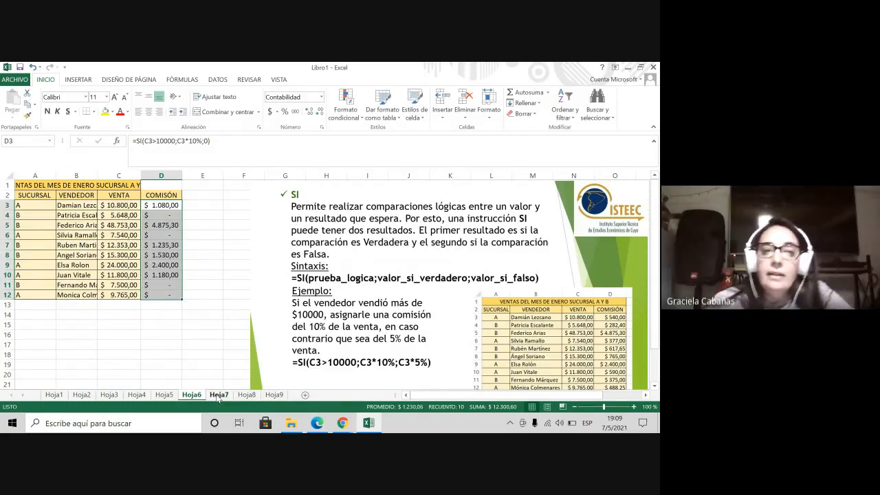
Replace the sales table picture on Hoja7 with a copy of Hoja6's cells A1:C12 and fit column C to its contents.
click(219, 396)
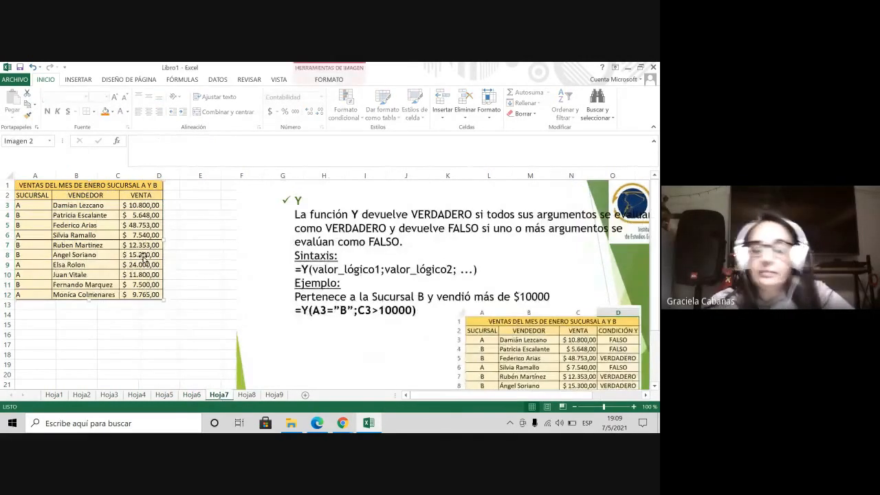
key(Delete)
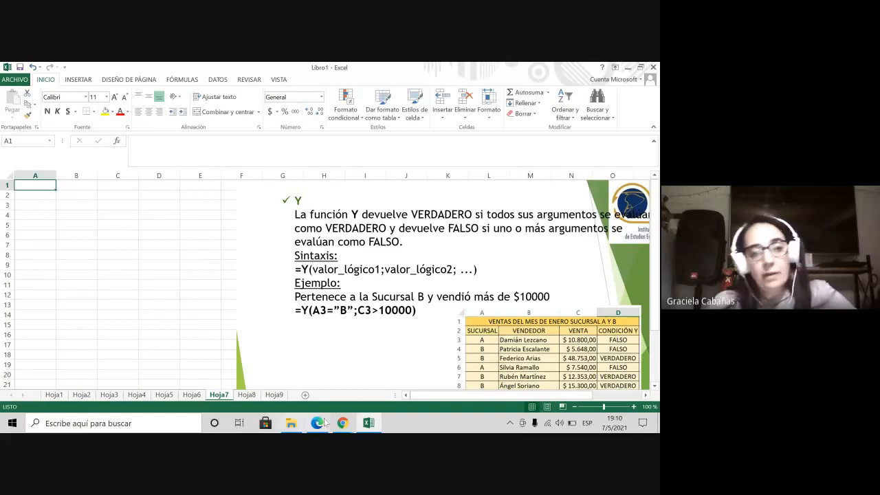
click(190, 397)
drag(31, 185, 107, 290)
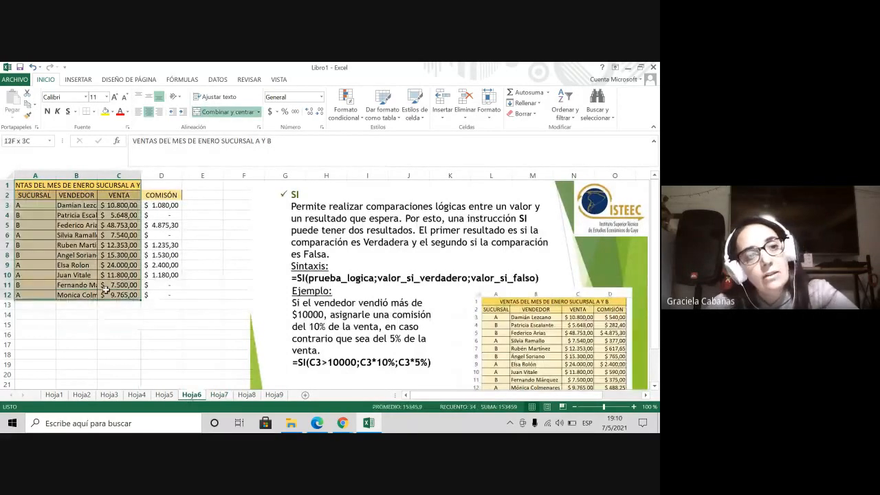
click(27, 103)
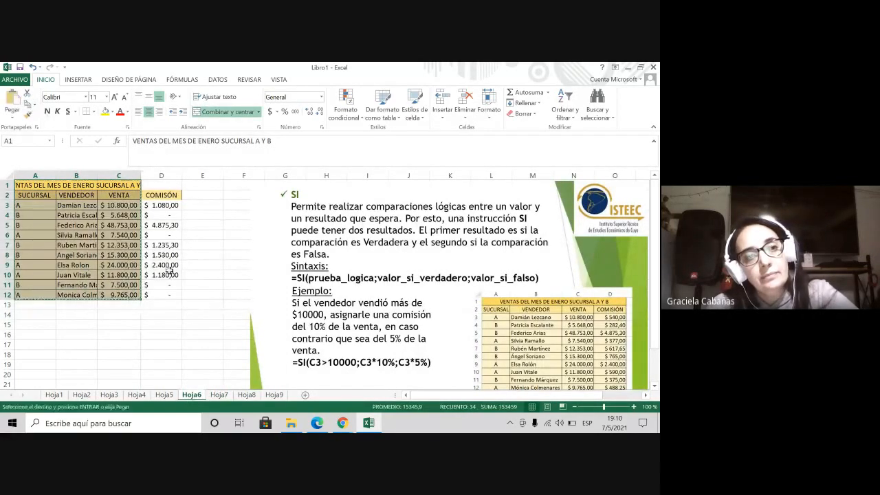
click(219, 396)
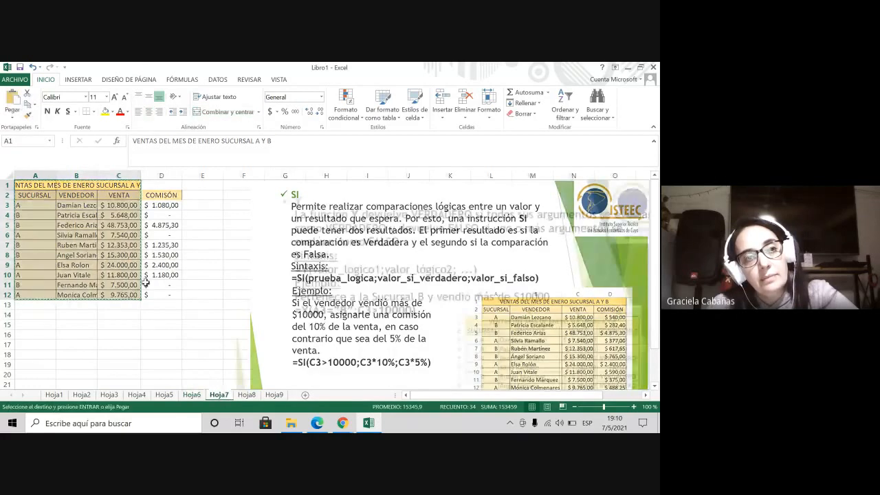
key(ctrl+v)
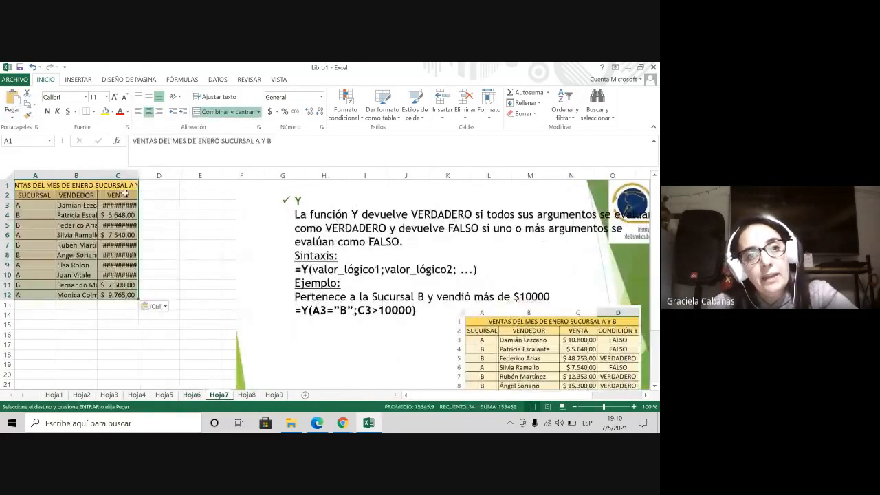
click(118, 196)
double_click(139, 175)
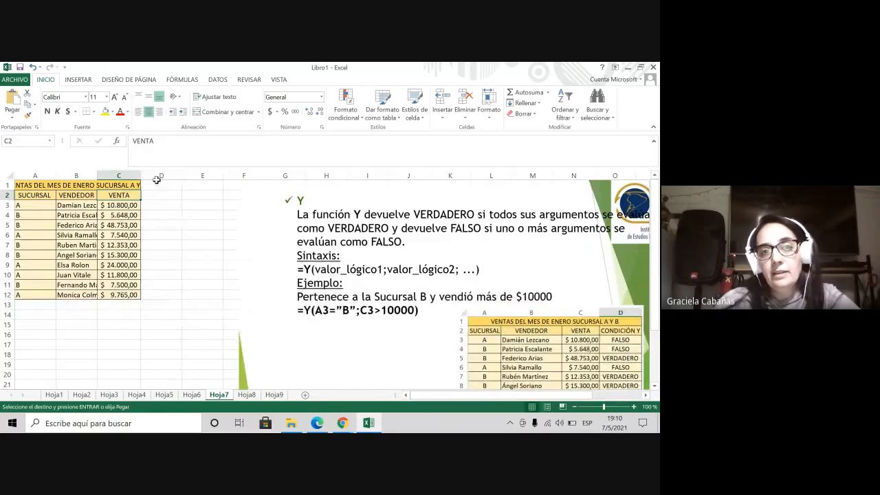
Add the column heading Y in cell D2 and fit column B's width to the vendor names.
click(156, 176)
click(153, 194)
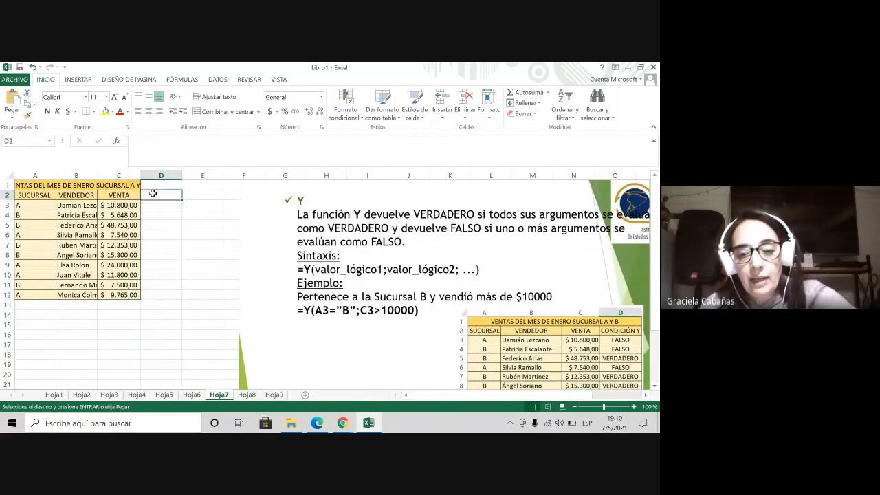
text(Y)
key(Return)
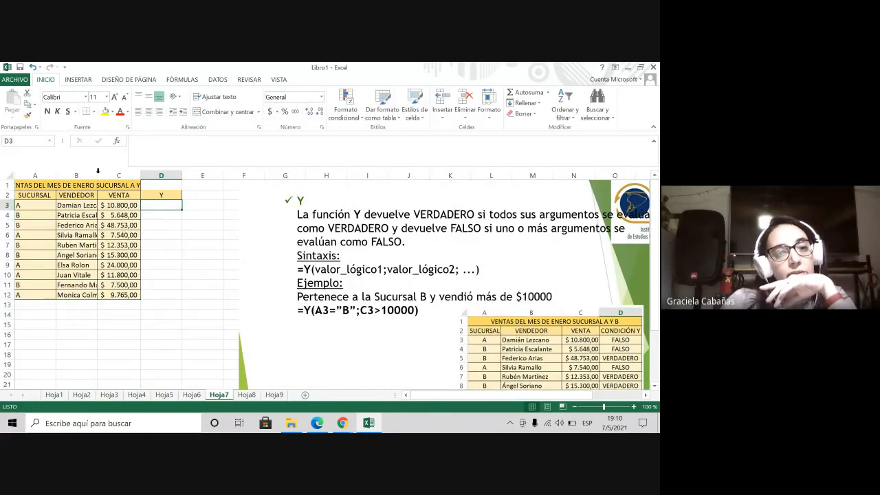
double_click(97, 176)
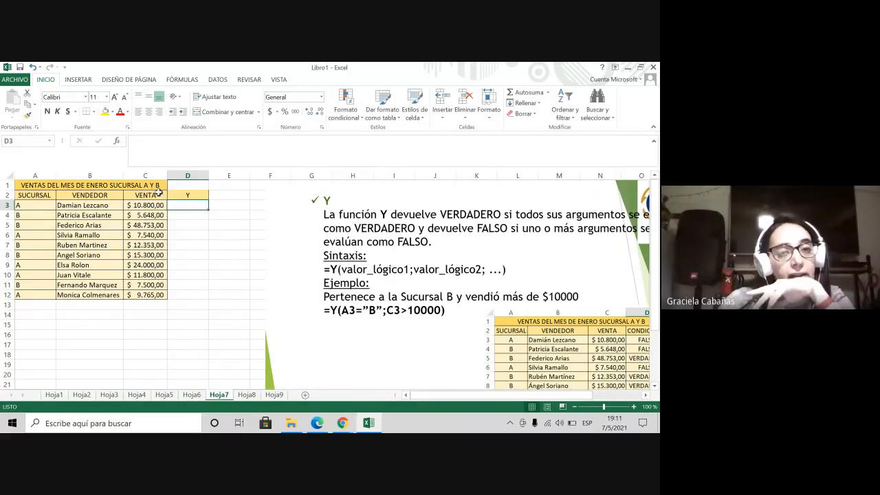
Insert the Y function in cell D3 with A3="A" as its first logical condition.
click(119, 142)
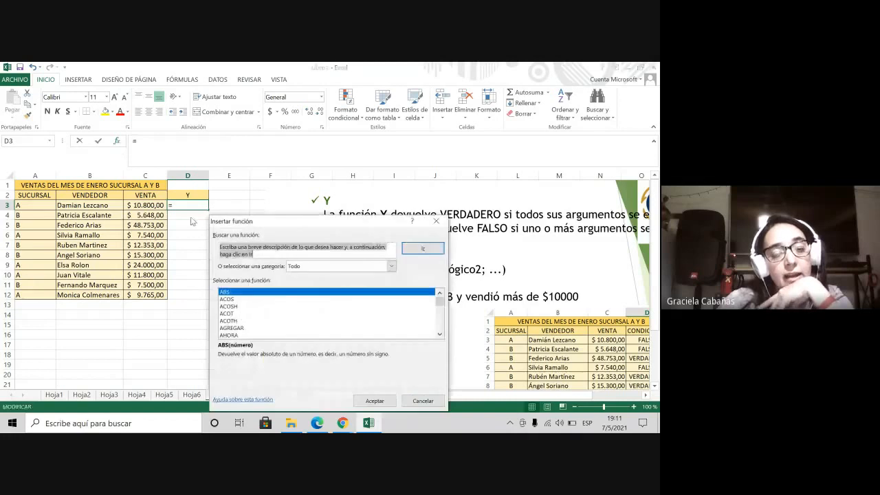
click(235, 320)
key(y)
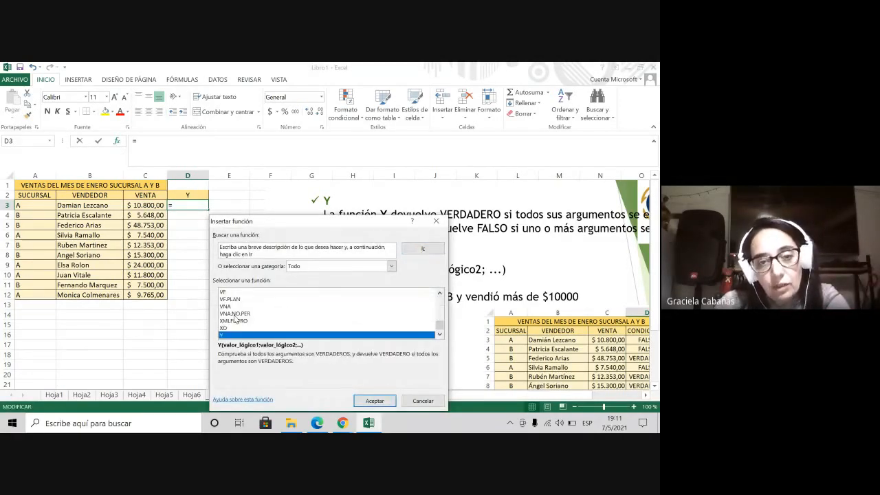
click(373, 401)
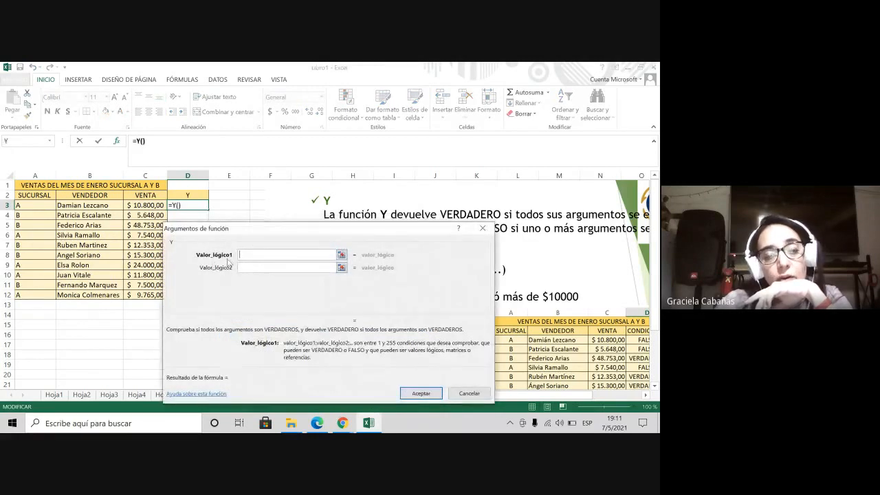
click(39, 203)
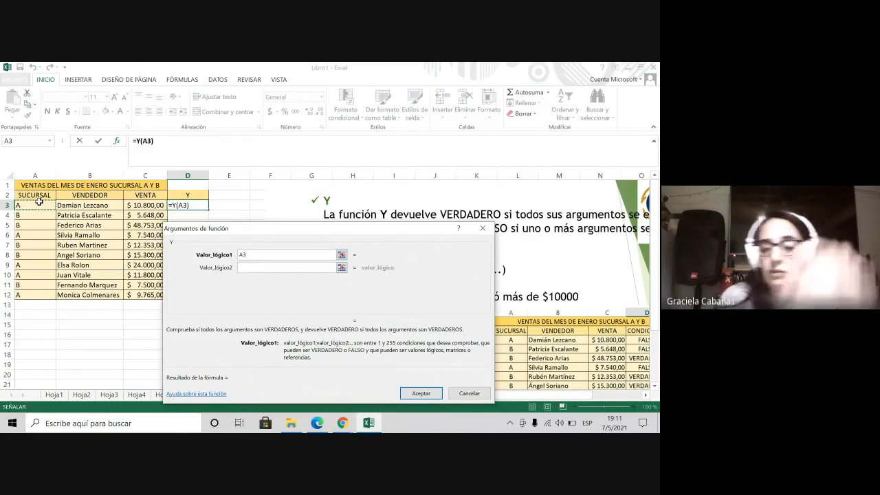
text(=")
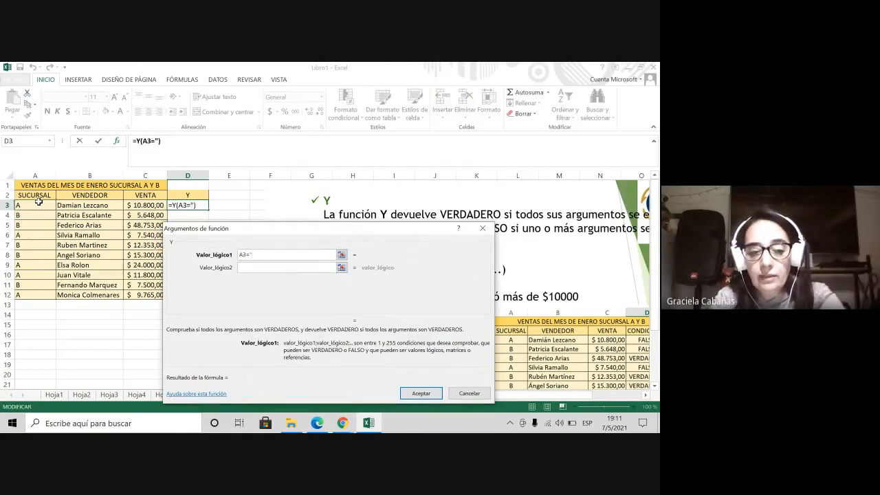
text(A")
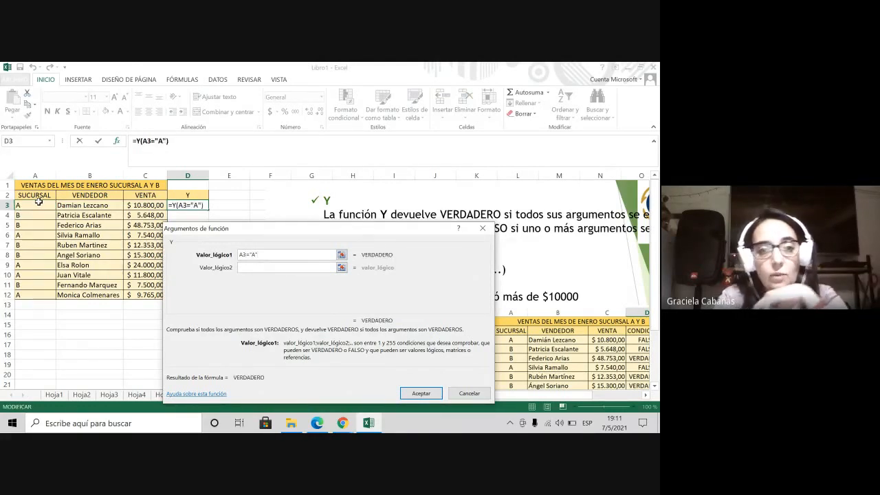
Set the Y function's second logical condition to C3>10000 and fill the finished formula from D3 down to D12.
click(248, 269)
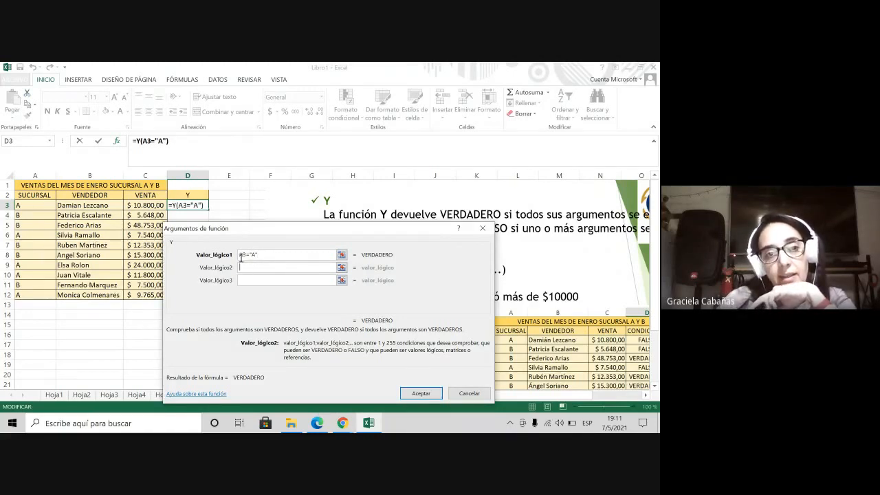
click(139, 203)
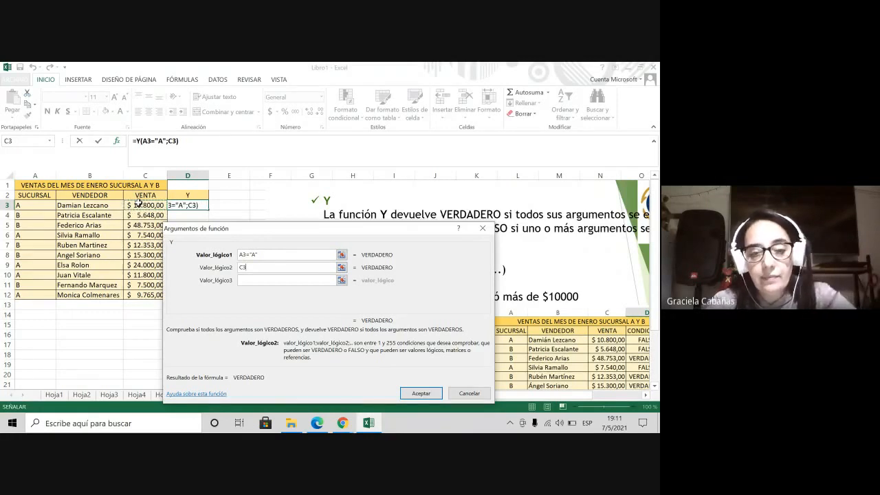
text(>10000)
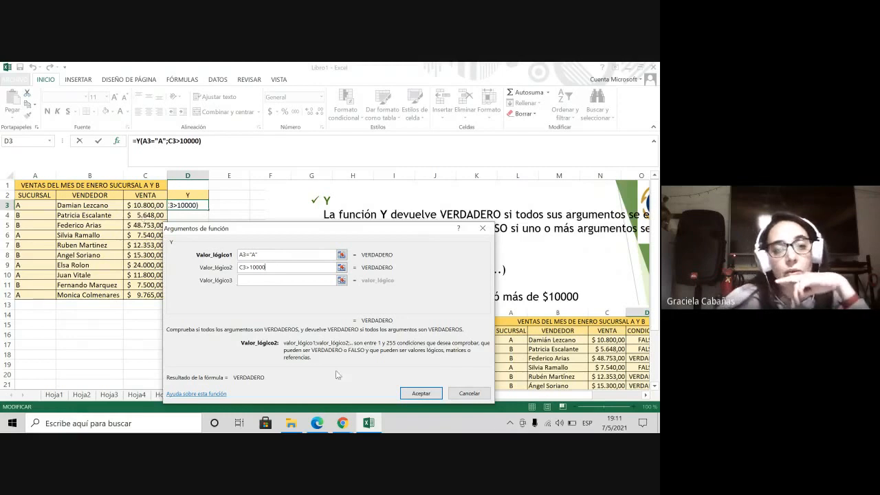
click(415, 393)
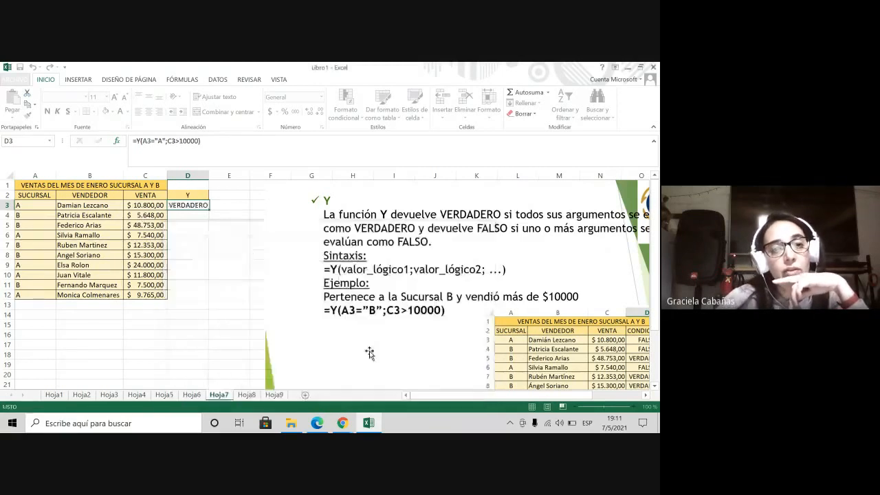
drag(209, 209, 215, 298)
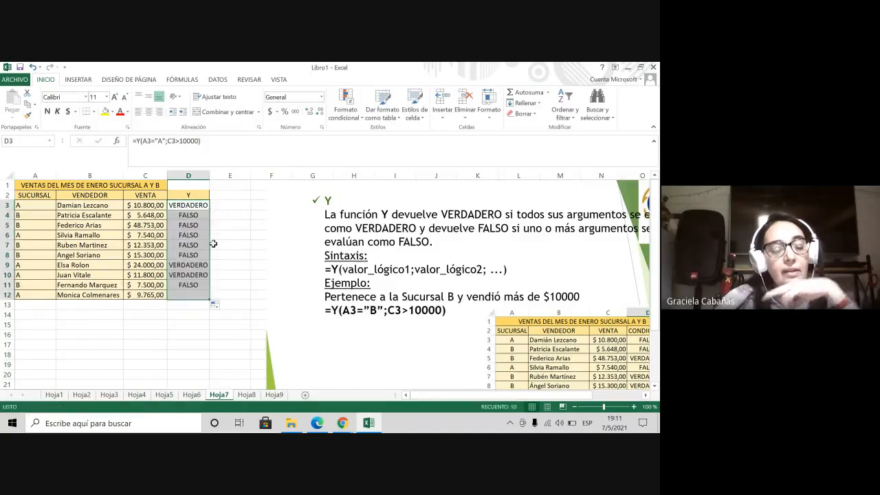
click(228, 242)
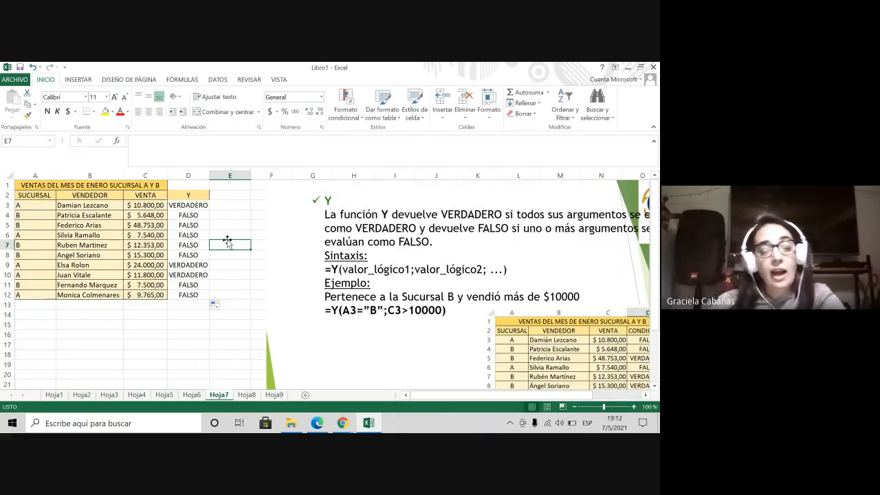
Add the column heading O in cell E2 and insert the O function in E3.
click(234, 196)
text(O)
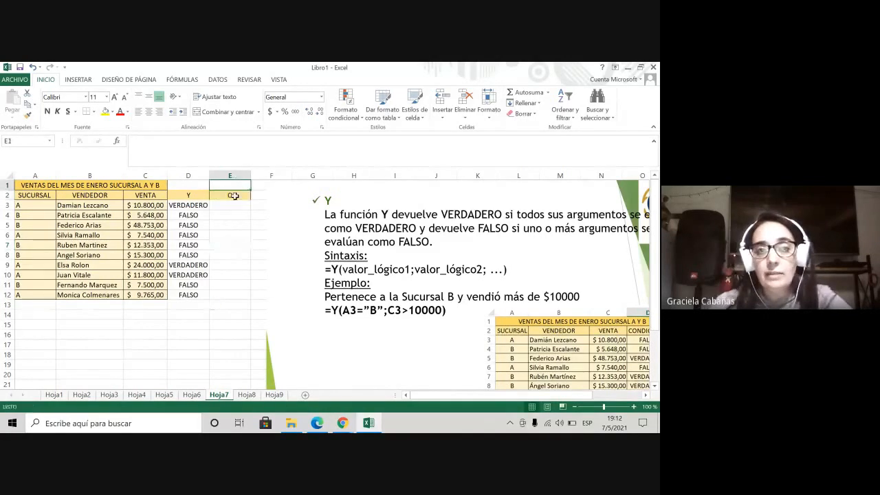
key(Return)
click(129, 161)
click(120, 141)
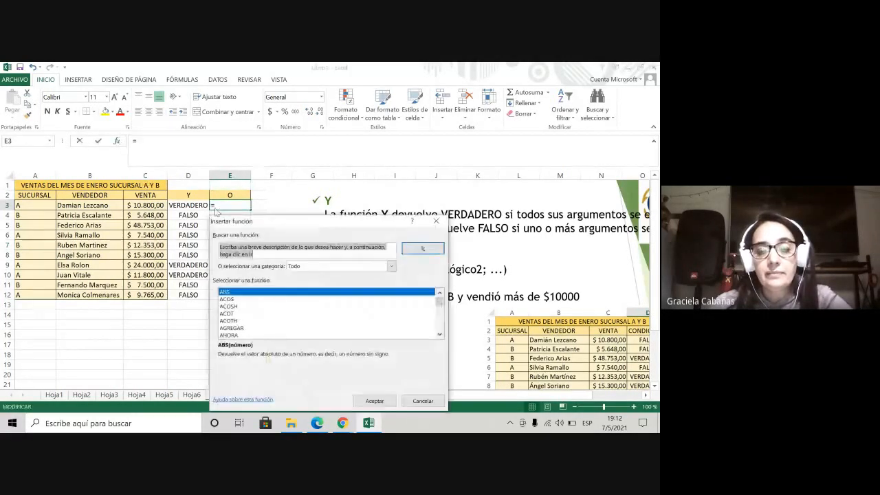
click(239, 329)
key(o)
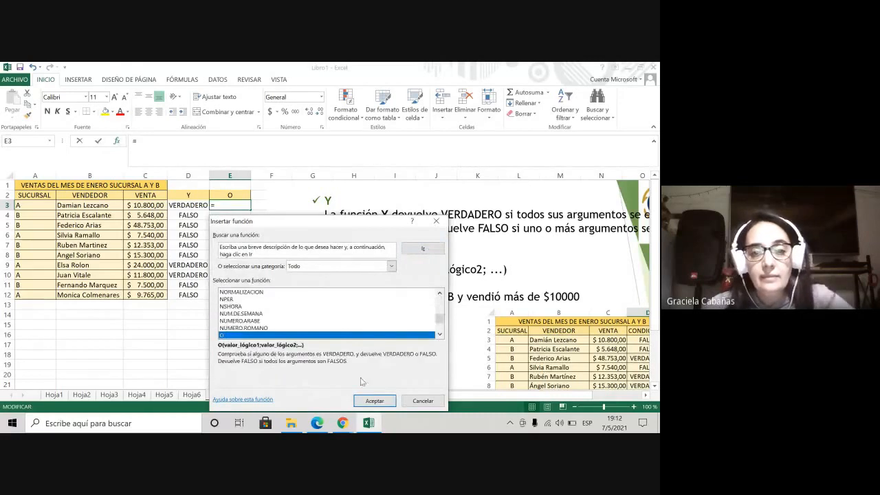
click(382, 400)
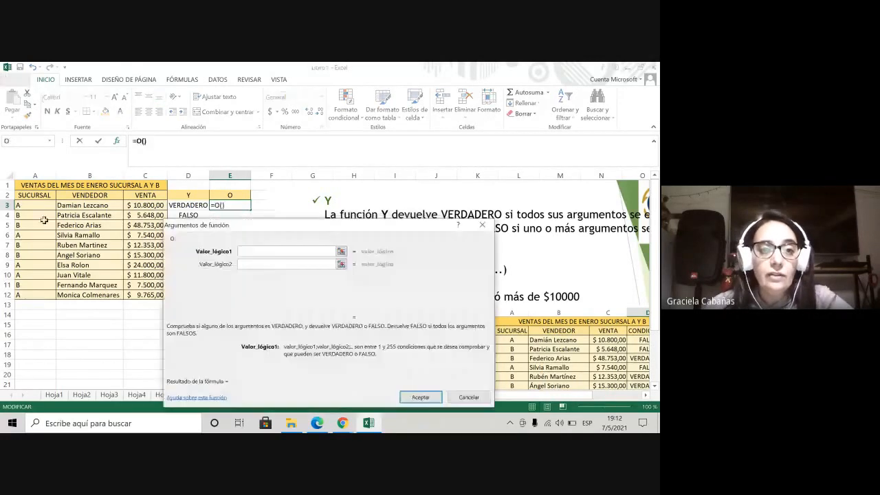
Set the O function's conditions to A3="A" and C3>10000, and fill the finished formula from E3 down to E12.
click(37, 205)
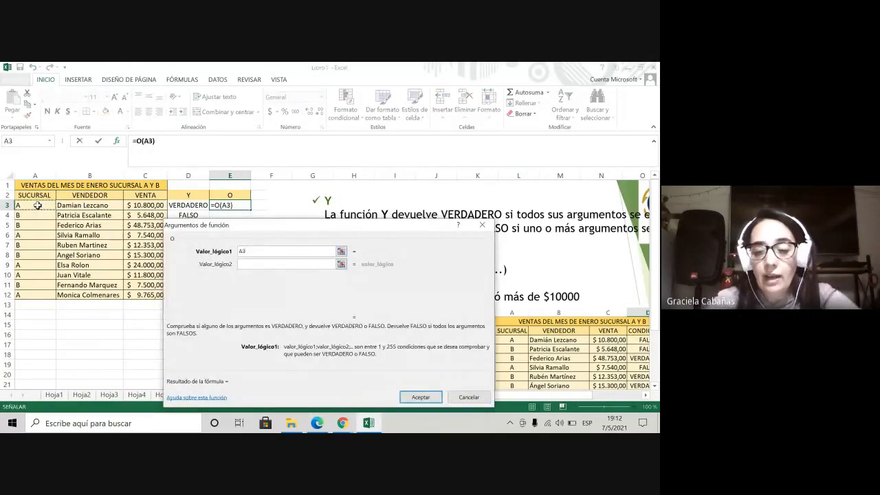
text(="A")
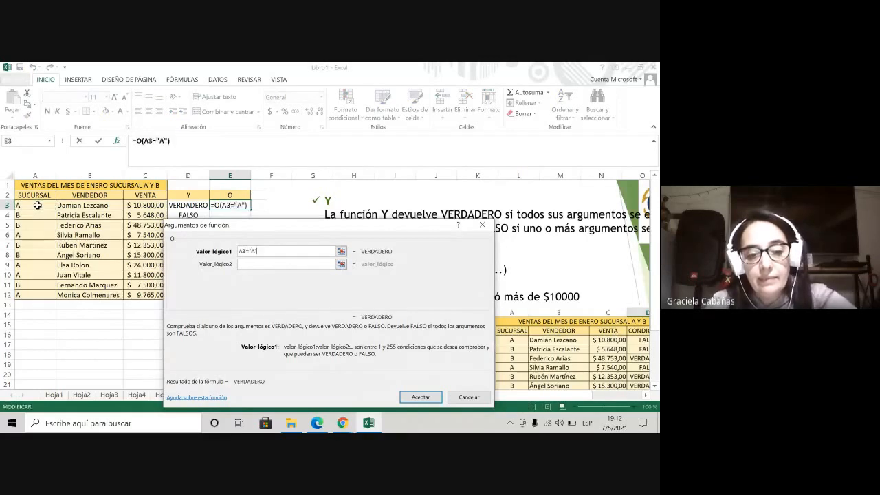
click(237, 264)
click(149, 205)
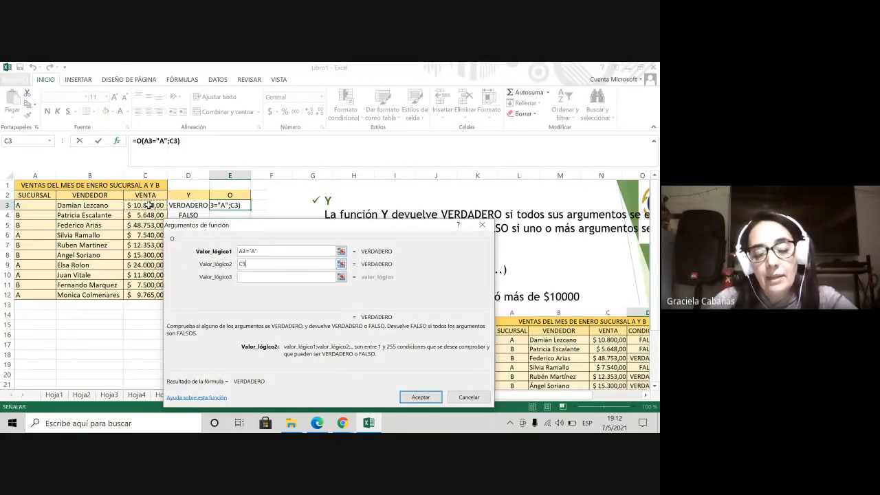
text(>10000)
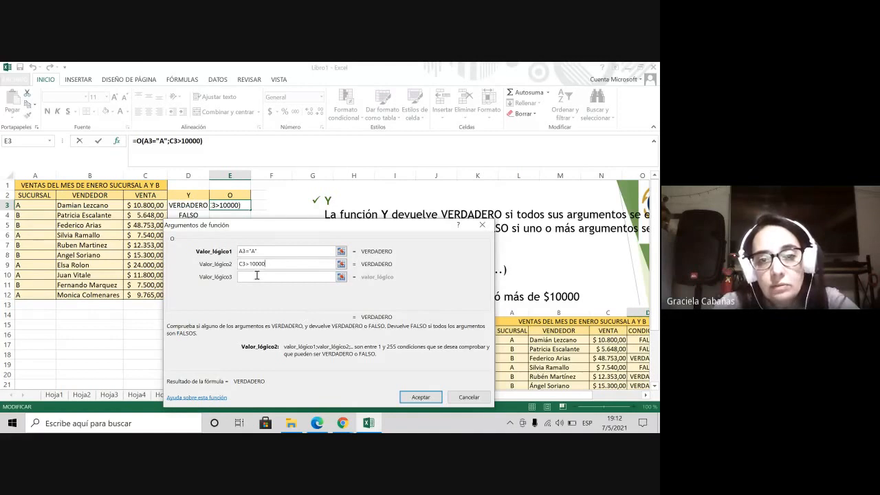
click(417, 396)
drag(251, 209, 252, 300)
click(246, 250)
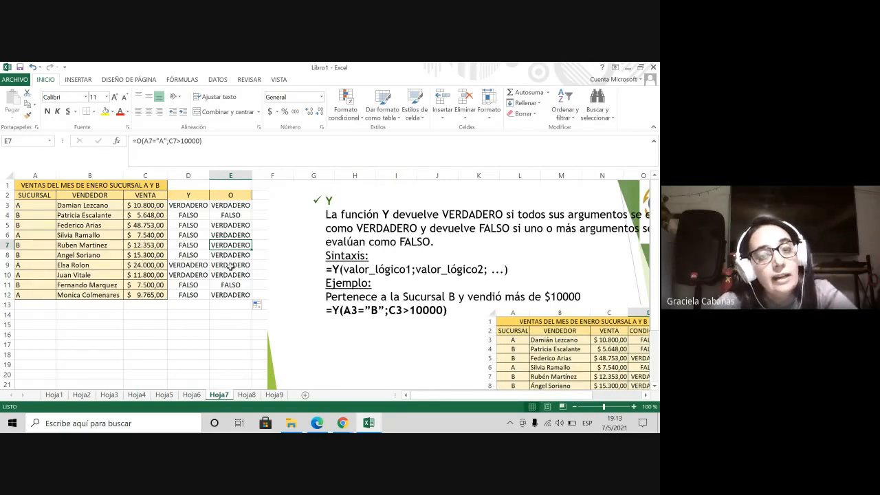
click(221, 214)
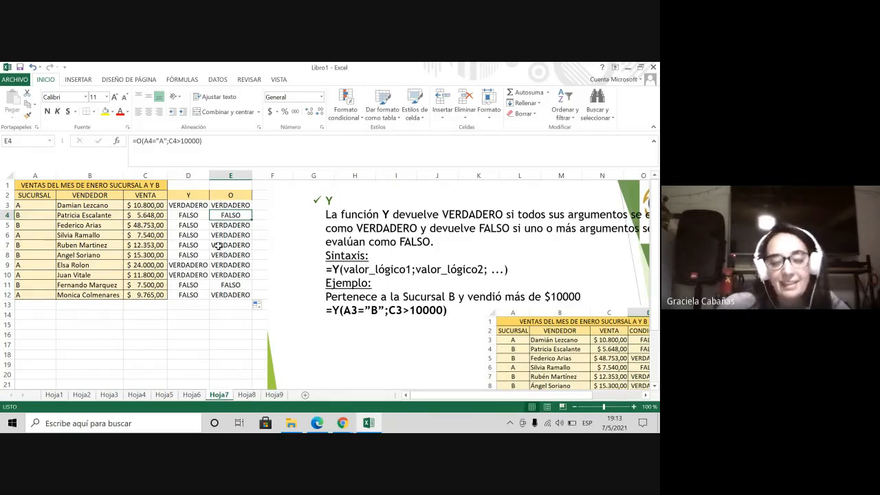
Go to Hoja9 and clear the contents of the sales table in A1:C12.
click(247, 396)
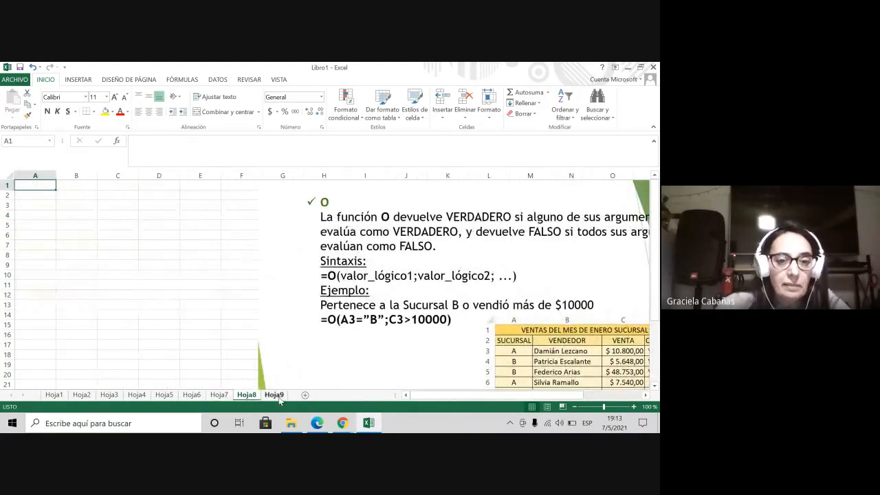
click(274, 395)
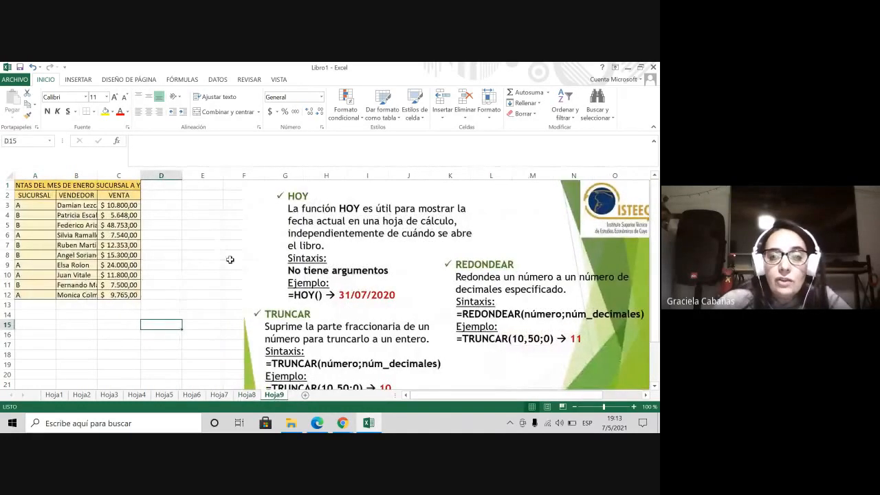
scroll(266, 328, down, 1)
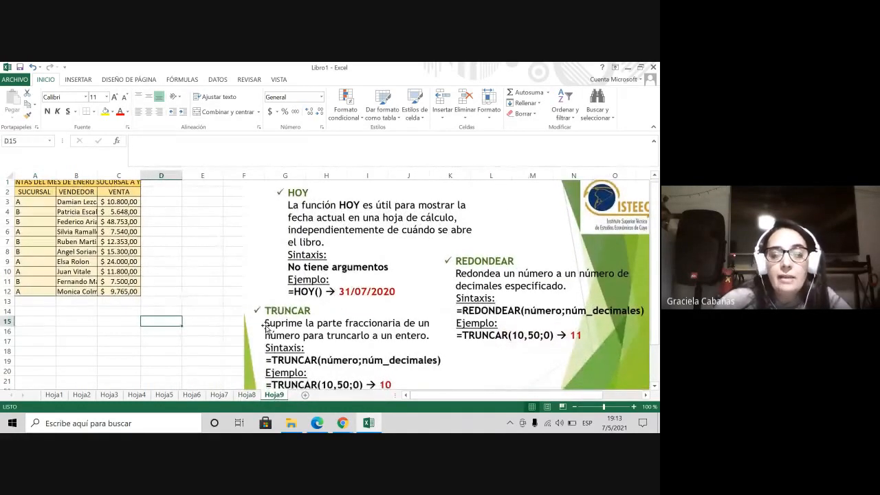
scroll(266, 327, up, 1)
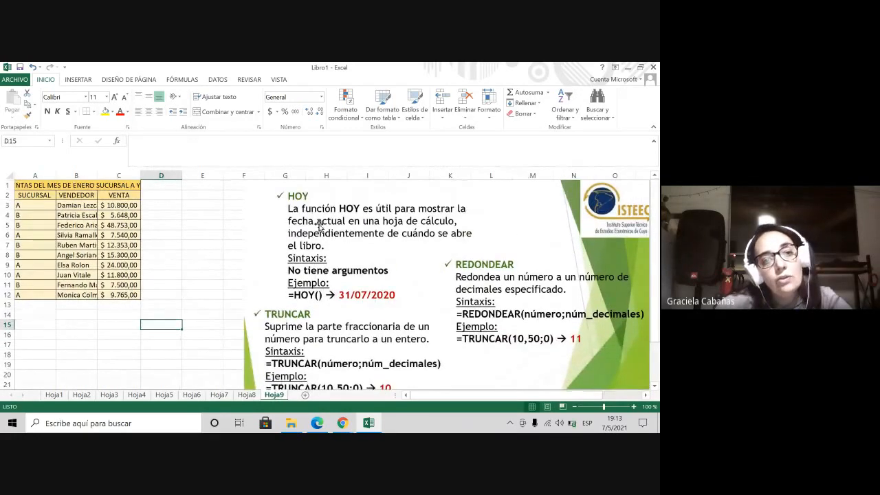
click(108, 215)
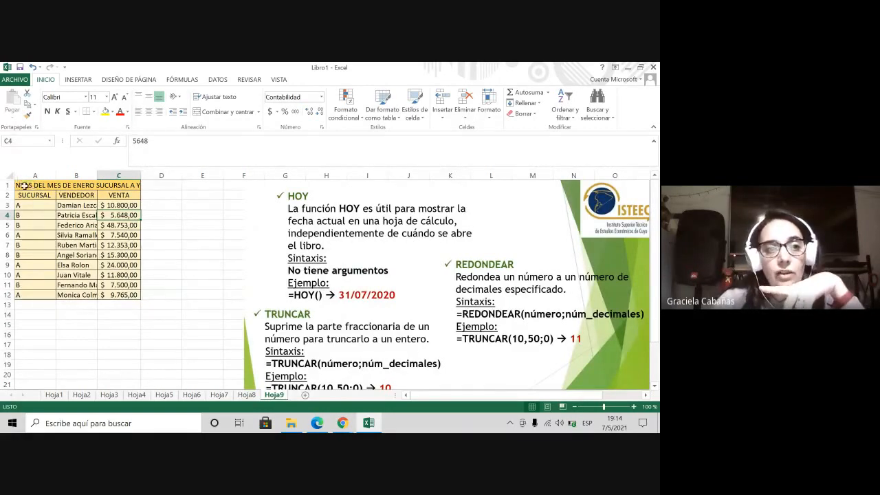
drag(24, 186, 123, 297)
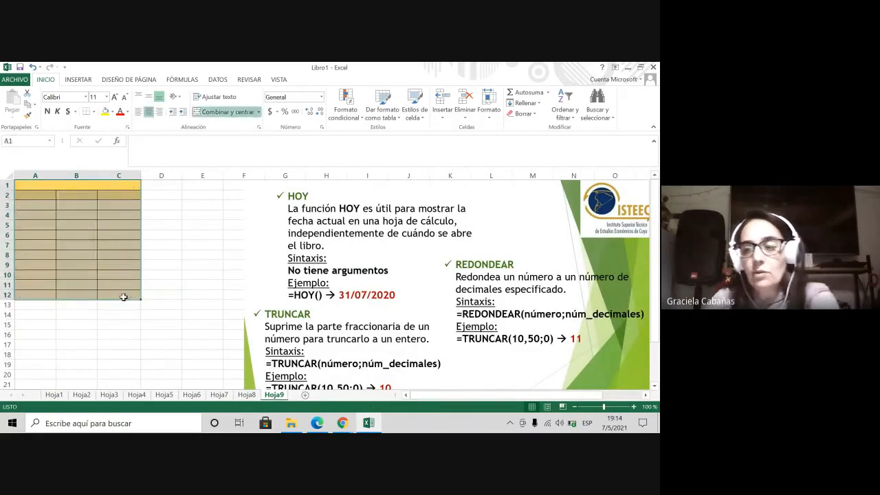
click(171, 216)
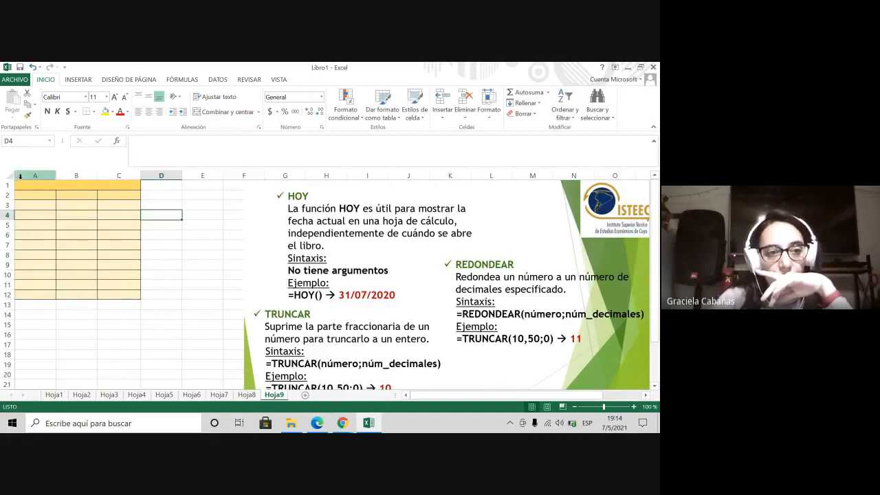
Delete columns A to C from Hoja9 and move the function notes picture right so it starts in column F.
drag(20, 176, 123, 205)
right_click(123, 204)
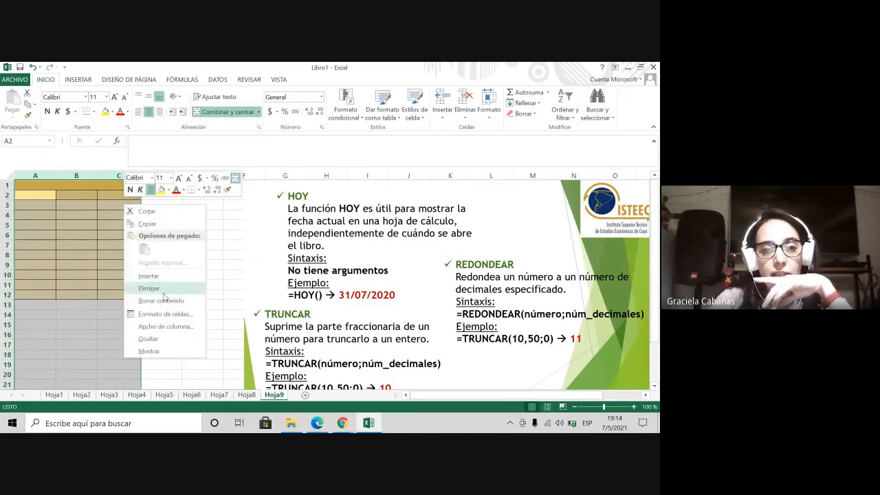
click(110, 250)
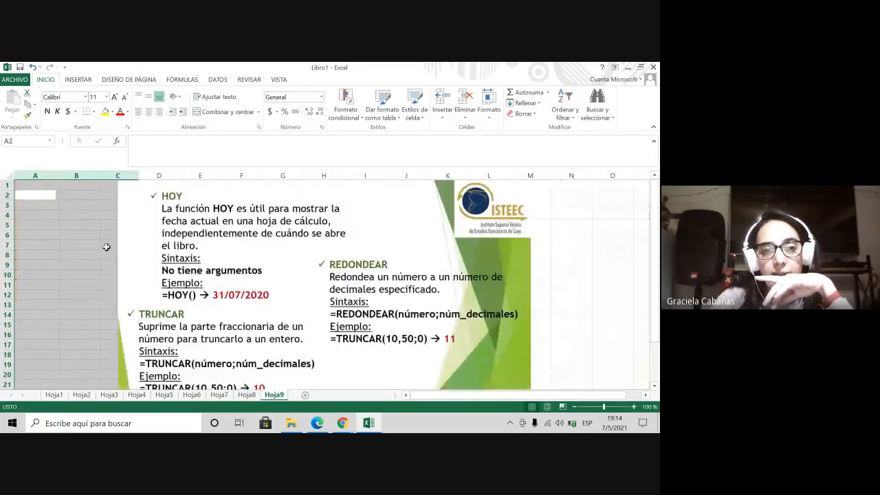
click(94, 247)
drag(209, 226, 340, 227)
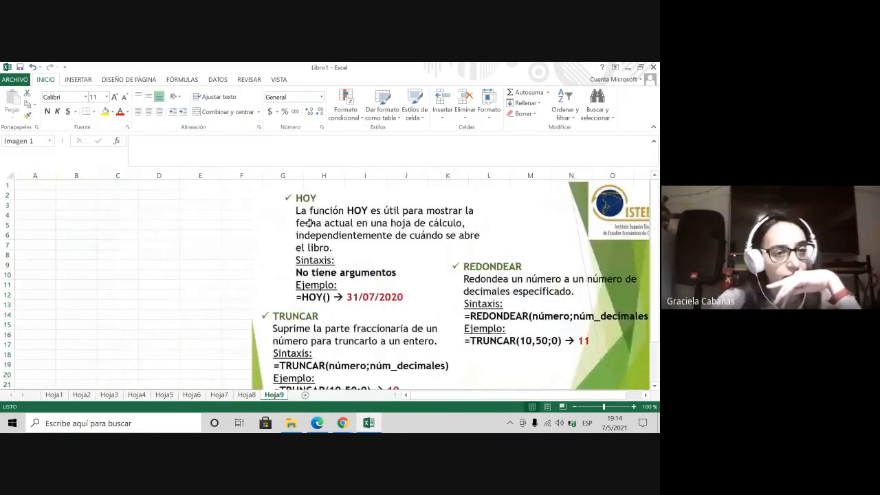
Enter the column heading "Fecha de nacimiento" in cell A1 of Hoja9.
click(35, 187)
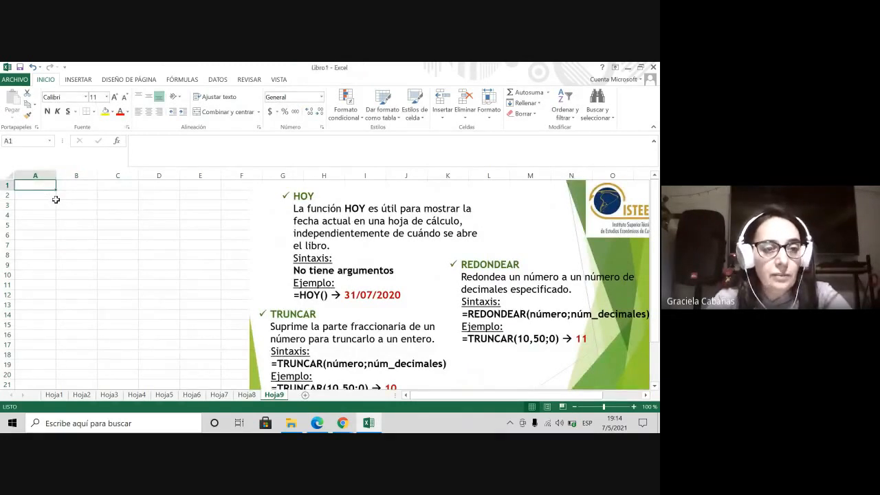
text(Fechas)
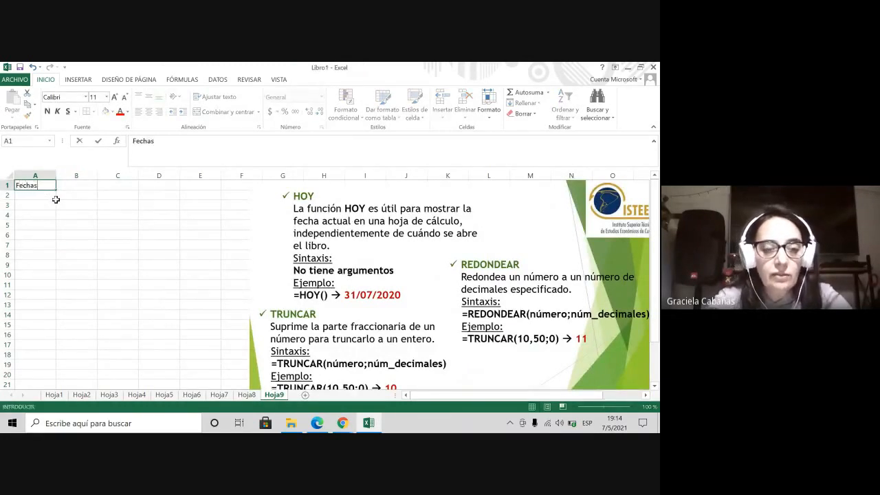
key(BackSpace)
key(BackSpace)
text(a)
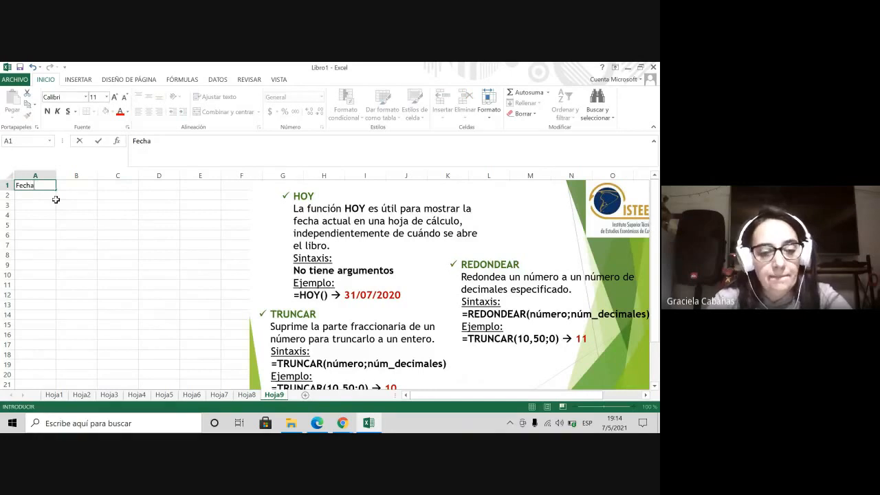
text( de nacimiento)
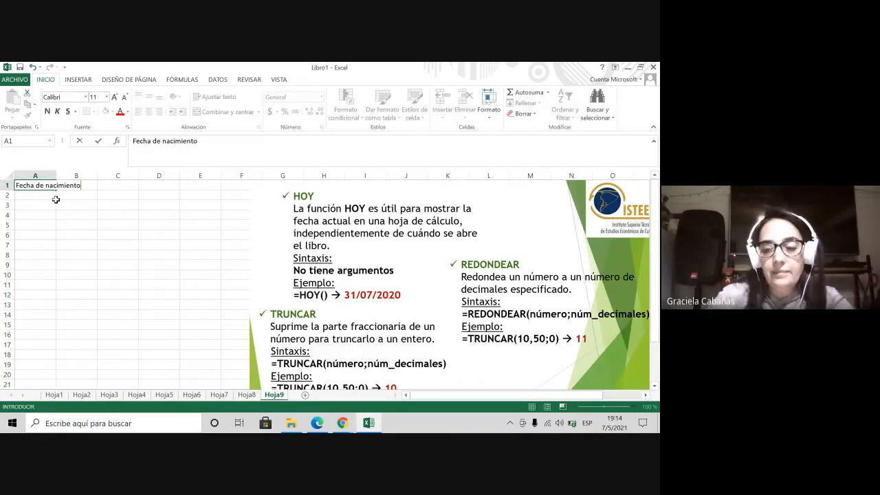
key(Return)
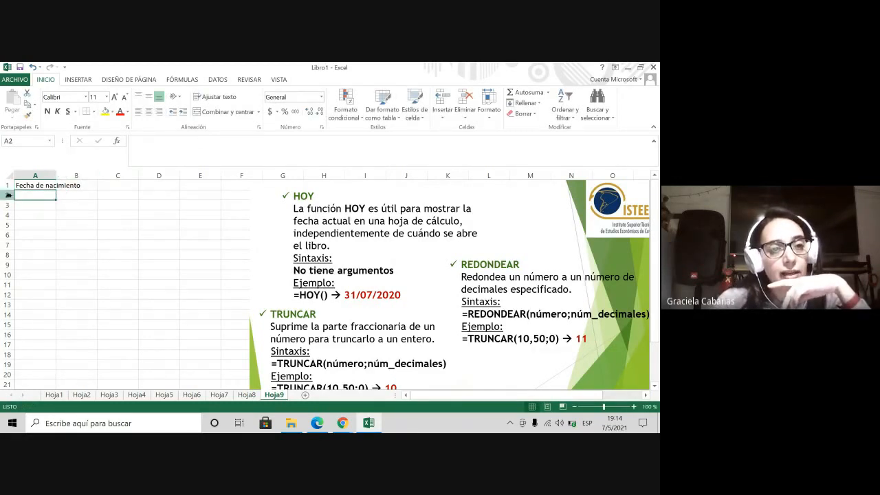
Make row 1 tall enough for two lines of text and wrap the heading in A1.
drag(14, 190, 14, 203)
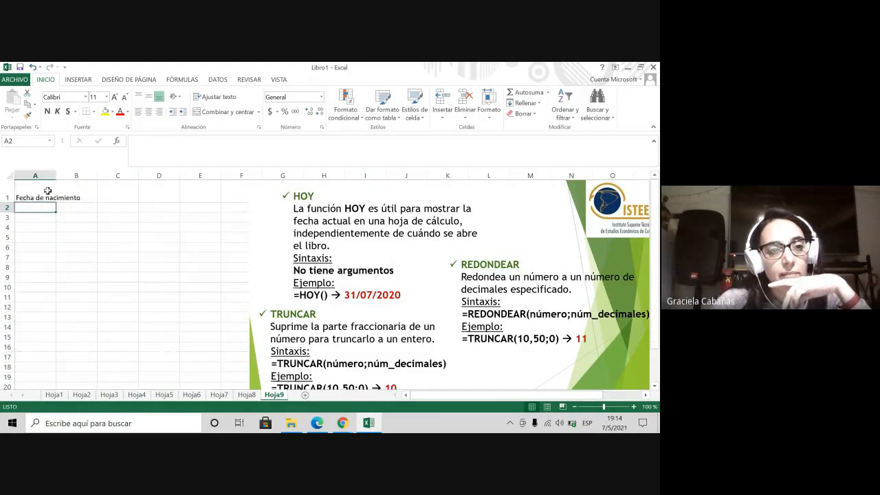
click(46, 191)
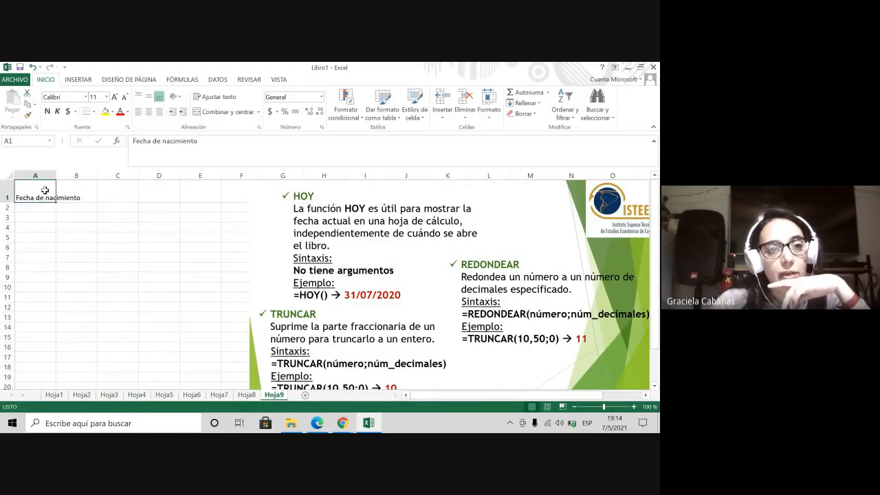
click(231, 99)
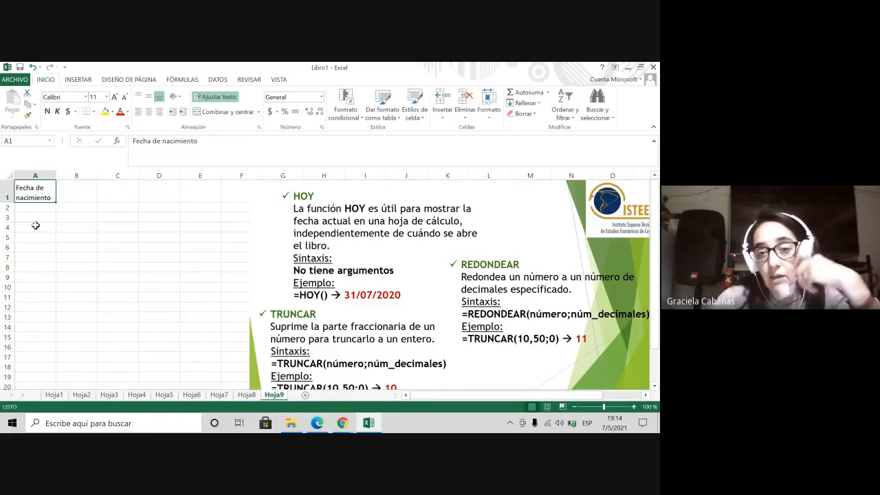
Enter the column heading "Edad" in cell B1.
click(72, 190)
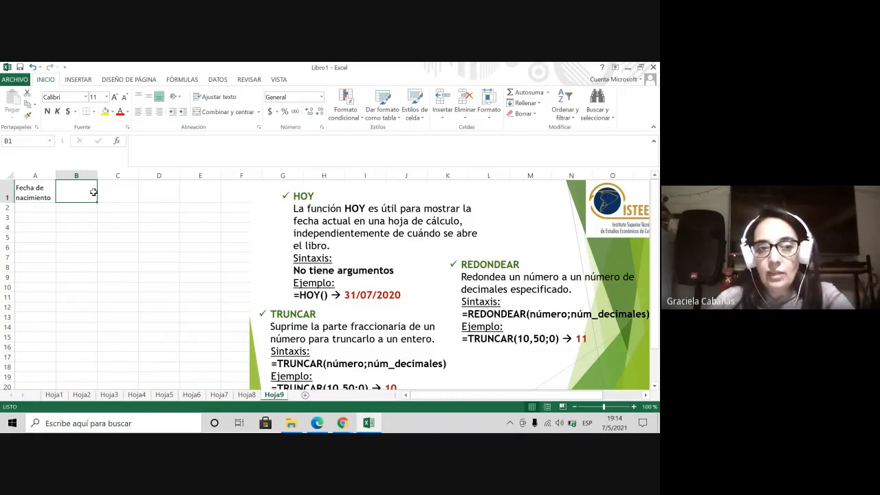
text(Edad)
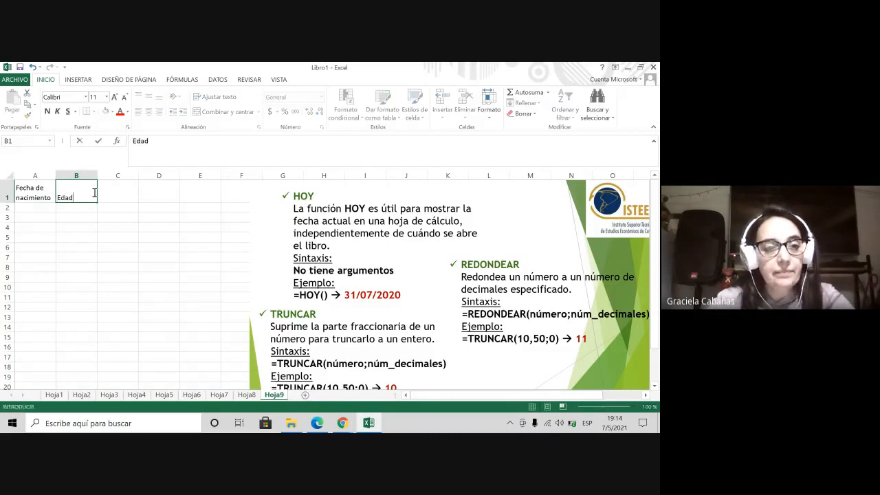
key(Return)
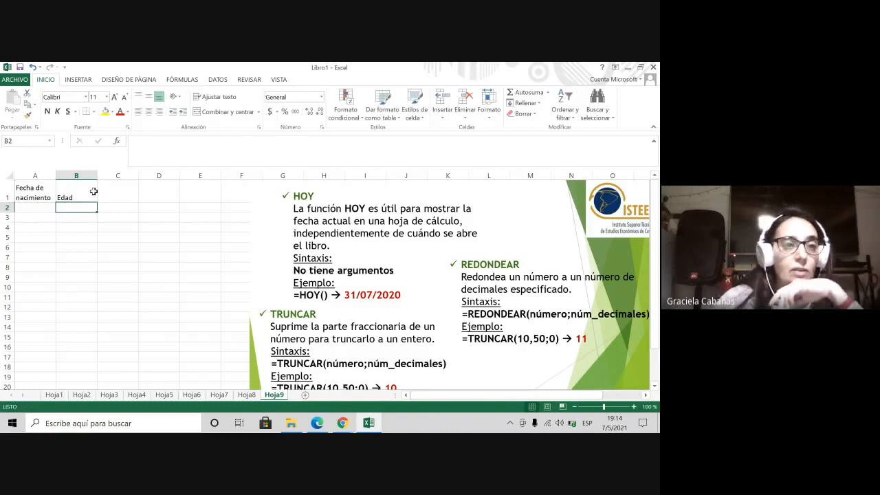
Enter a sample date of birth as day/month/year in cell A2.
click(35, 206)
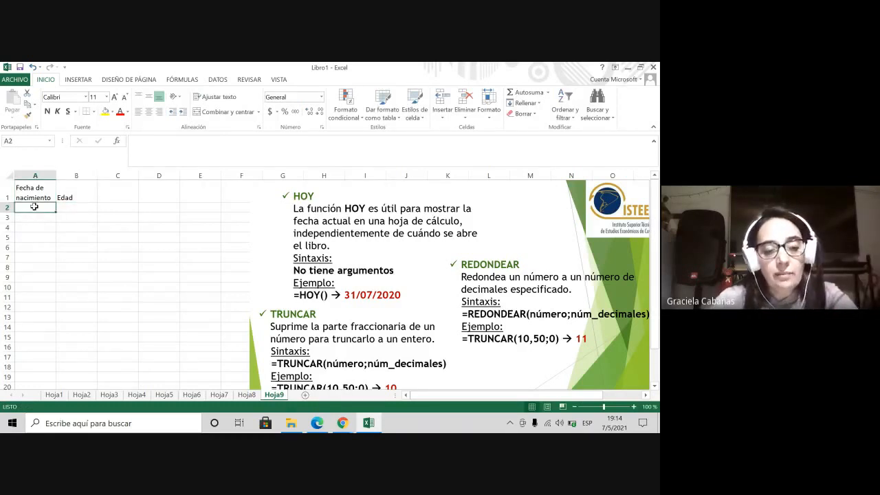
text(13/)
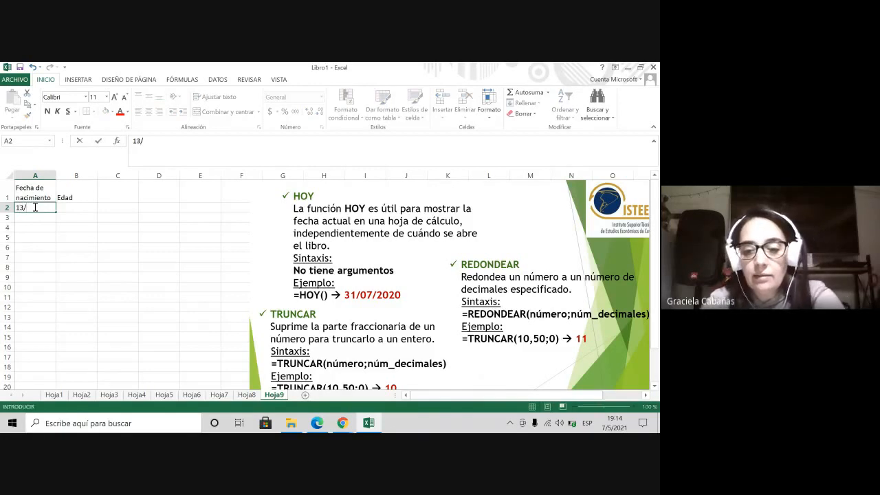
text(05/)
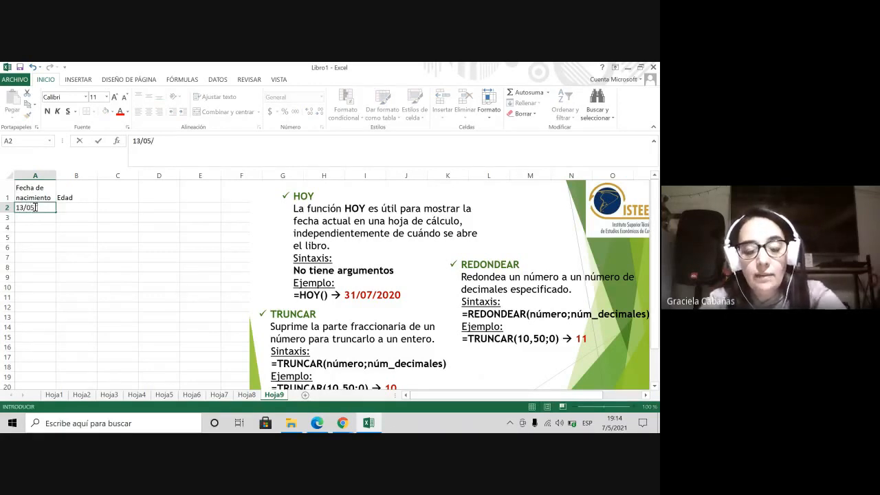
text(2000)
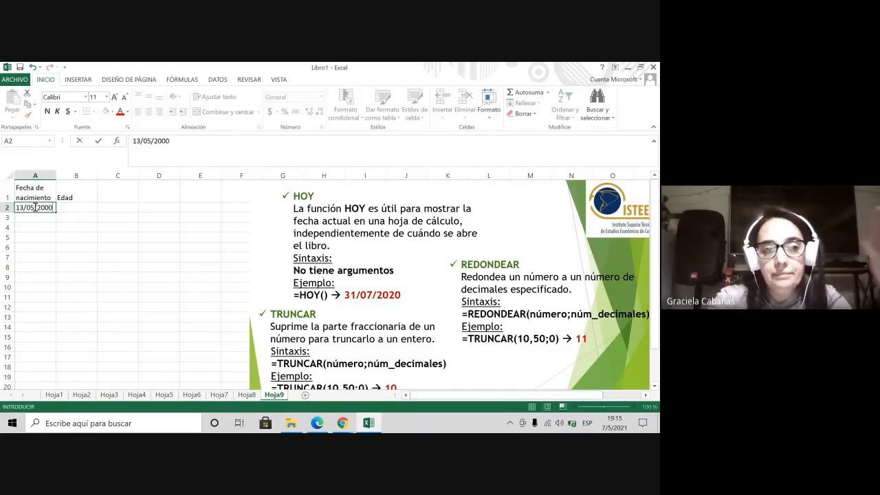
key(Return)
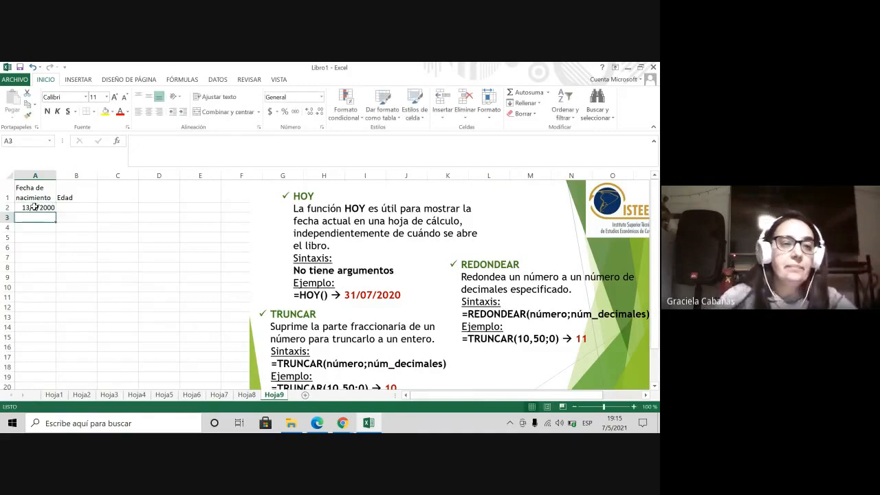
Insert the HOY function, which takes no arguments, in cell B2 under Edad.
click(69, 206)
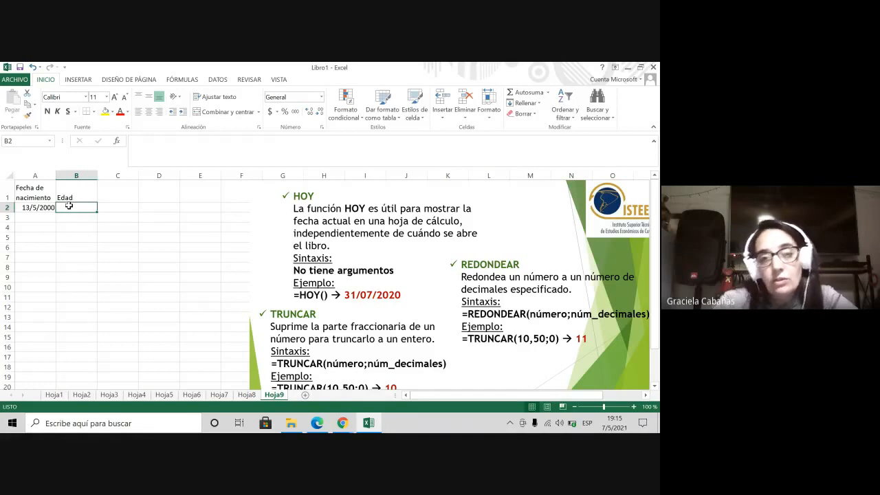
click(119, 141)
click(240, 321)
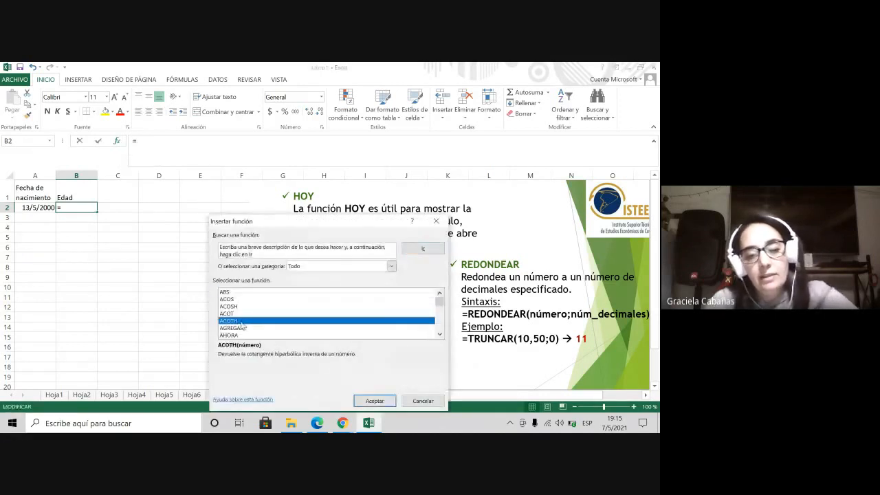
key(h)
scroll(242, 327, down, 2)
scroll(235, 340, up, 1)
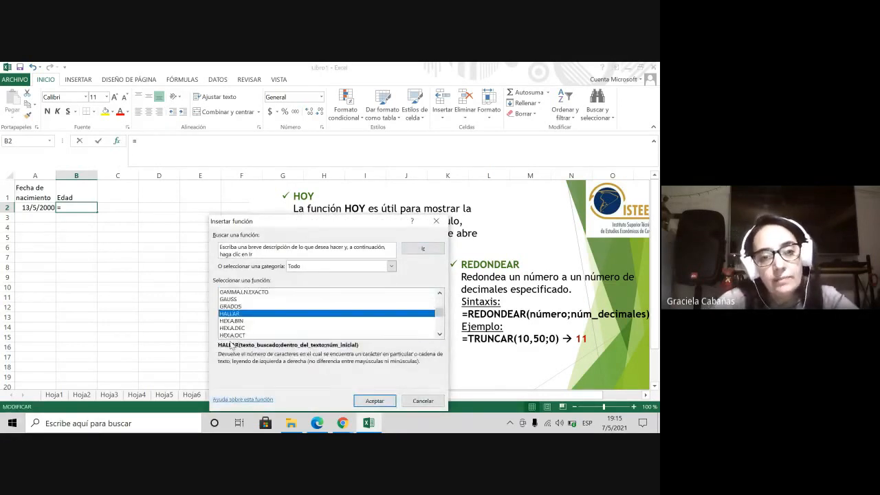
scroll(238, 332, down, 1)
scroll(237, 331, down, 1)
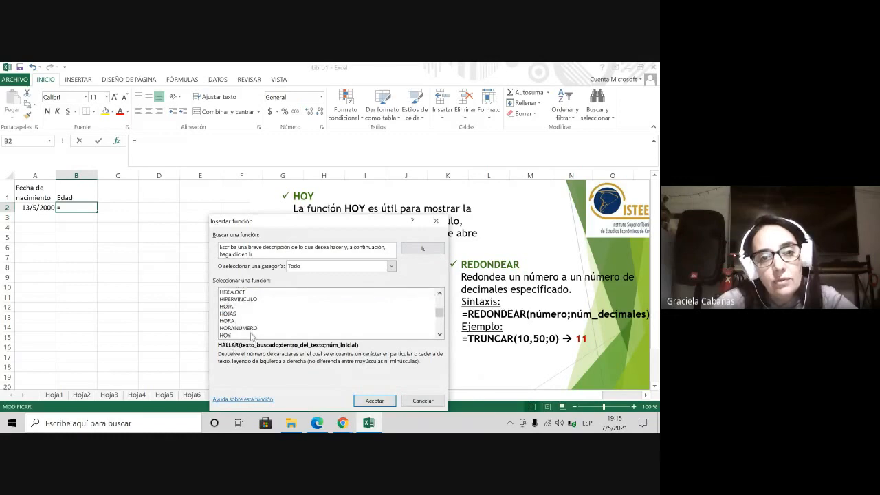
click(240, 336)
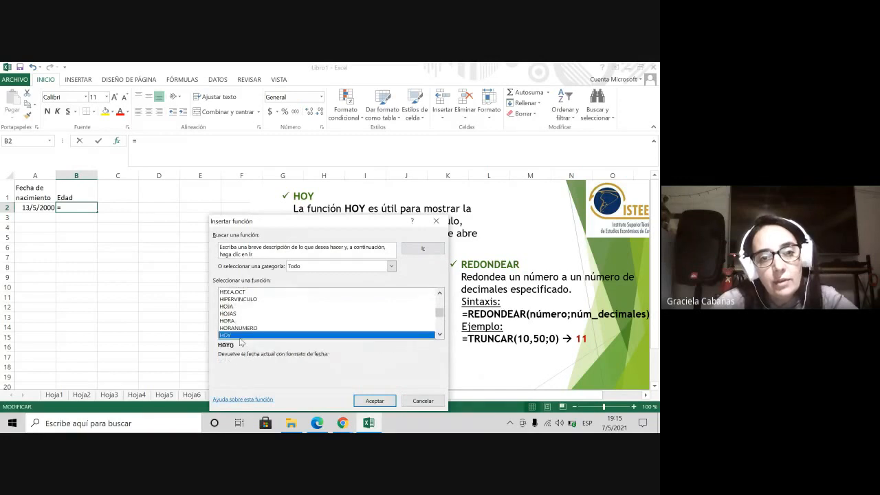
click(365, 401)
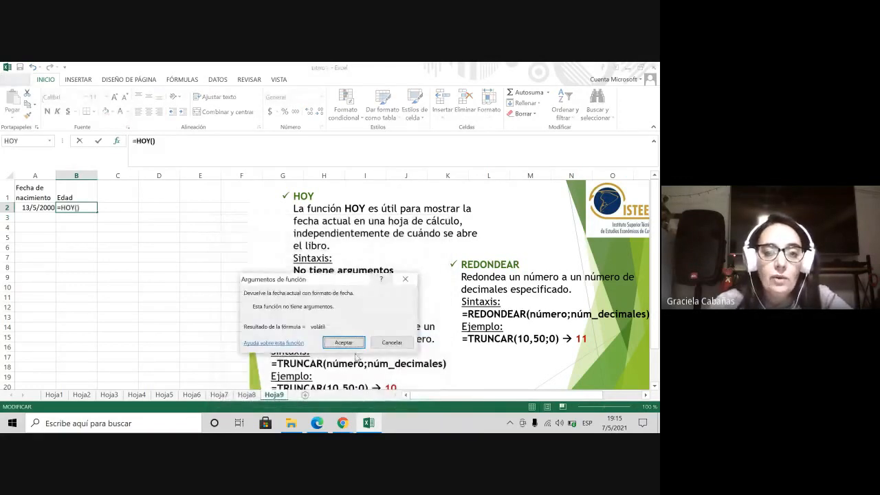
click(344, 342)
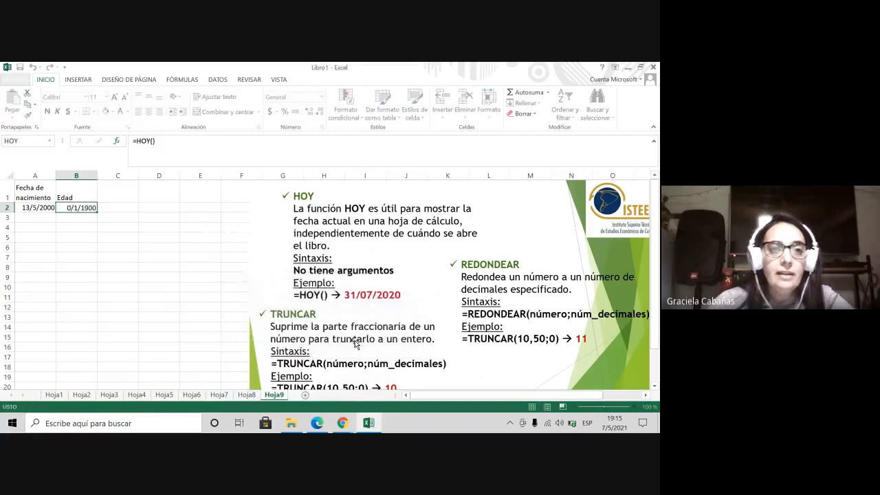
click(154, 264)
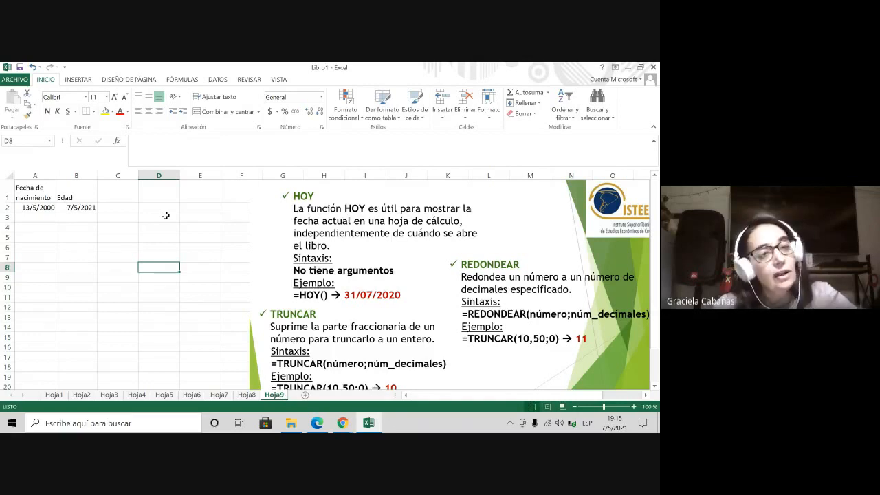
Extend the formula in B2 to subtract the birth date, making it =HOY()-A2.
click(83, 208)
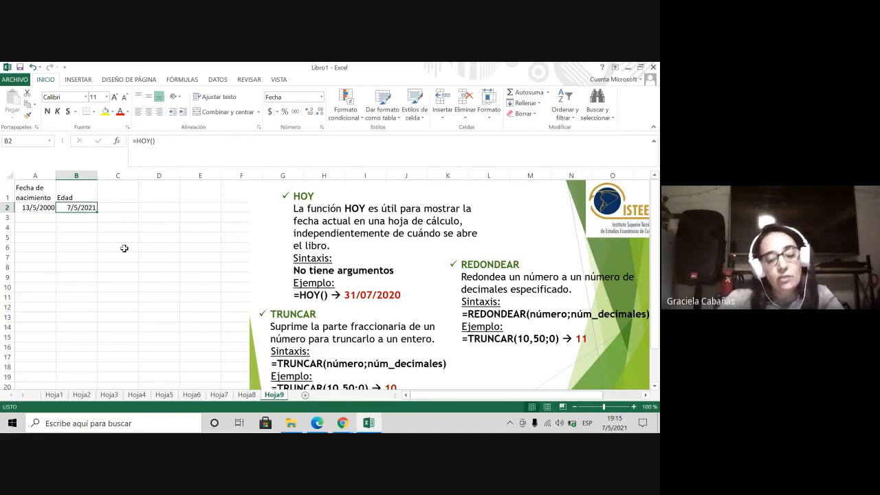
click(176, 140)
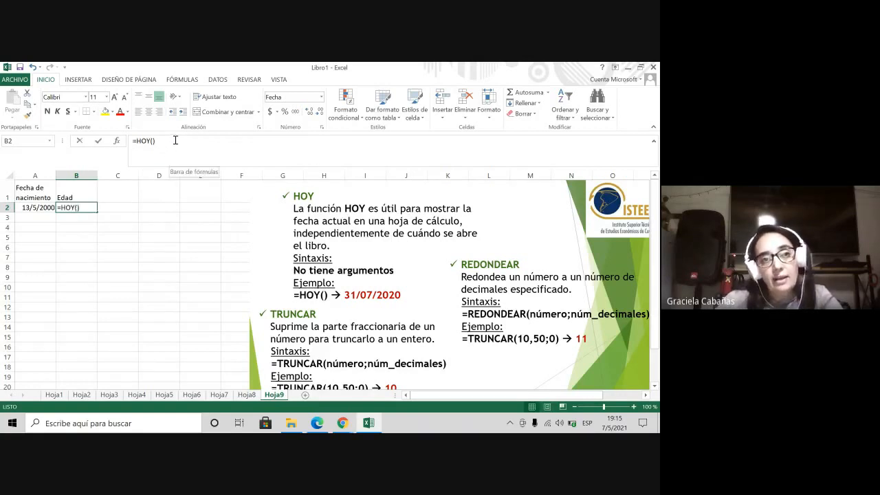
click(175, 141)
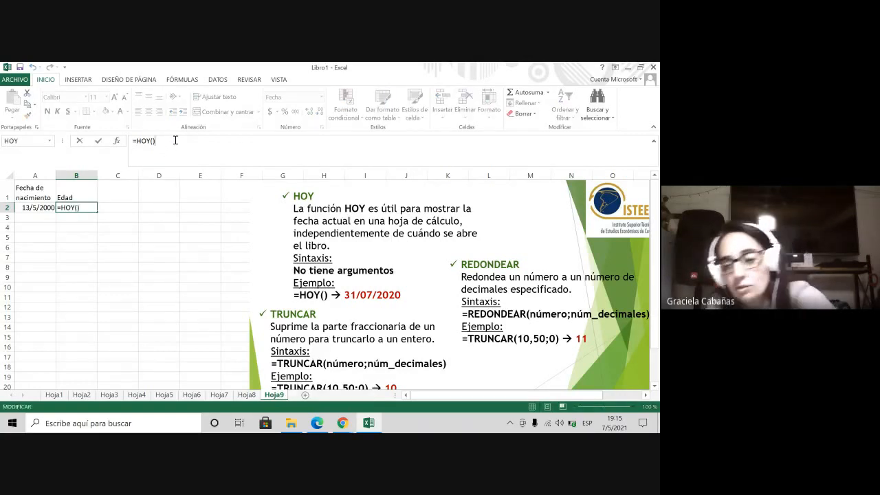
text(-)
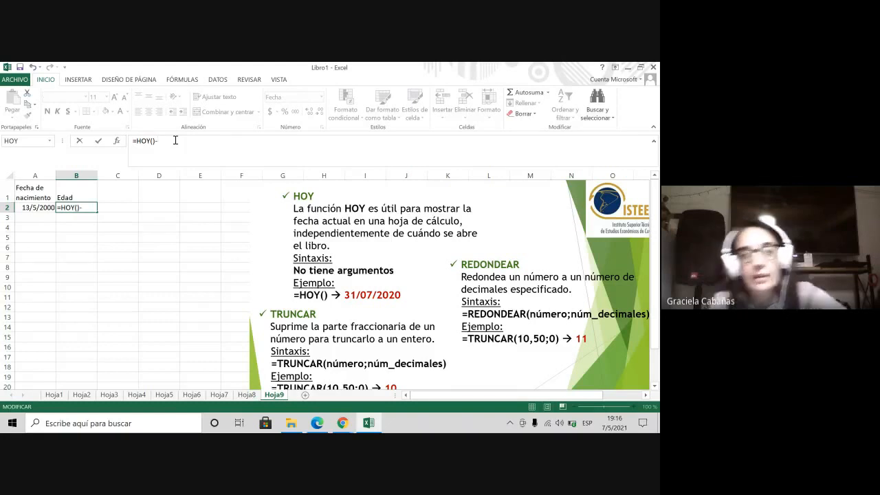
click(30, 207)
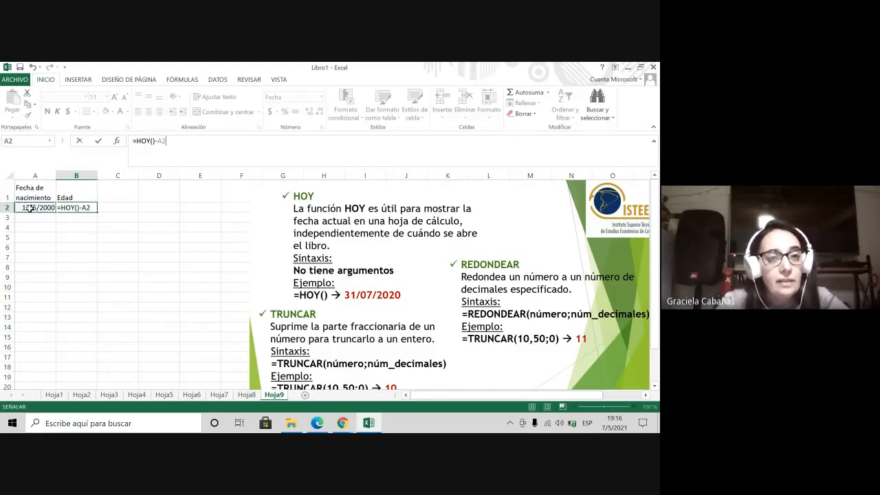
key(ctrl+Return)
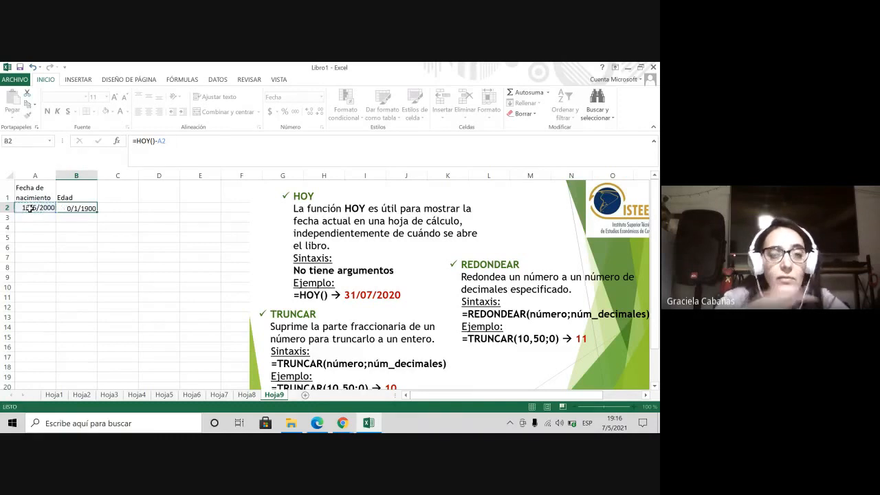
key(Return)
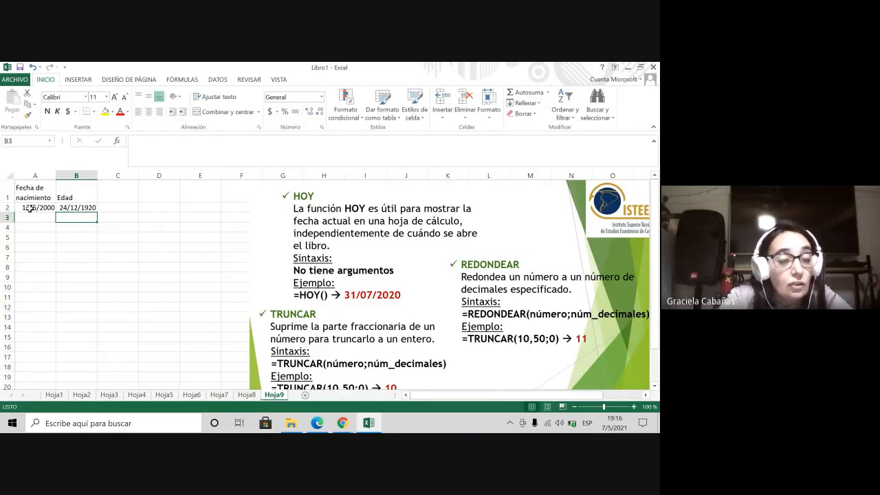
Change the number format of the Edad result in B2 to General.
click(79, 207)
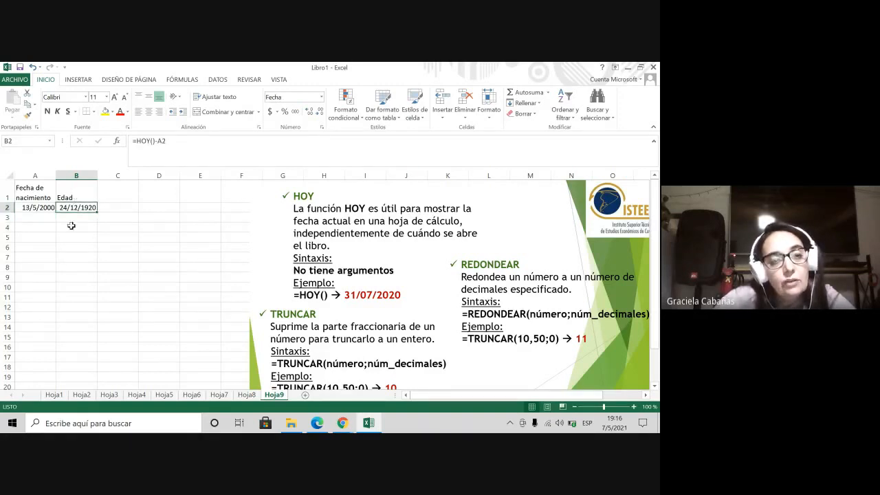
click(322, 102)
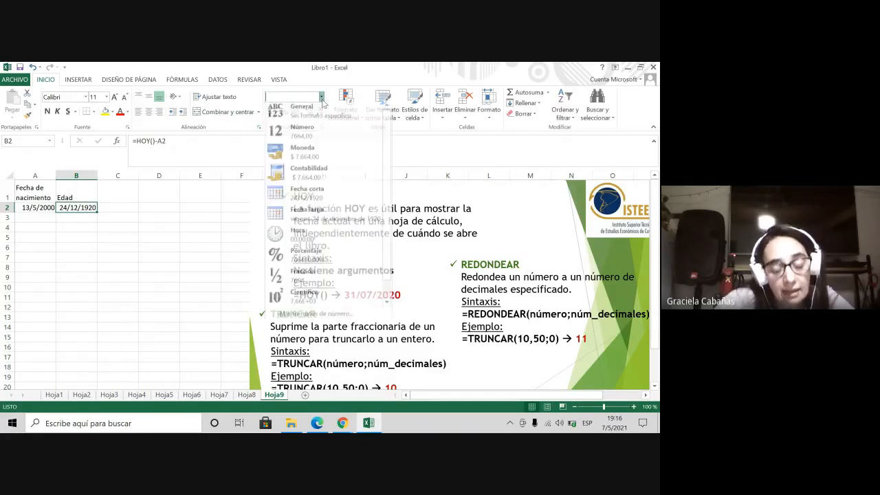
click(317, 118)
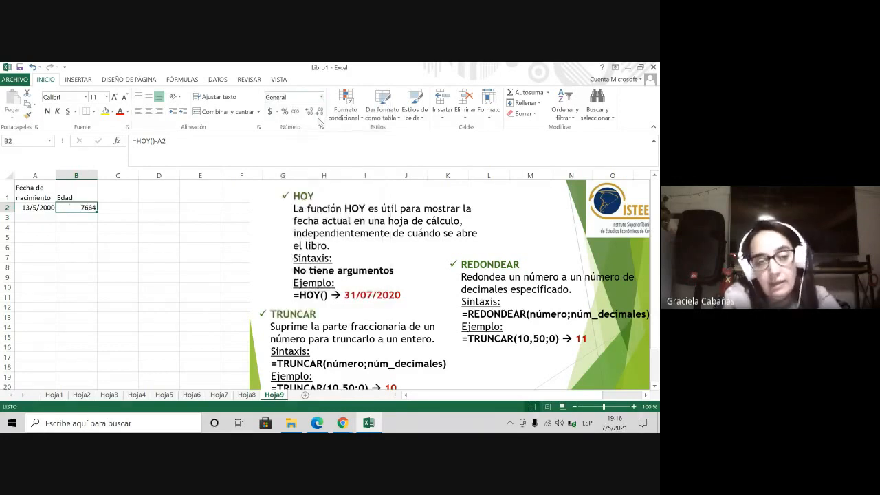
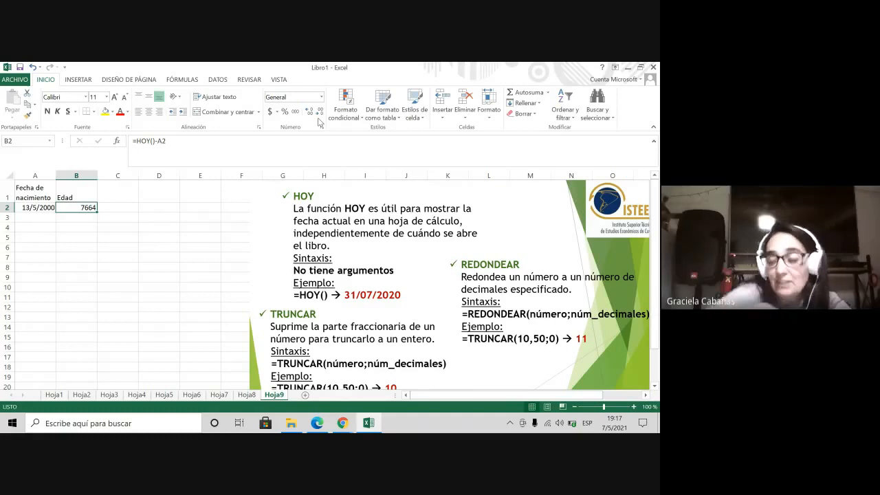
Extend the Edad formula in B2 with a division by 365, making it =HOY()-A2/365.
click(189, 142)
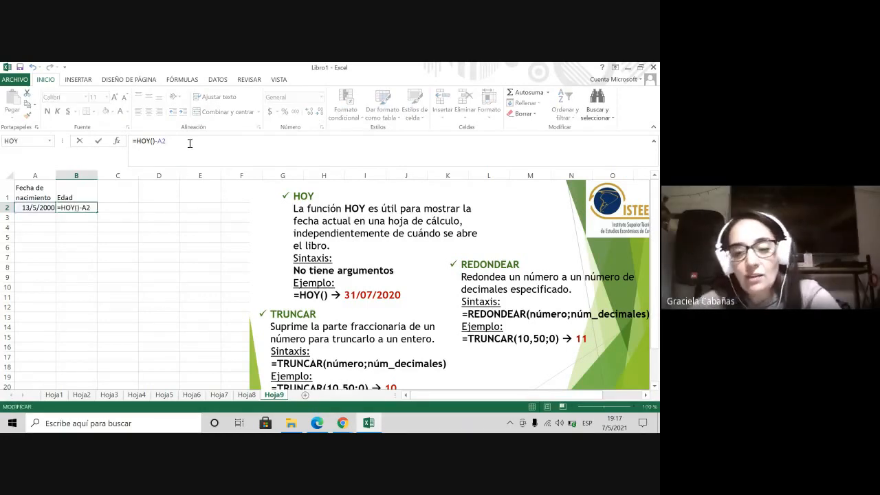
text(/35)
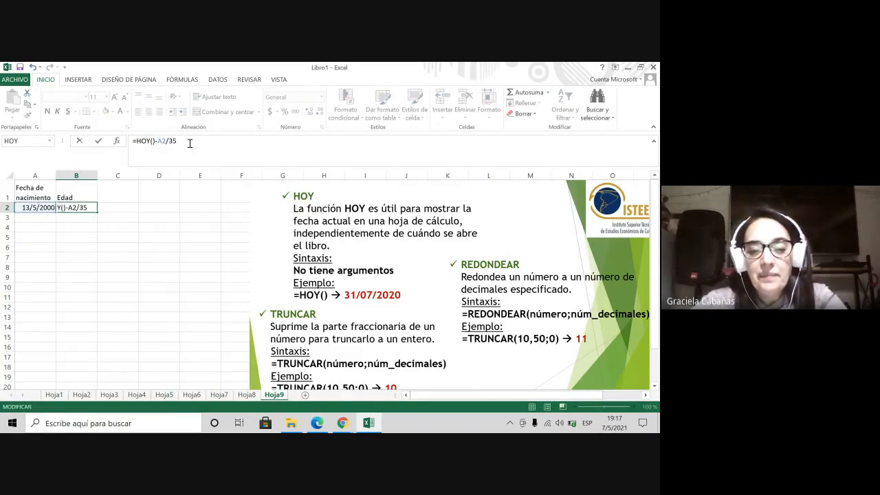
key(BackSpace)
text(65)
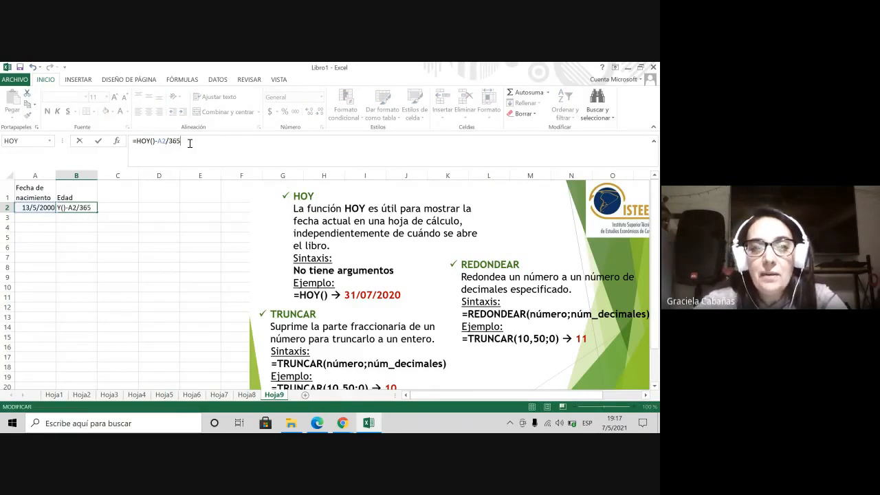
key(Return)
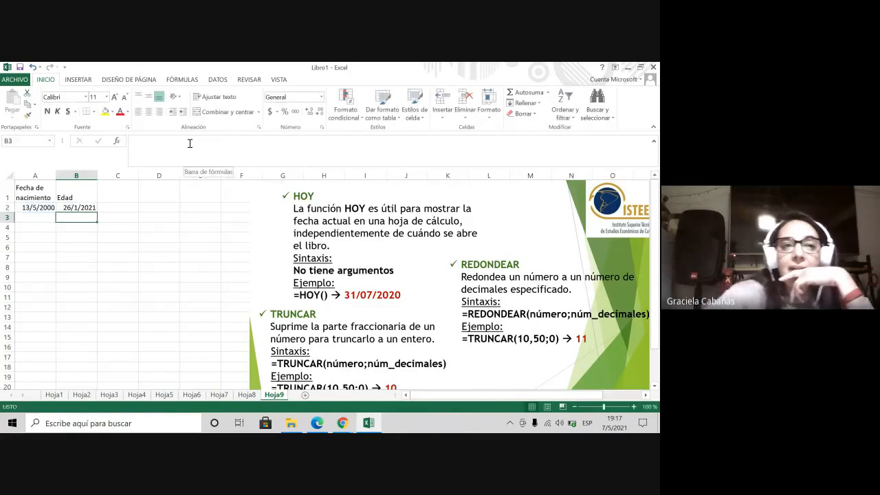
Set the number format of cell B2 back to General.
click(83, 207)
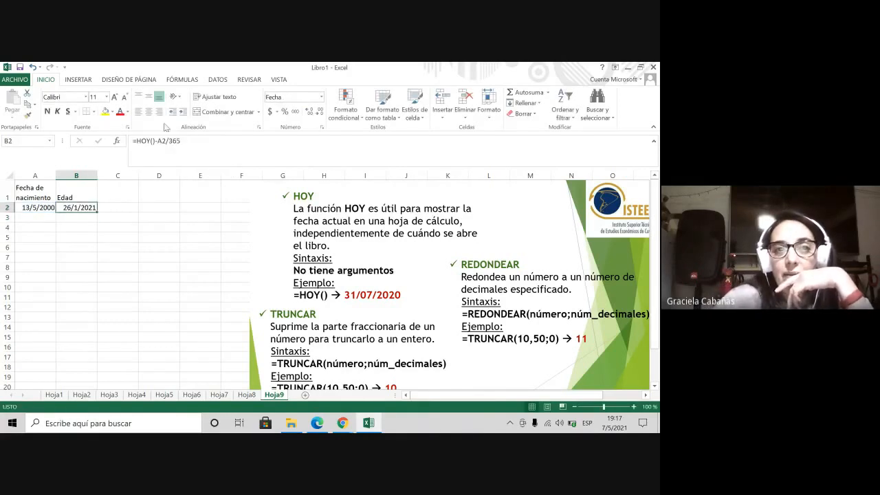
click(286, 101)
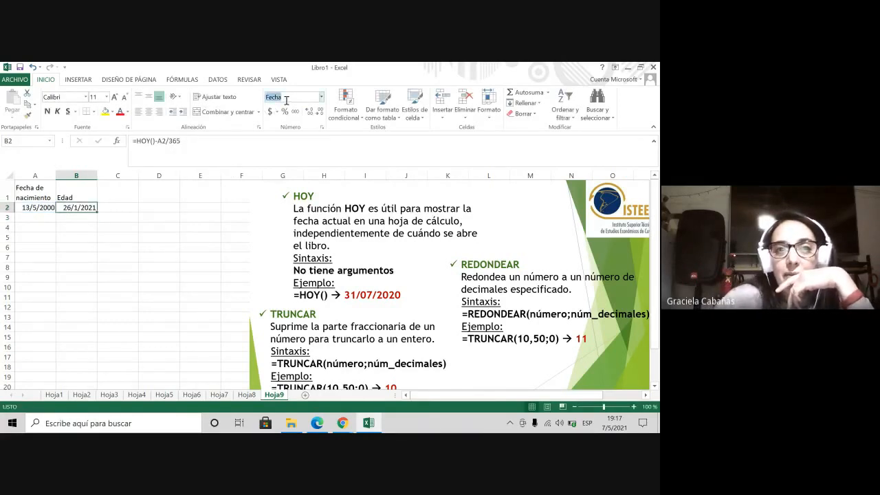
click(321, 98)
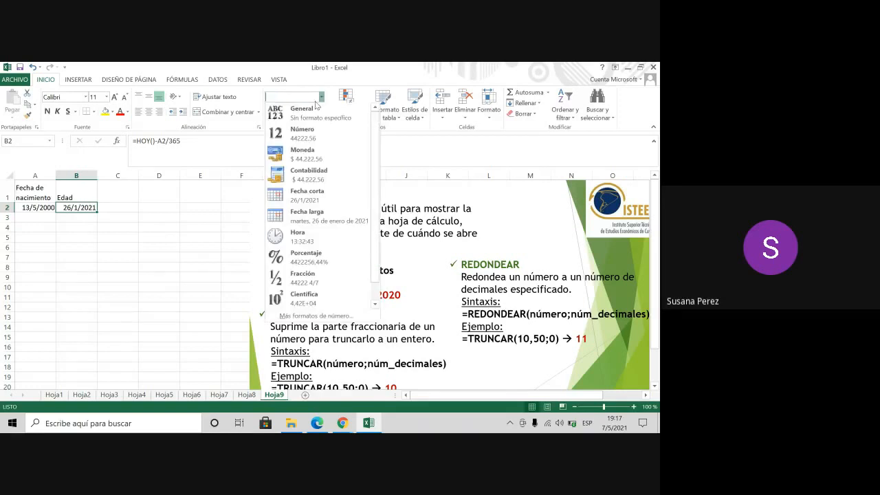
click(314, 108)
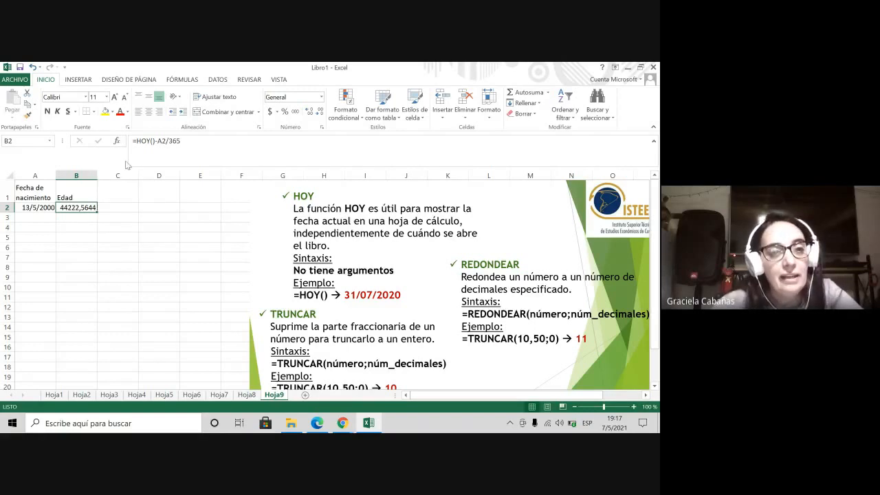
Enclose the subtraction in B2's formula in parentheses, making it =(HOY()-A2)/365.
click(138, 140)
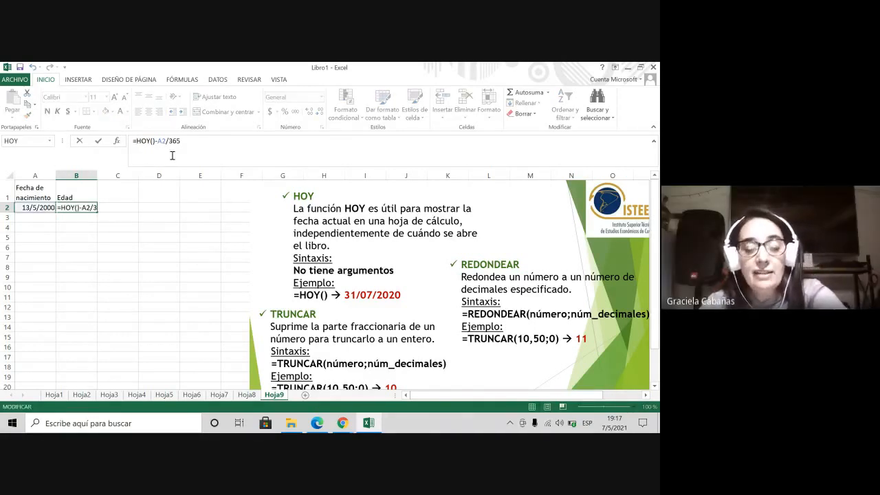
text(()
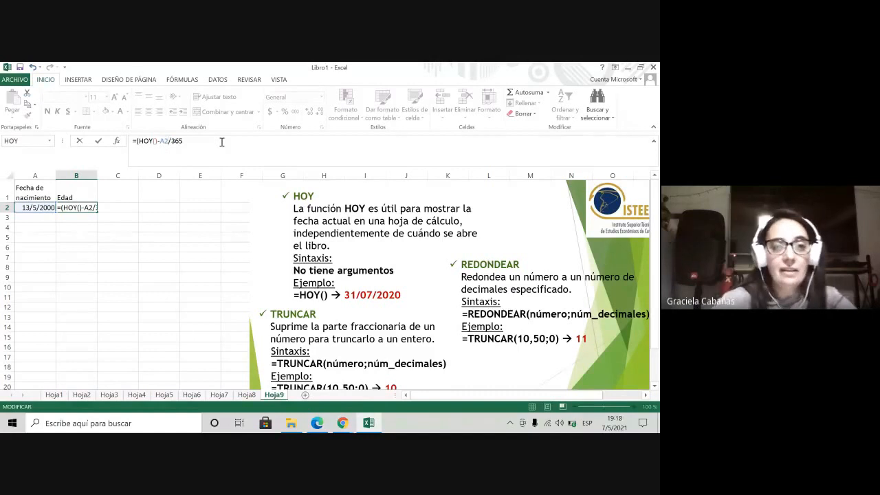
text())
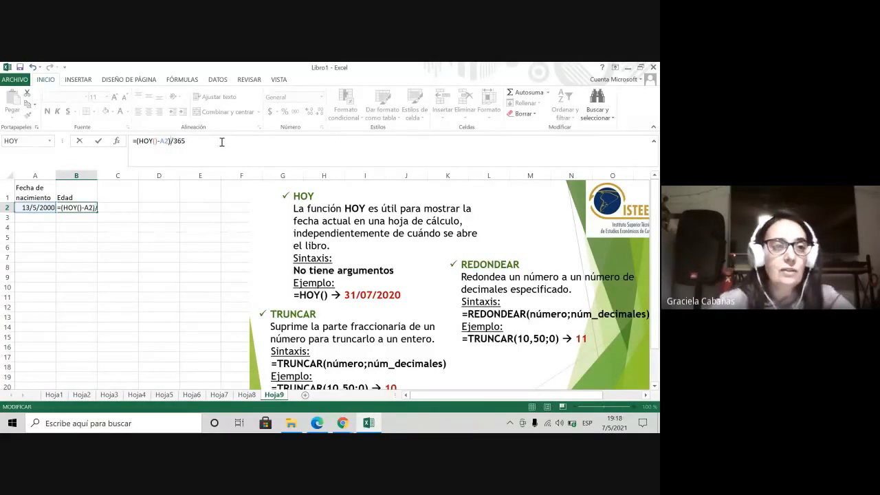
key(Return)
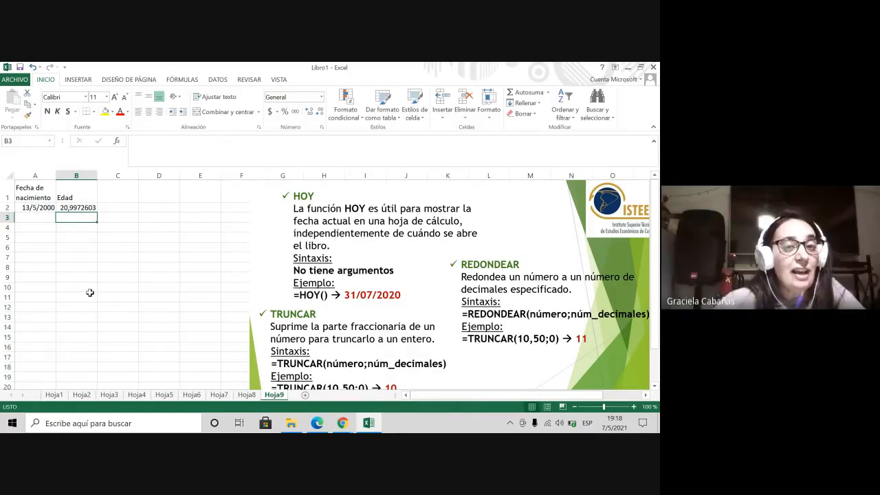
Start inserting the REDONDEAR function in cell C2, choosing it from the full function list.
click(107, 189)
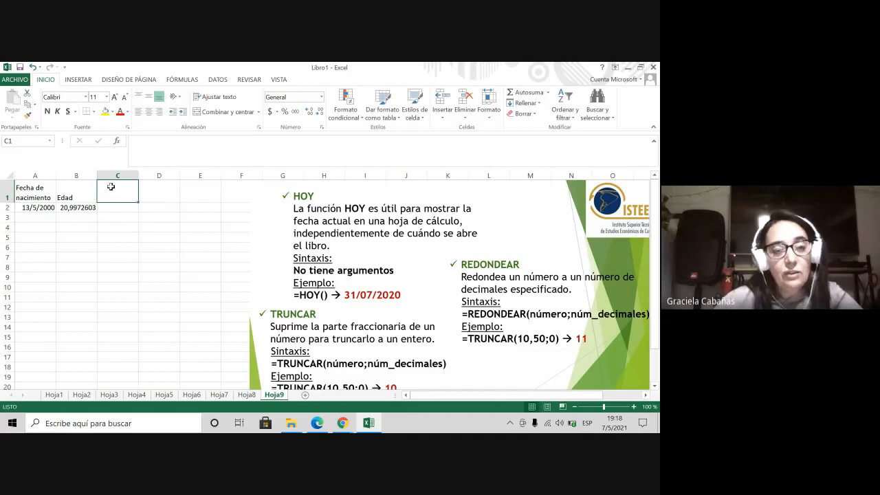
click(114, 206)
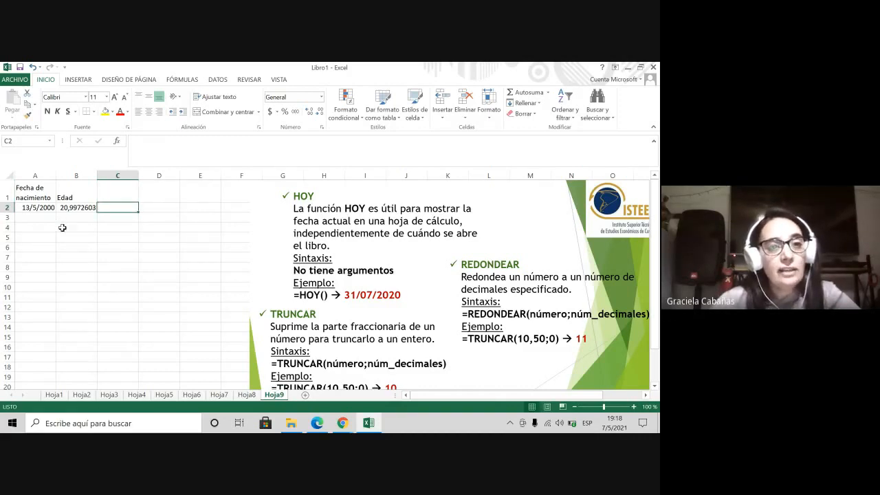
click(117, 142)
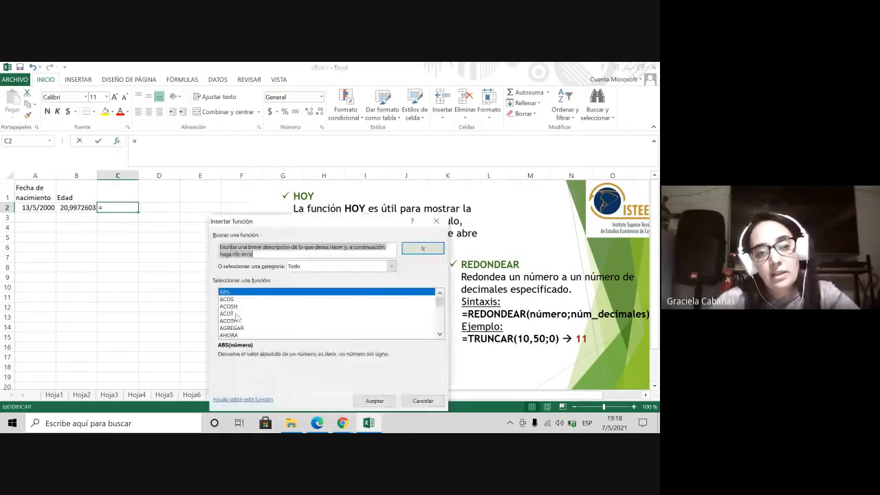
click(237, 315)
key(r)
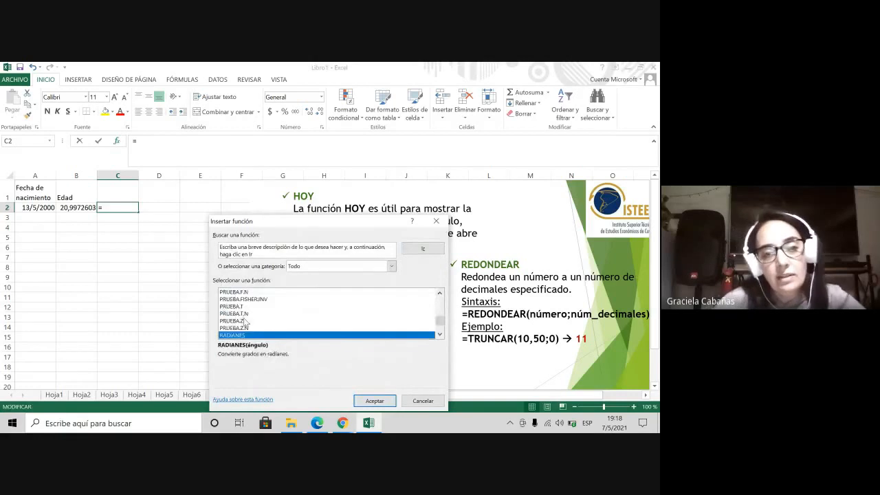
scroll(239, 325, down, 2)
scroll(241, 329, down, 1)
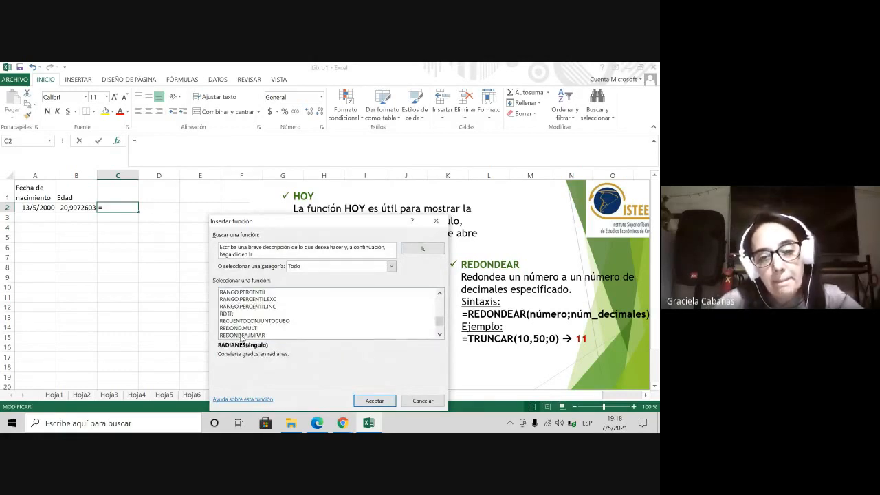
scroll(244, 331, down, 1)
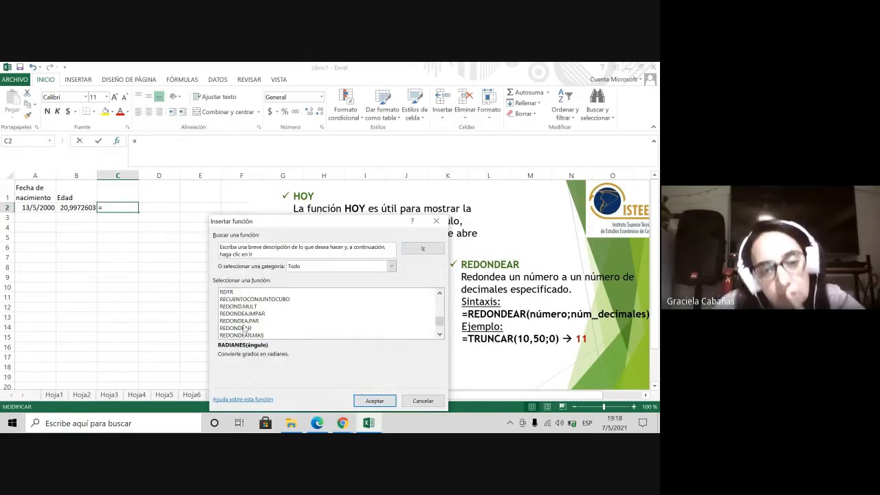
click(242, 328)
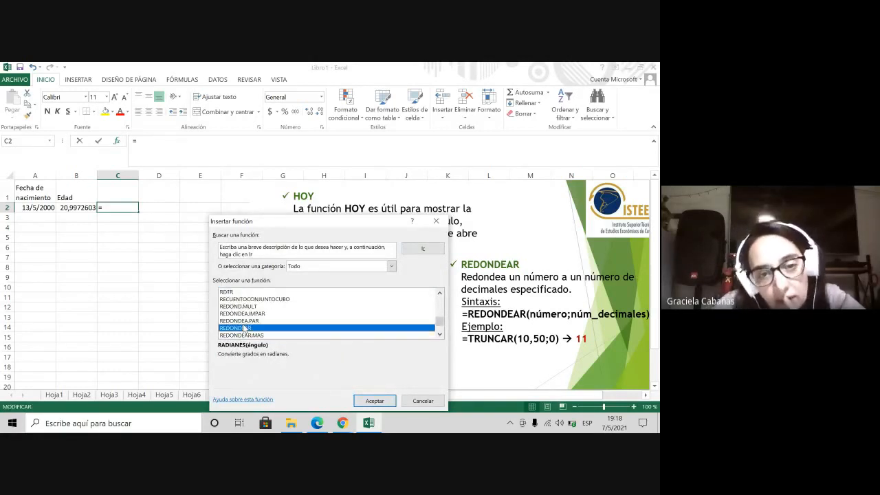
click(374, 401)
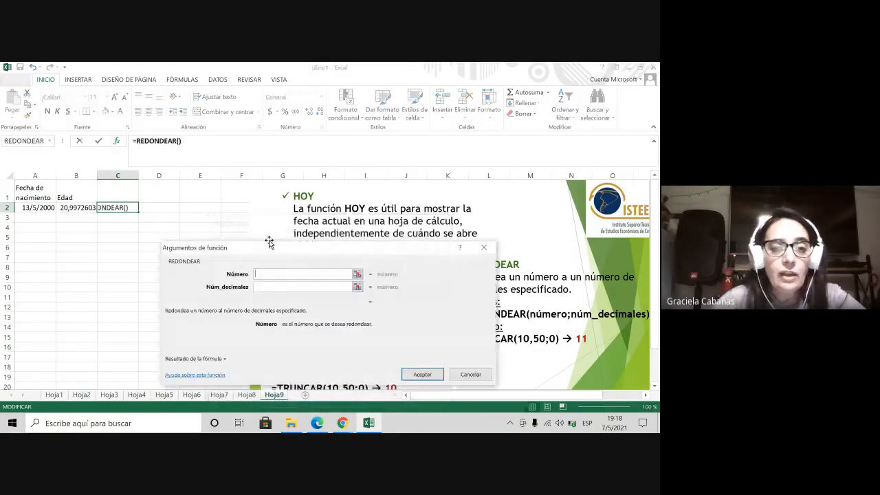
Complete REDONDEAR in C2 with B2 as the number and 0 decimals.
drag(269, 242, 301, 218)
click(90, 208)
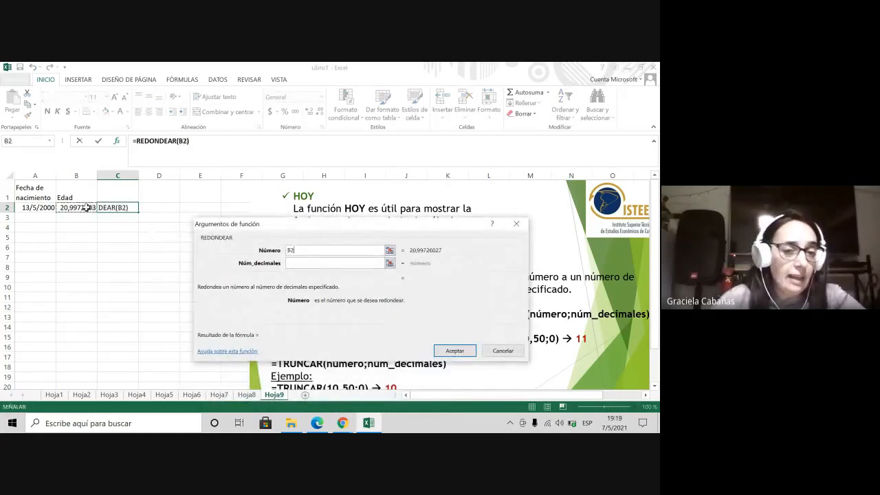
click(316, 263)
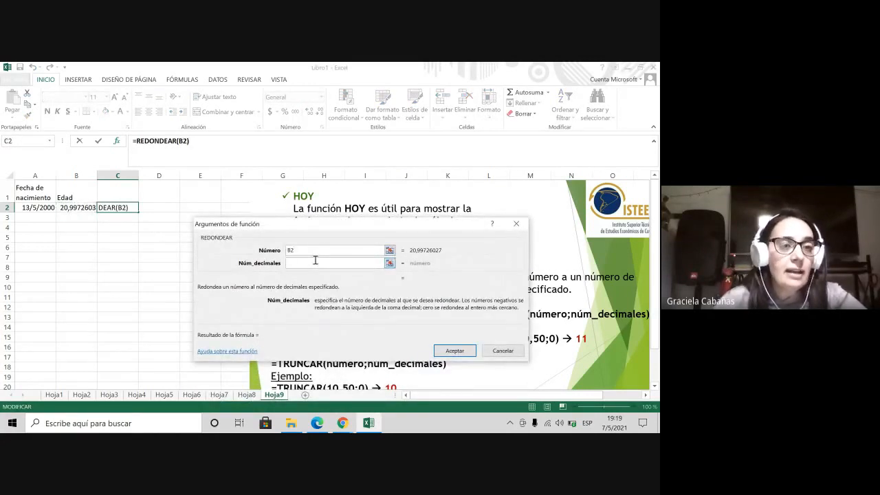
text(0)
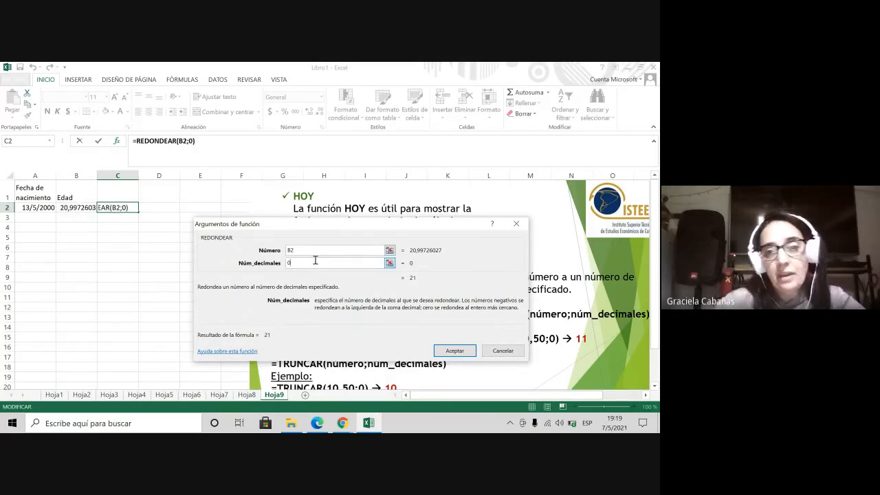
click(459, 351)
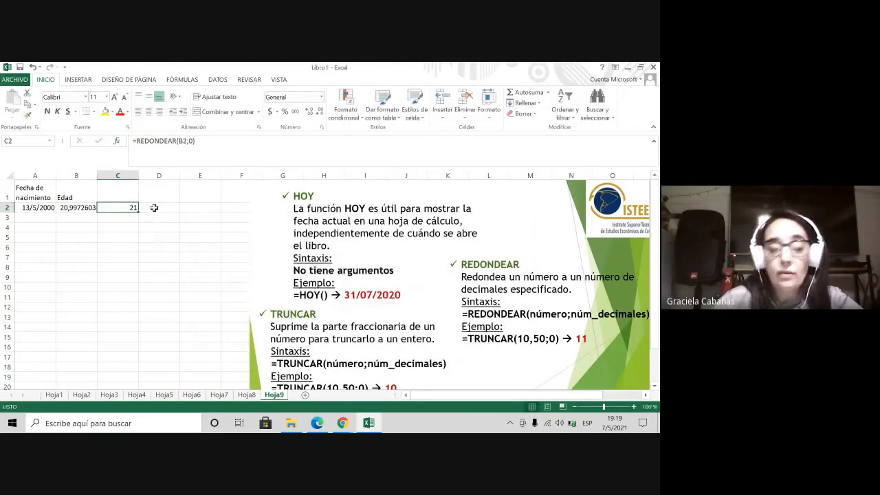
Start inserting the TRUNCAR function in cell D2, choosing it from the full function list.
click(154, 207)
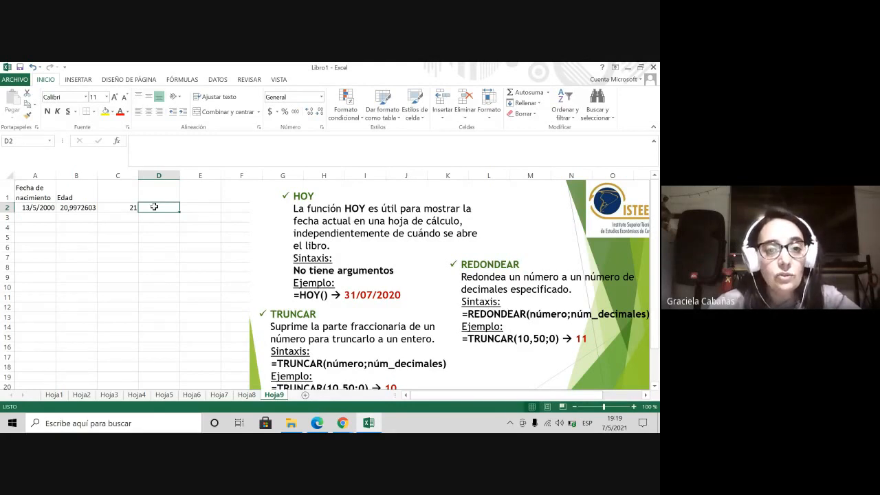
click(119, 142)
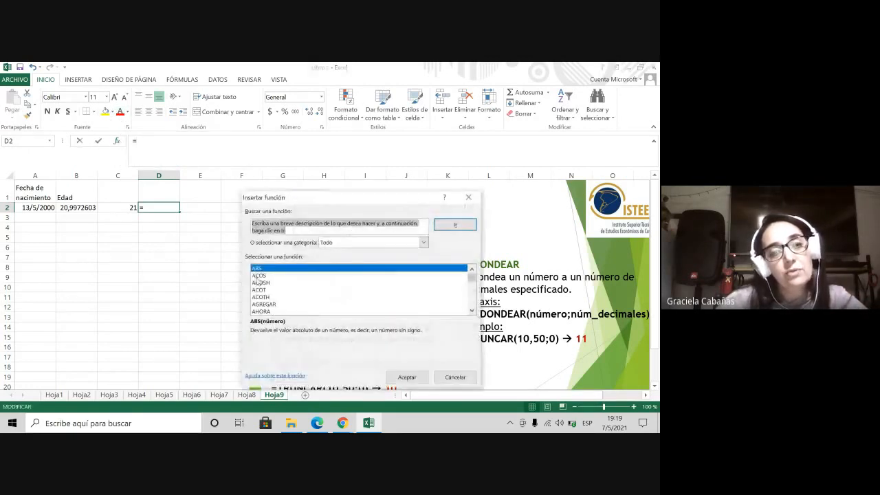
click(259, 291)
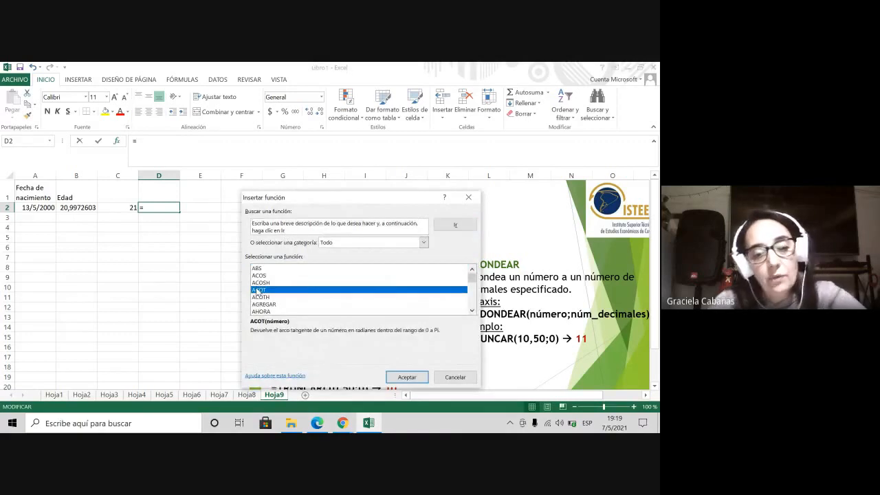
key(t)
scroll(269, 305, down, 1)
scroll(269, 305, down, 3)
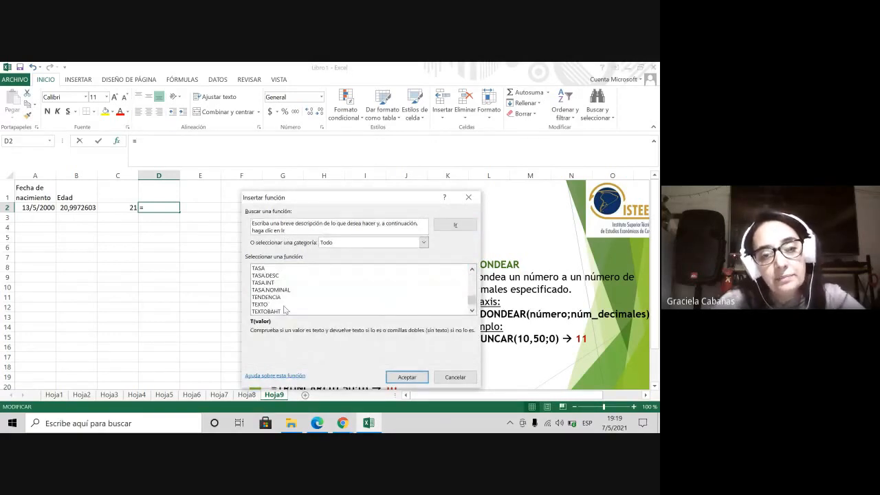
scroll(277, 308, down, 1)
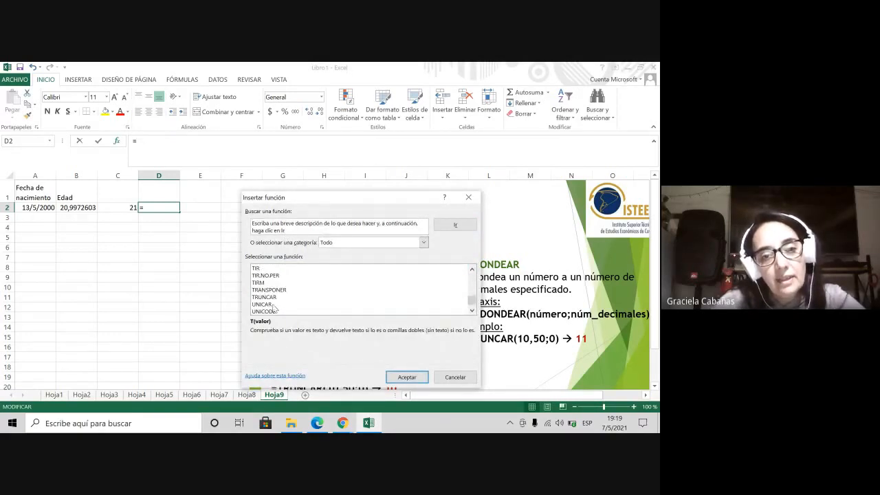
click(273, 297)
click(406, 376)
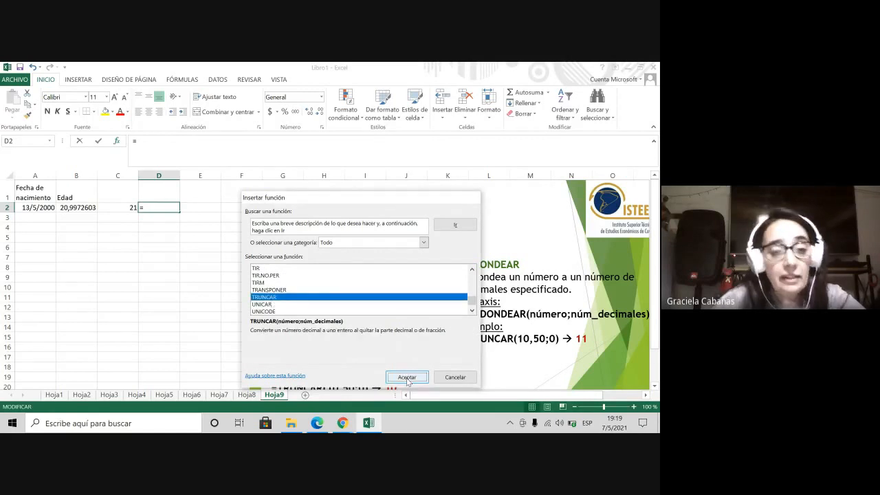
Complete TRUNCAR in D2 with B2 as the number and 0 decimals.
click(77, 207)
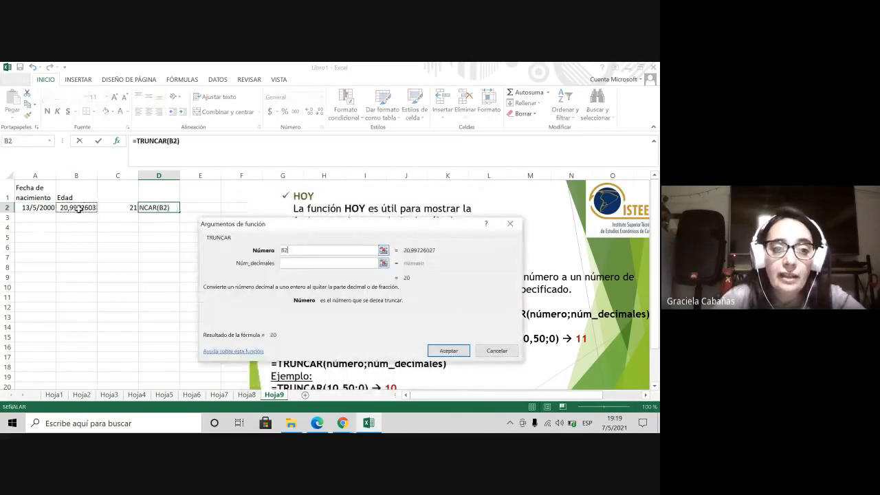
click(300, 263)
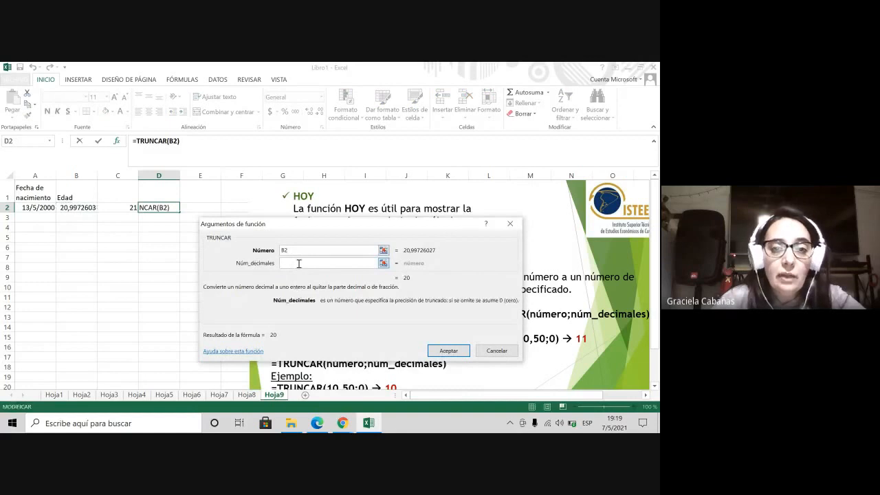
text(0)
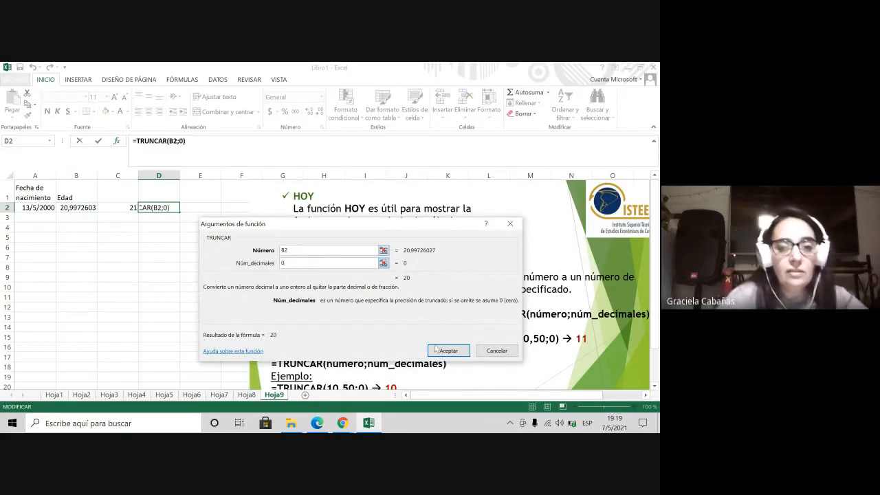
click(447, 350)
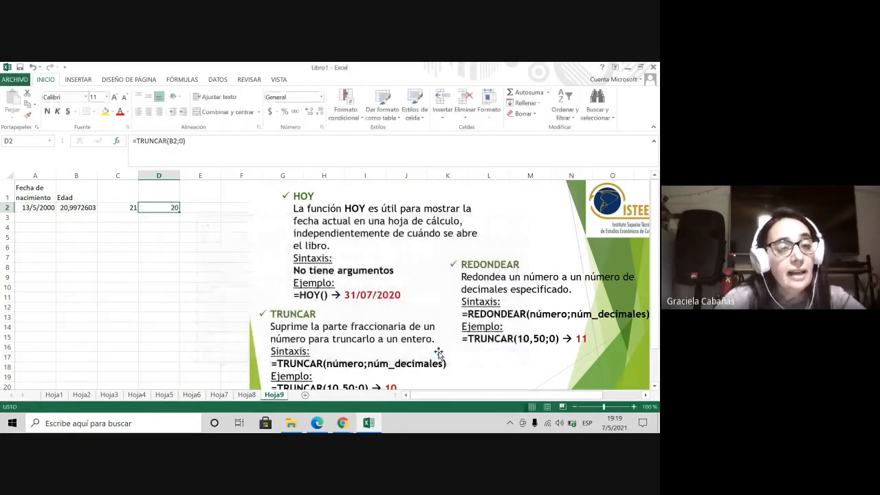